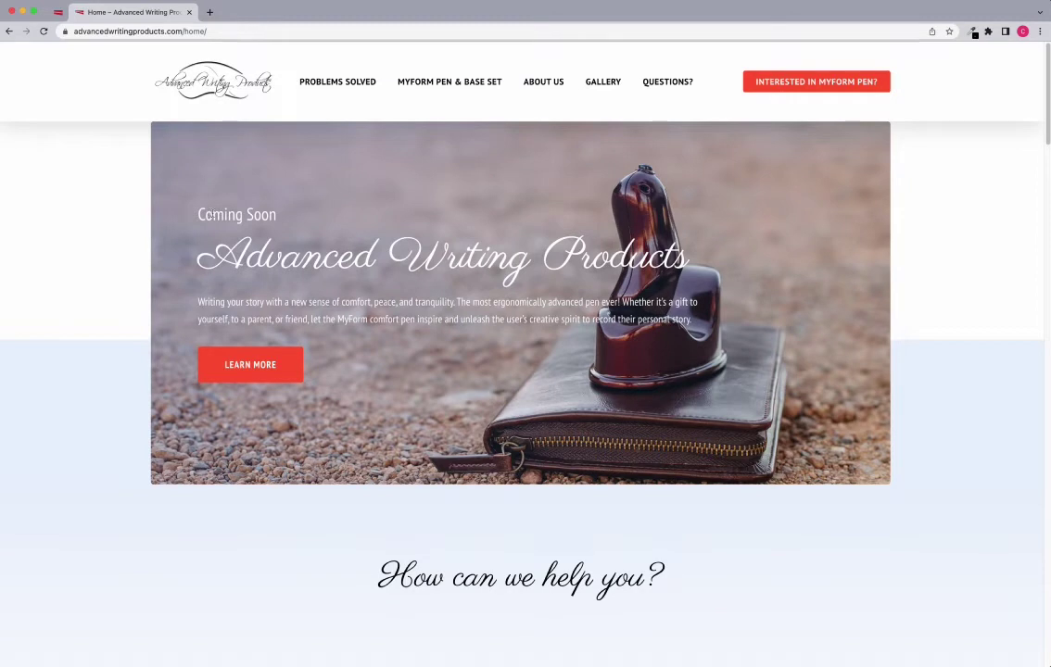
Look over the home page's hero banner, help cards and writing problems section, and return to the hero banner
{"action": "left_click_drag", "start_coordinate": [211, 257], "coordinate": [281, 260]}
{"action": "left_click", "coordinate": [306, 264]}
{"action": "scroll", "coordinate": [378, 338], "scroll_direction": "down", "scroll_amount": 6}
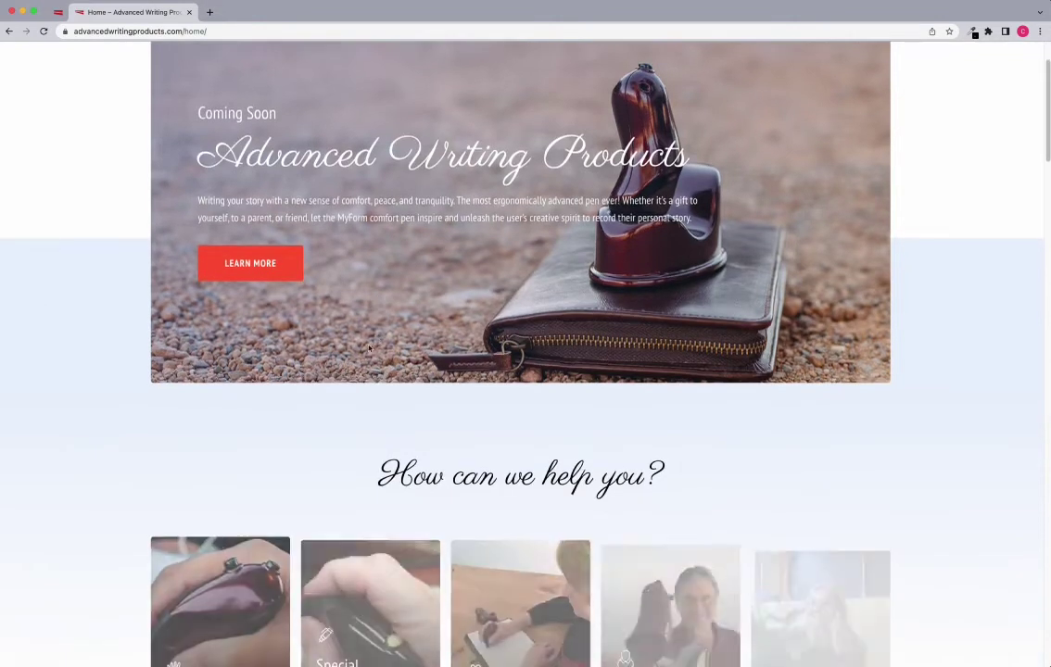
{"action": "scroll", "coordinate": [139, 339], "scroll_direction": "down", "scroll_amount": 6}
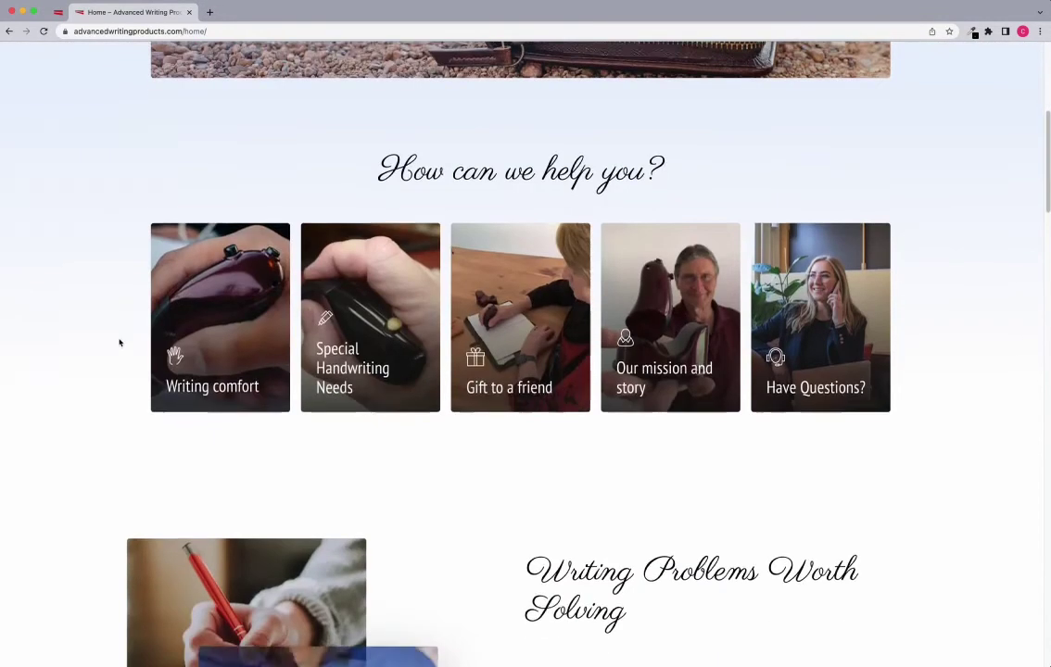
{"action": "scroll", "coordinate": [526, 292], "scroll_direction": "down", "scroll_amount": 3}
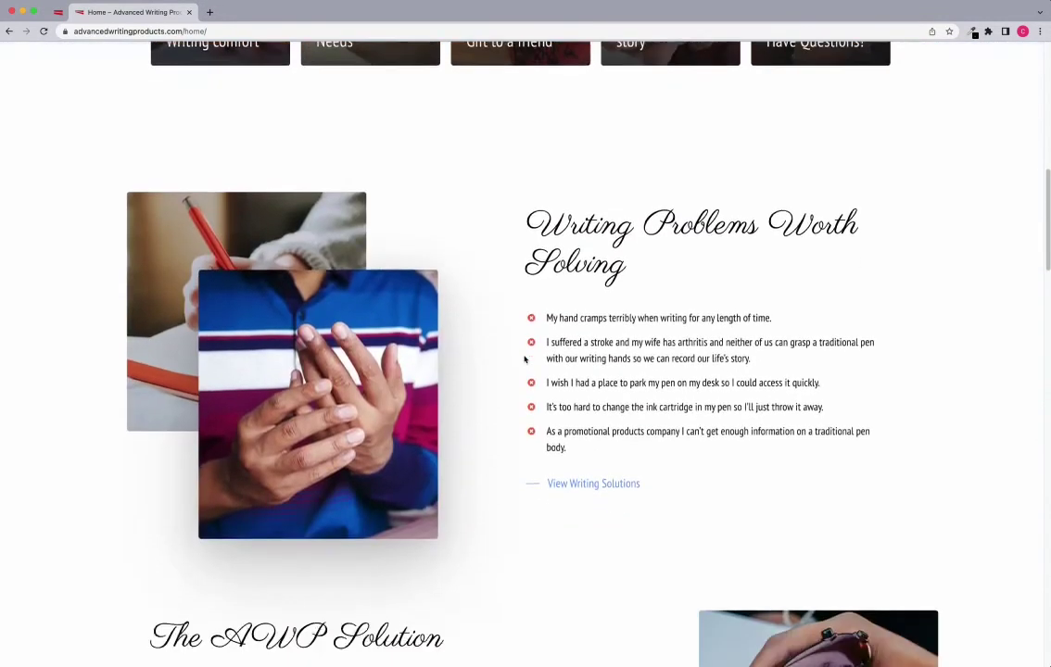
{"action": "scroll", "coordinate": [508, 477], "scroll_direction": "up", "scroll_amount": 11}
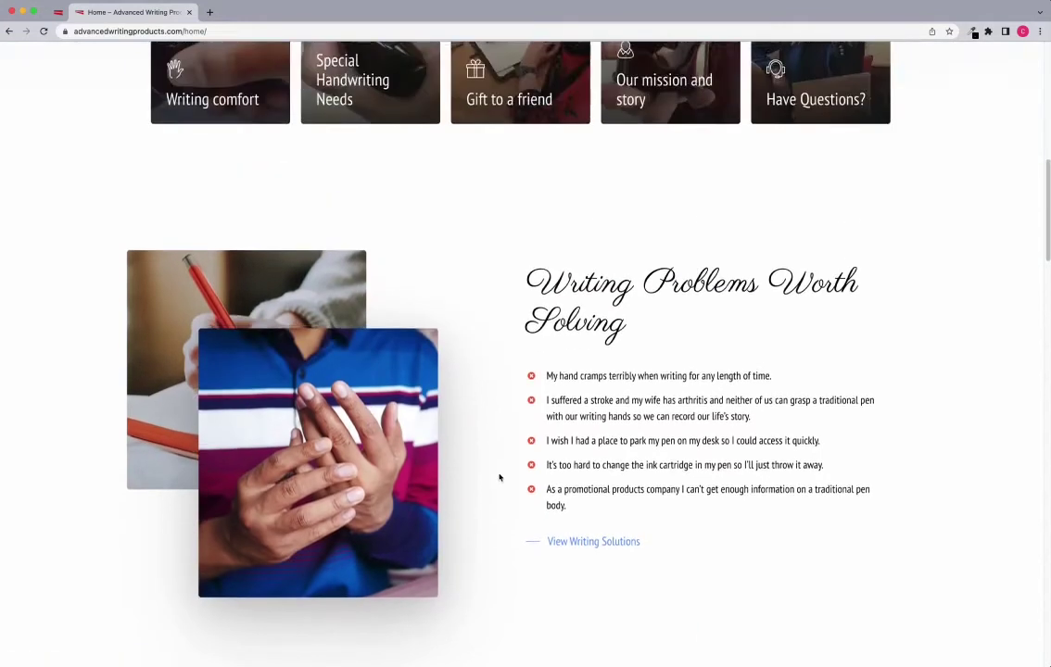
{"action": "scroll", "coordinate": [500, 477], "scroll_direction": "up", "scroll_amount": 3}
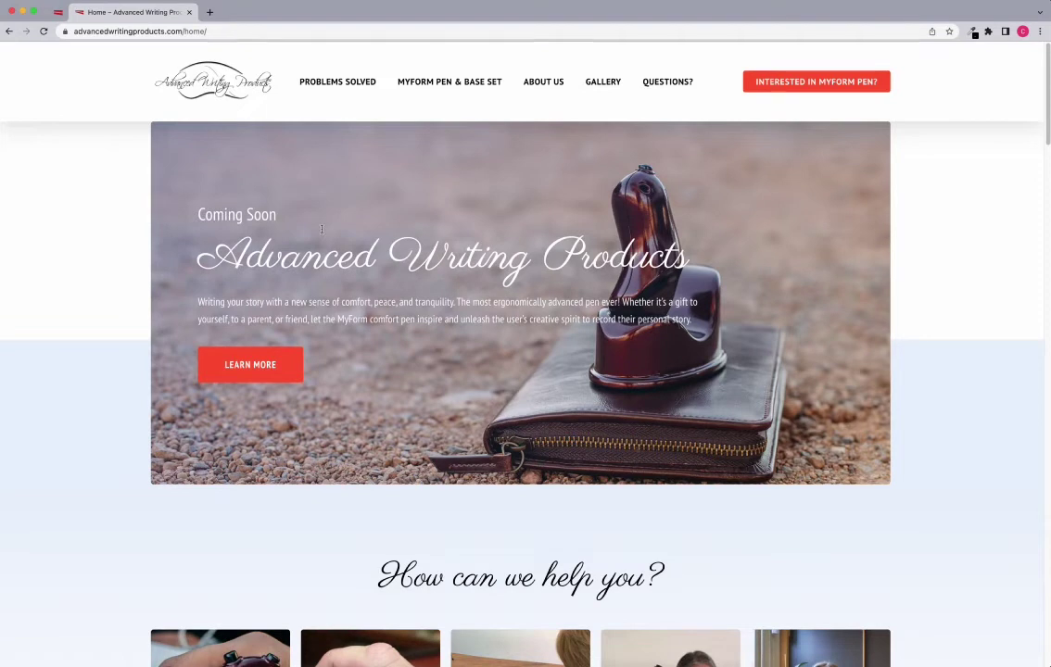
Open the site's WordPress login page by replacing "home/" in the address with "wp-admin"
{"action": "left_click", "coordinate": [186, 33]}
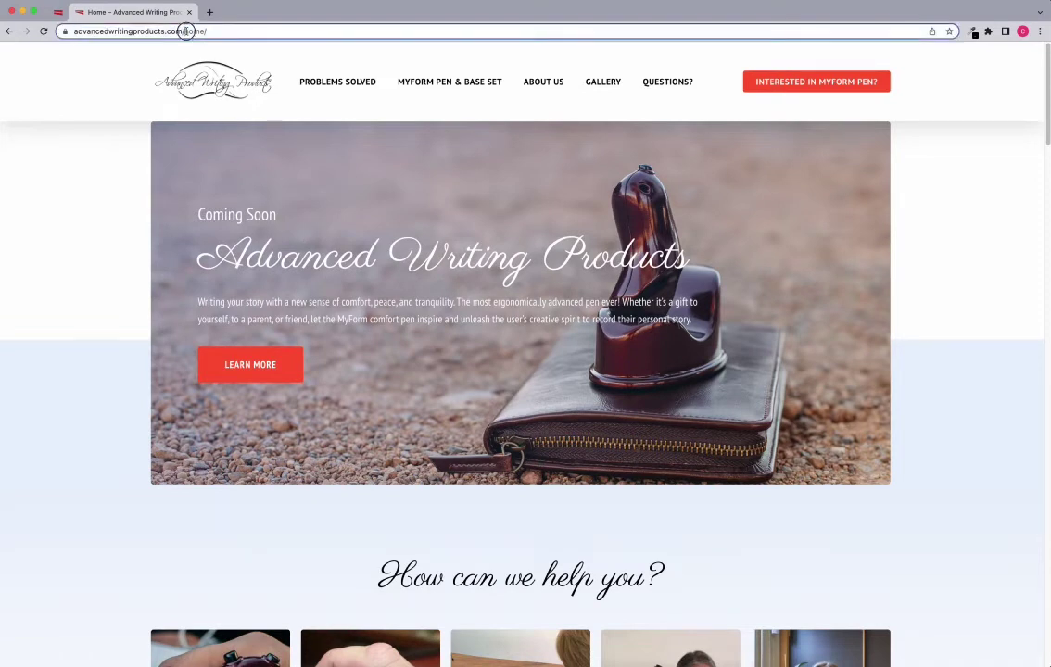
{"action": "left_click", "coordinate": [269, 31]}
{"action": "left_click_drag", "start_coordinate": [210, 30], "coordinate": [253, 30]}
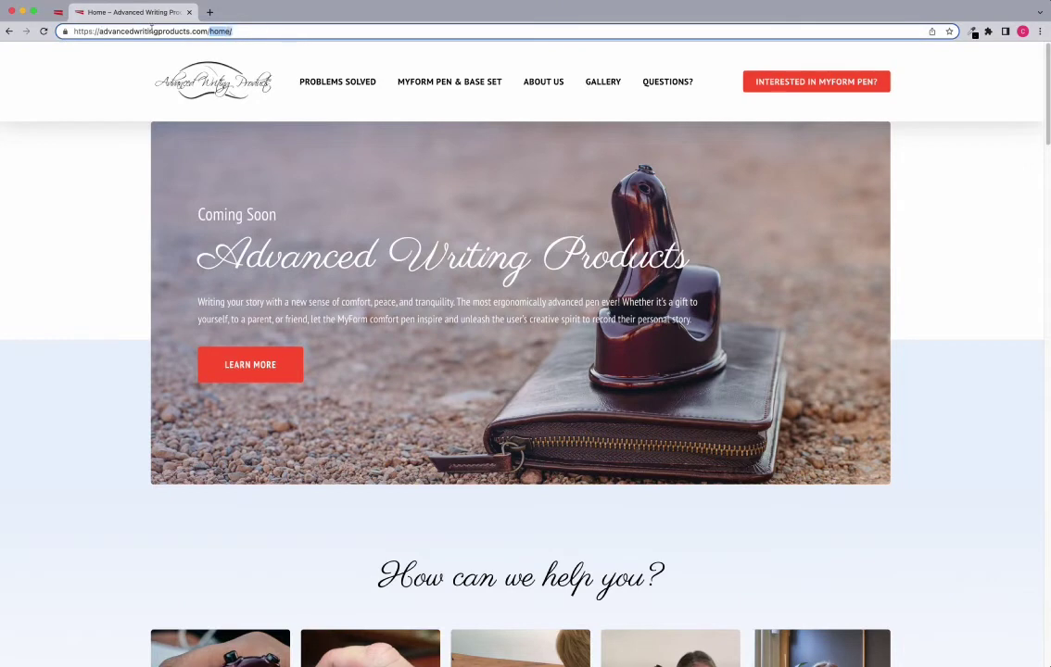
{"action": "type", "text": "wp-admin"}
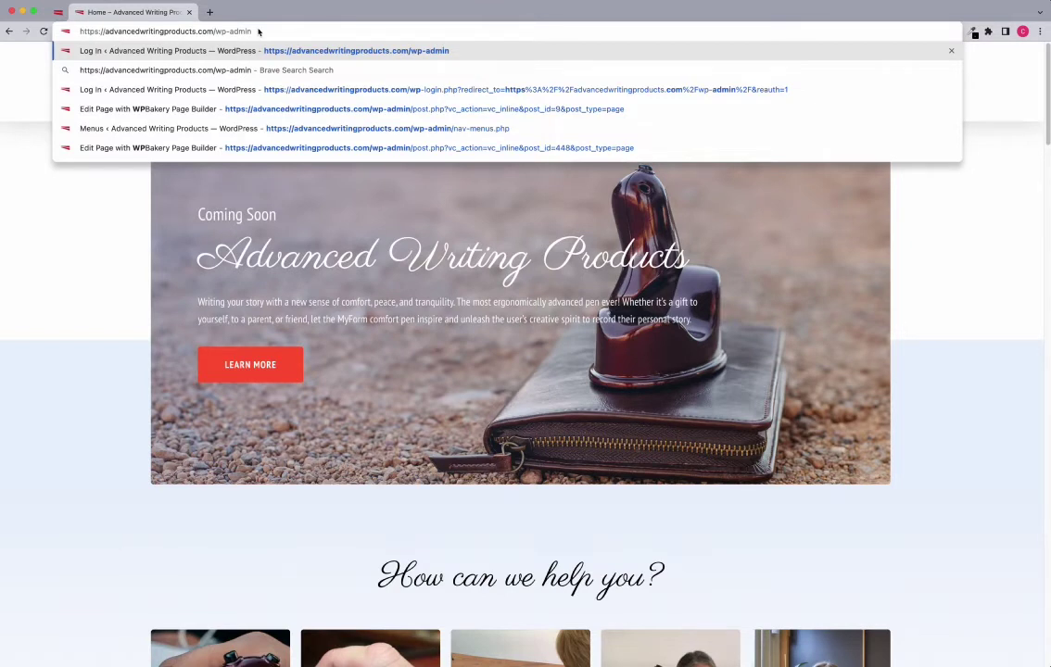
{"action": "key", "text": "Return"}
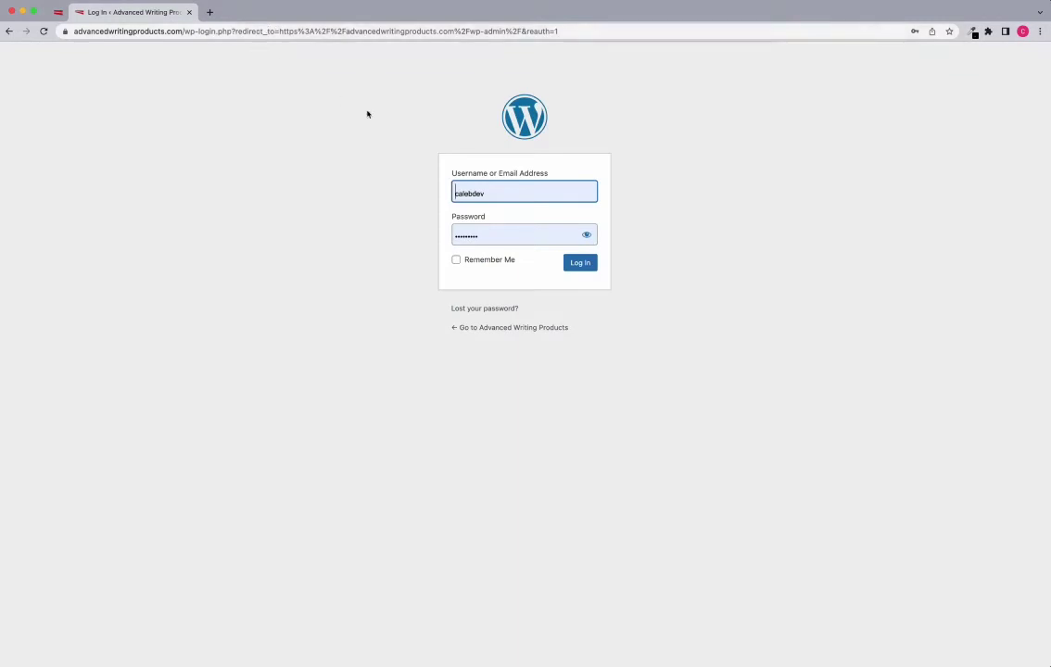
Log in to the WordPress admin with the prefilled username and password
{"action": "left_click", "coordinate": [533, 187]}
{"action": "left_click", "coordinate": [568, 172]}
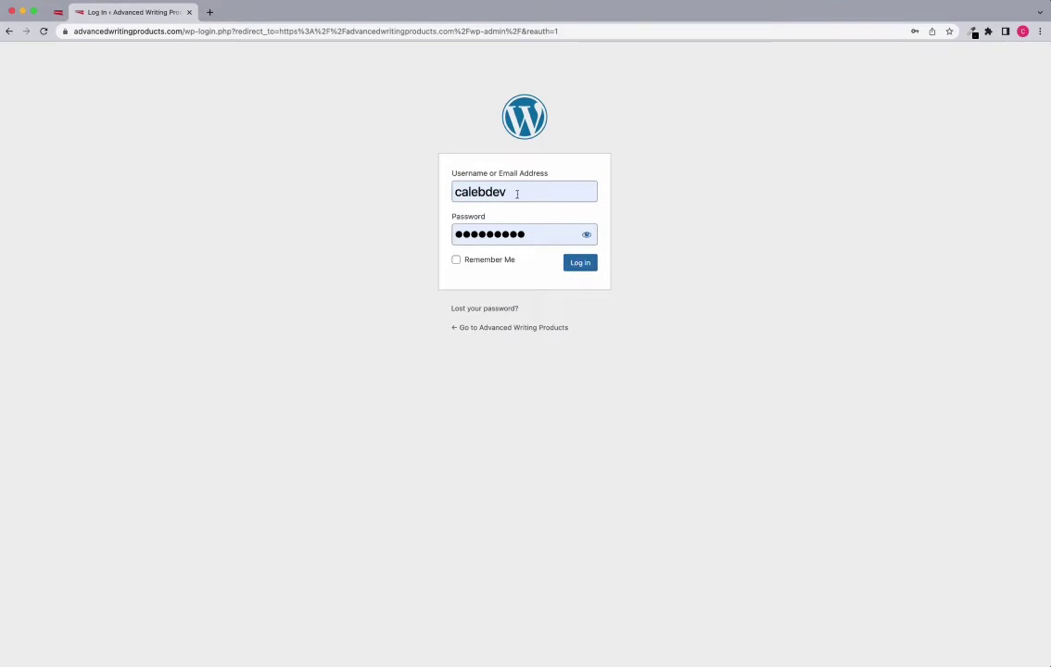
{"action": "left_click", "coordinate": [581, 266]}
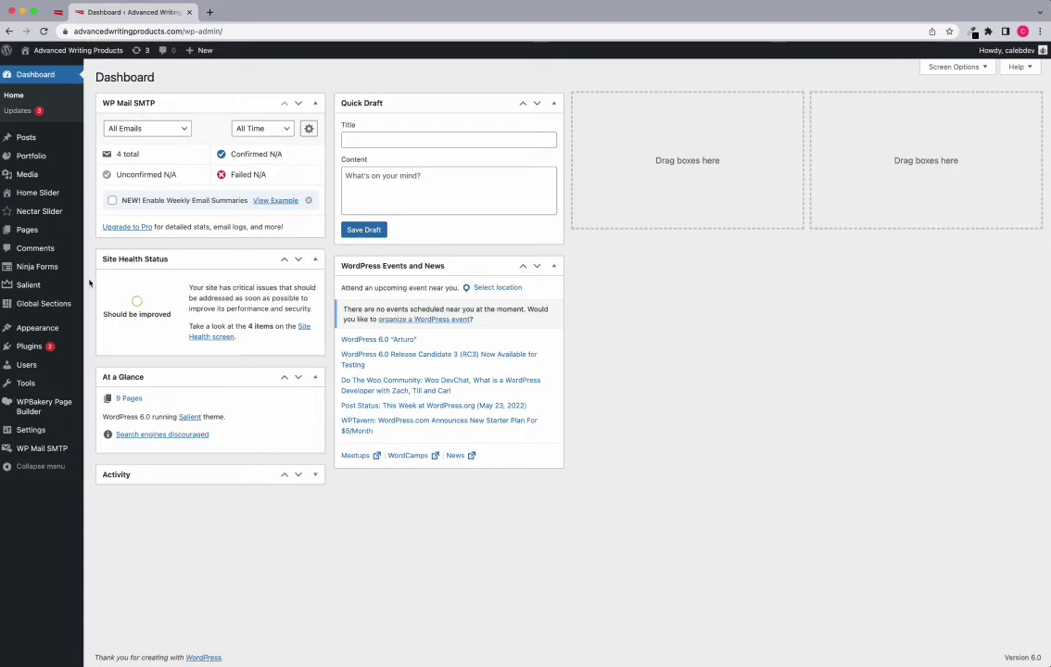
Visit the site's front page from the WordPress dashboard and examine its Coming Soon landing content
{"action": "mouse_move", "coordinate": [28, 286]}
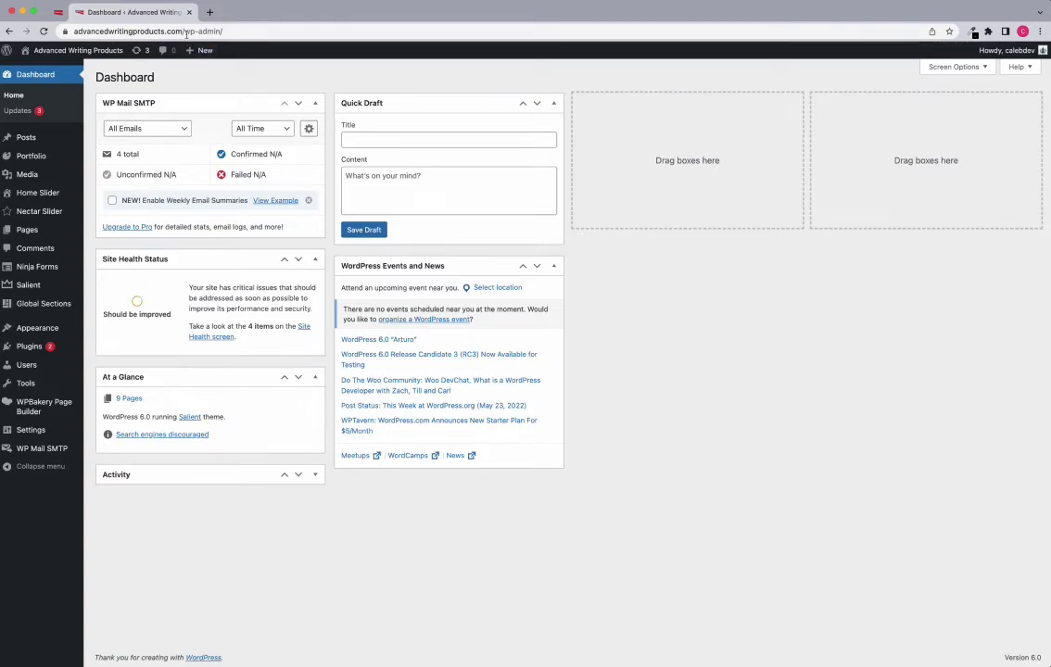
{"action": "mouse_move", "coordinate": [90, 51]}
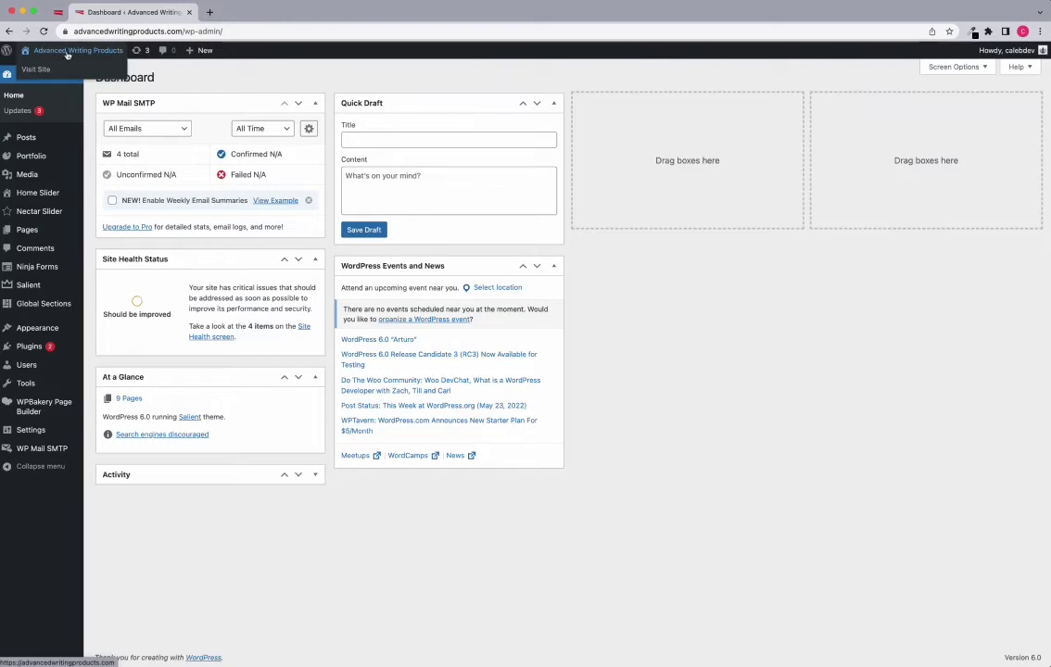
{"action": "left_click", "coordinate": [76, 51]}
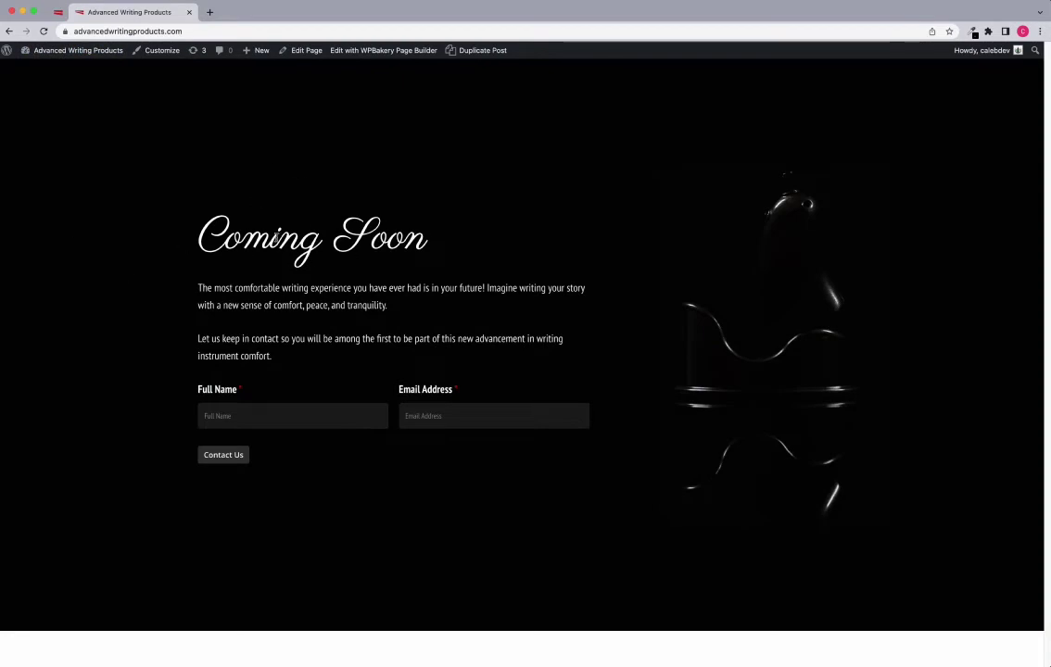
{"action": "left_click_drag", "start_coordinate": [182, 200], "coordinate": [336, 234]}
{"action": "left_click", "coordinate": [324, 263]}
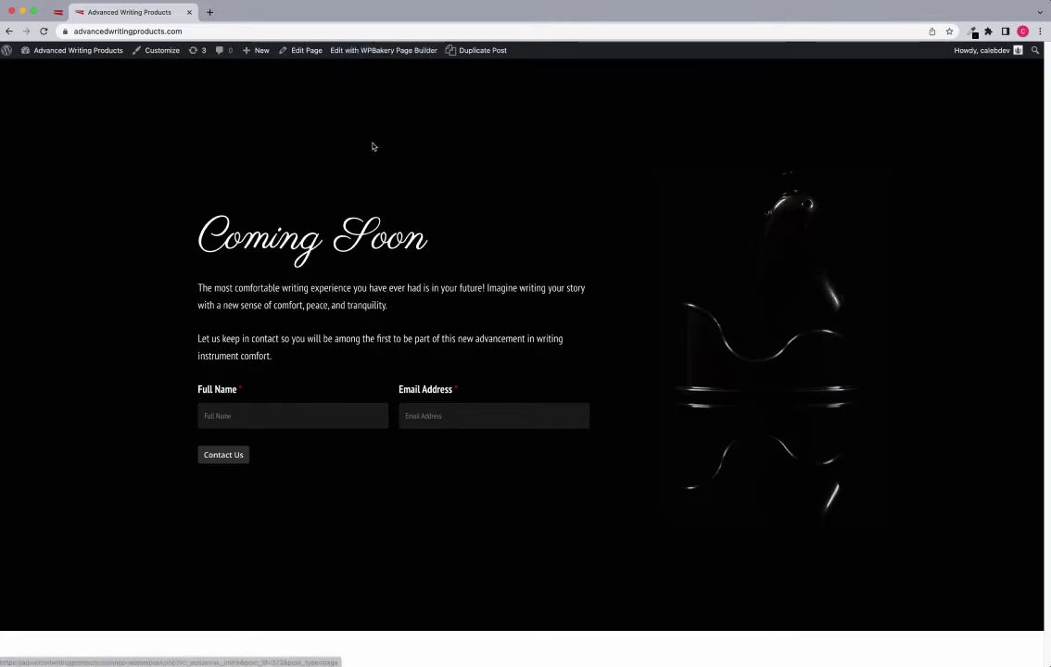
Go to the site's /home page and open it for editing with WPBakery Page Builder
{"action": "left_click", "coordinate": [197, 31]}
{"action": "left_click", "coordinate": [269, 33]}
{"action": "type", "text": "home"}
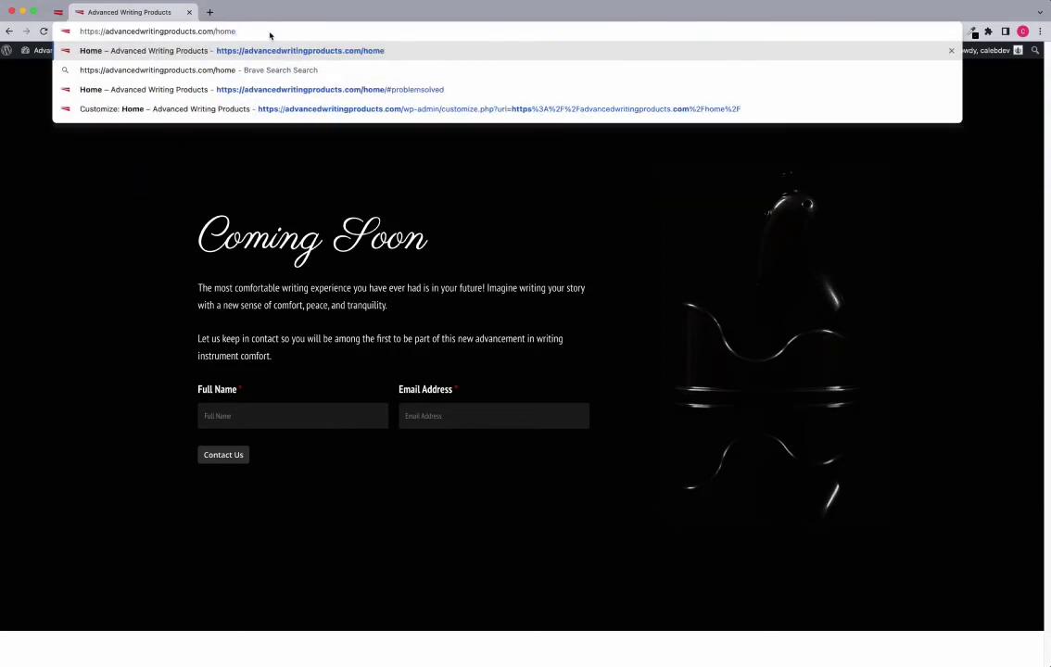
{"action": "key", "text": "Return"}
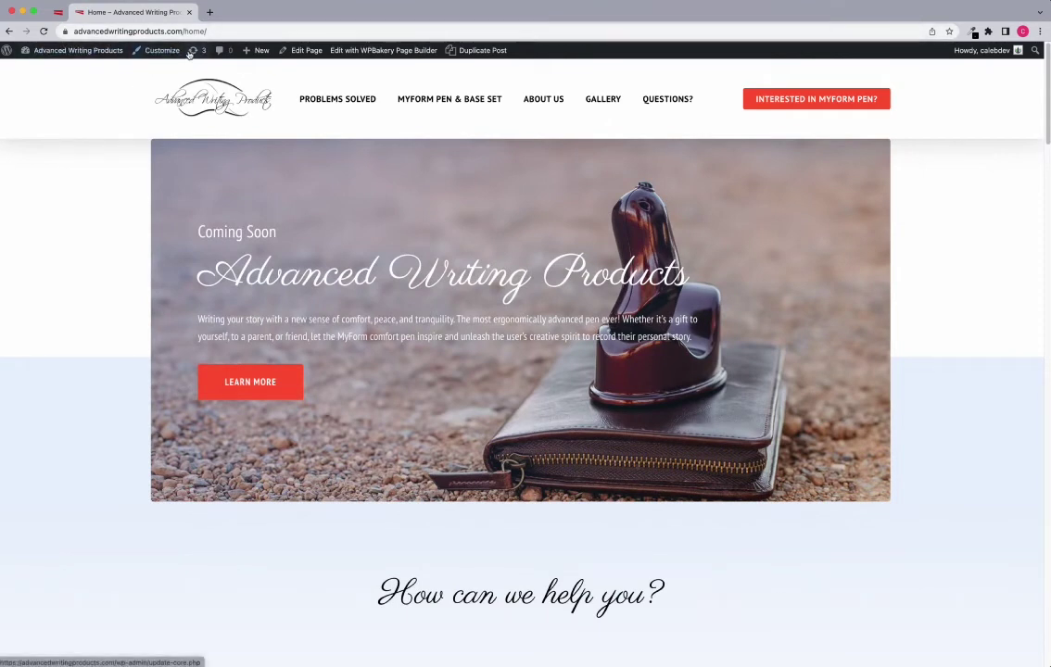
{"action": "left_click", "coordinate": [376, 52]}
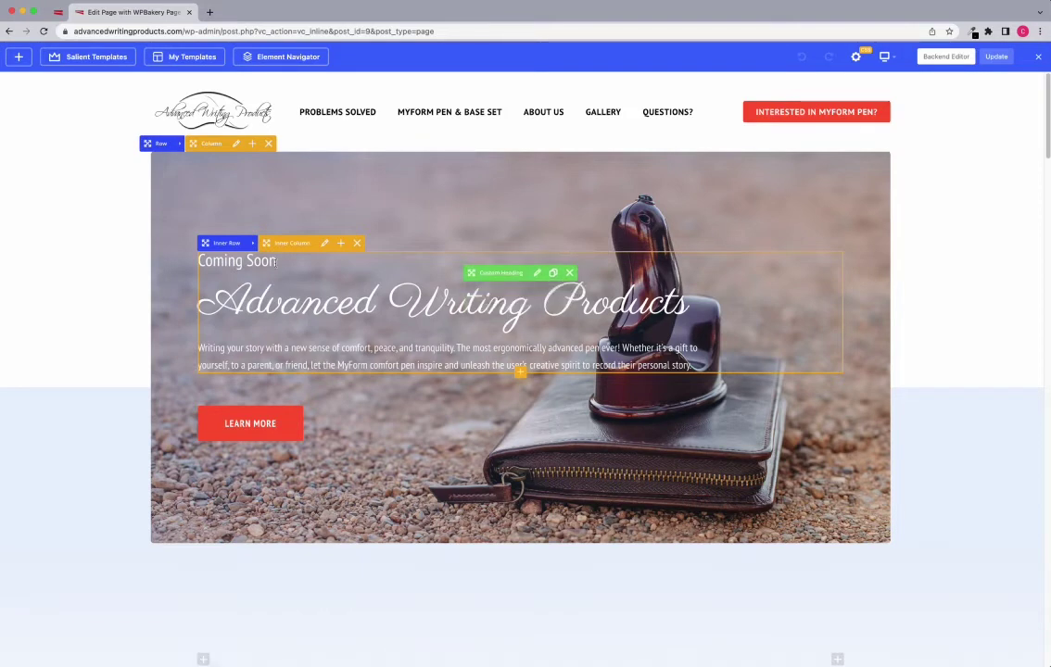
Open the "Coming Soon" heading's settings and review its text, element tag, alignment, font size, text color and theme font options
{"action": "left_click", "coordinate": [537, 274]}
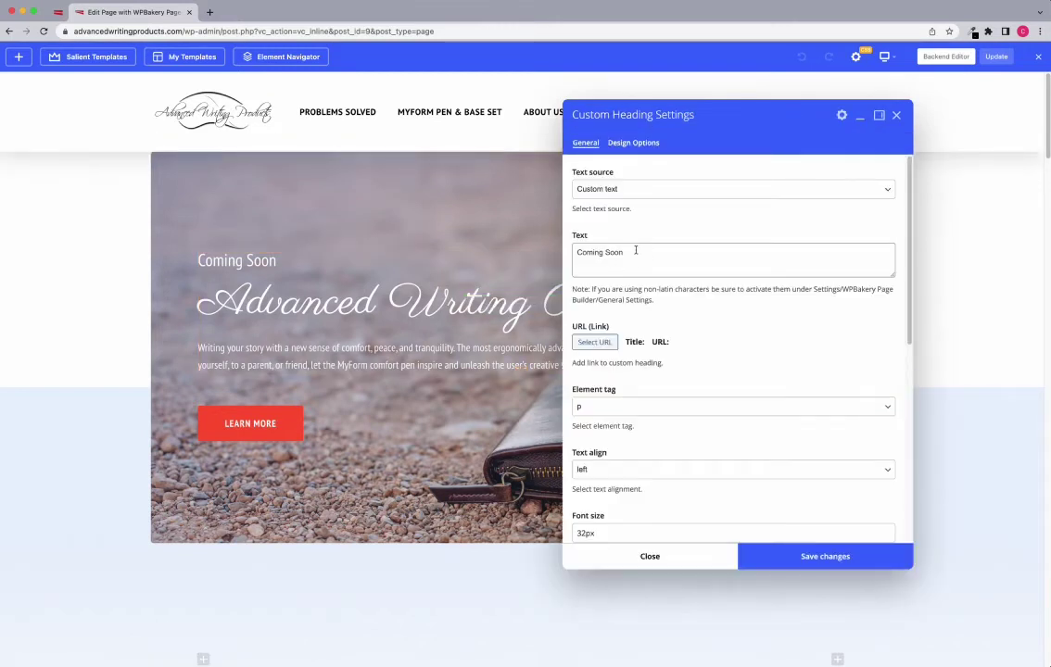
{"action": "left_click", "coordinate": [659, 252]}
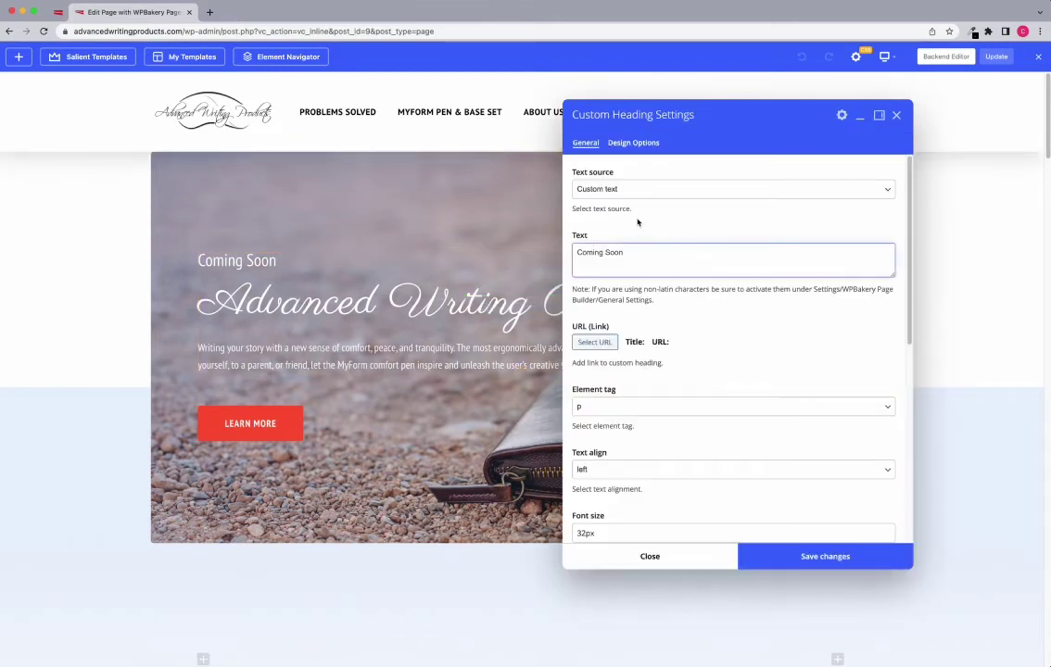
{"action": "scroll", "coordinate": [637, 278], "scroll_direction": "down", "scroll_amount": 1}
{"action": "scroll", "coordinate": [635, 307], "scroll_direction": "down", "scroll_amount": 4}
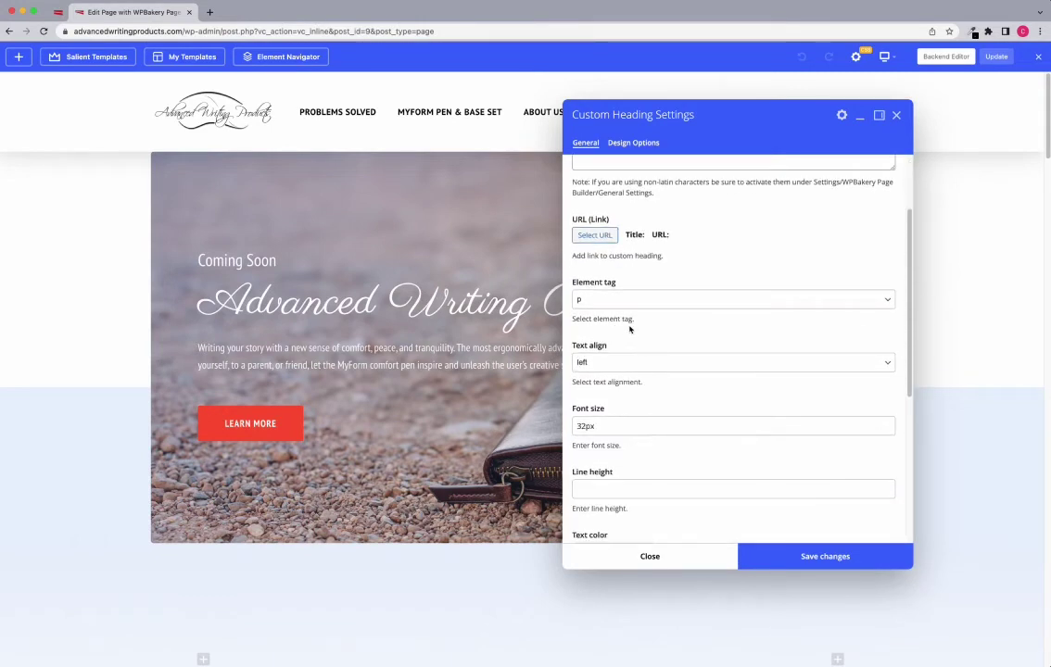
{"action": "scroll", "coordinate": [607, 343], "scroll_direction": "down", "scroll_amount": 1}
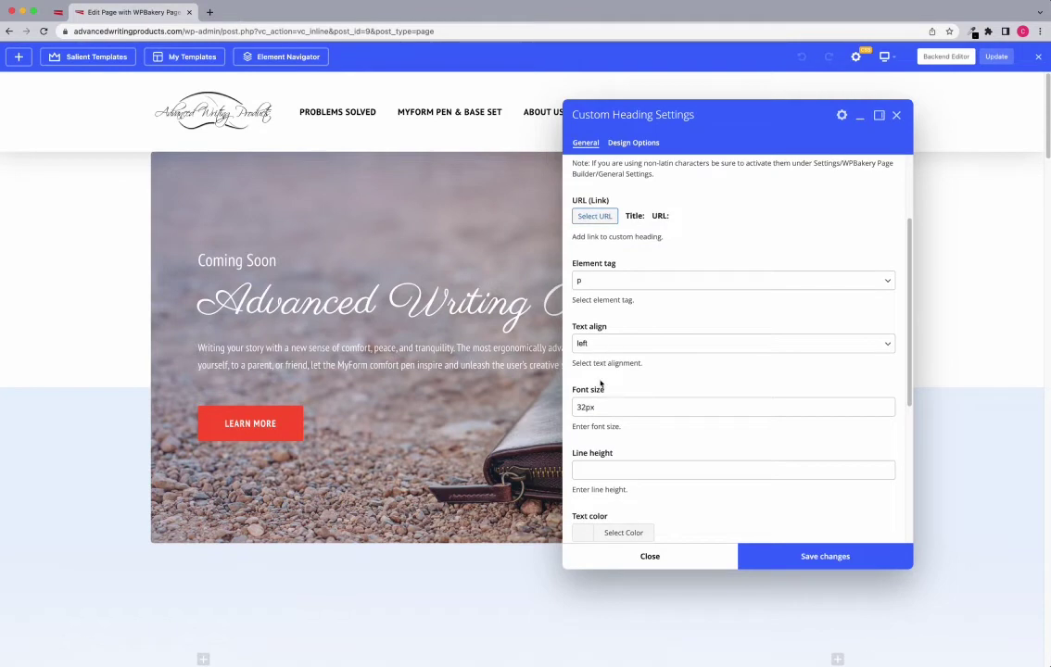
{"action": "scroll", "coordinate": [593, 384], "scroll_direction": "down", "scroll_amount": 1}
{"action": "left_click_drag", "start_coordinate": [582, 386], "coordinate": [576, 387]}
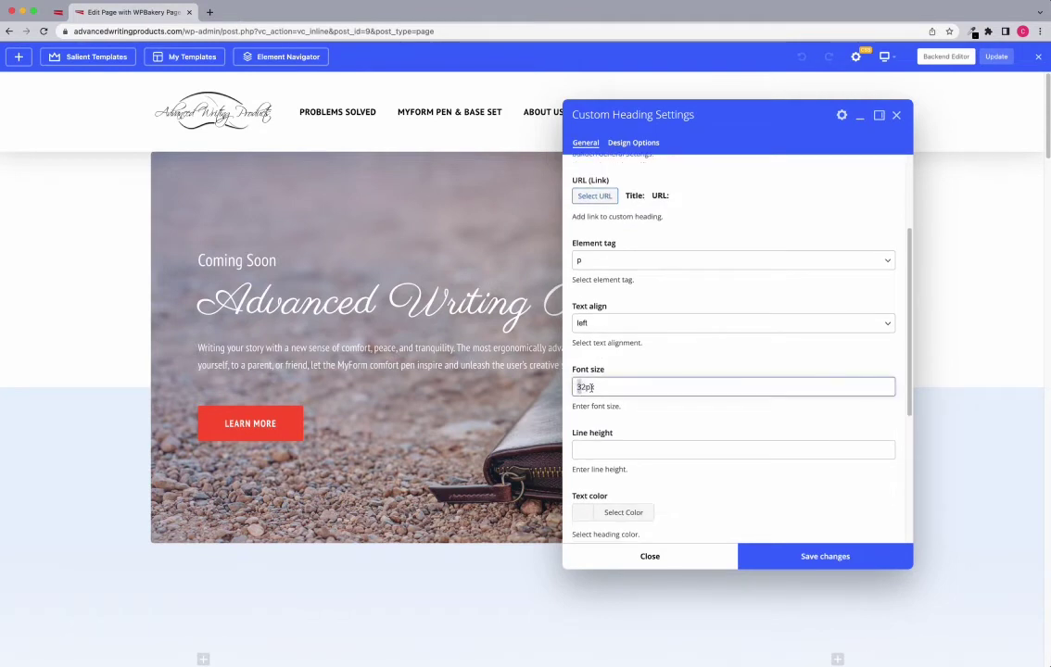
{"action": "scroll", "coordinate": [622, 398], "scroll_direction": "down", "scroll_amount": 5}
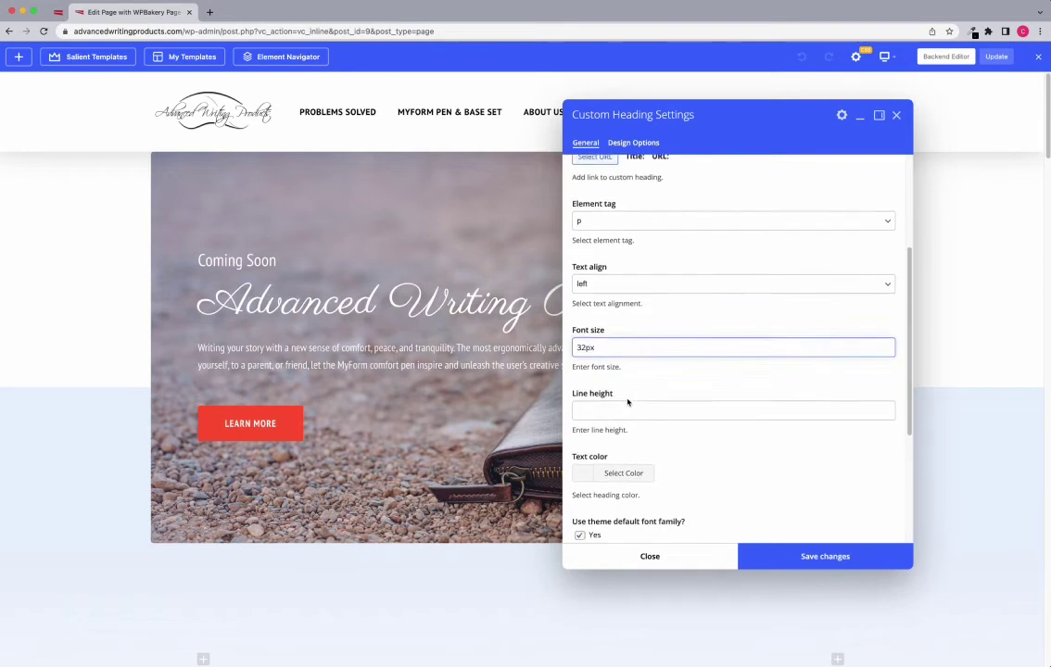
{"action": "scroll", "coordinate": [611, 431], "scroll_direction": "down", "scroll_amount": 2}
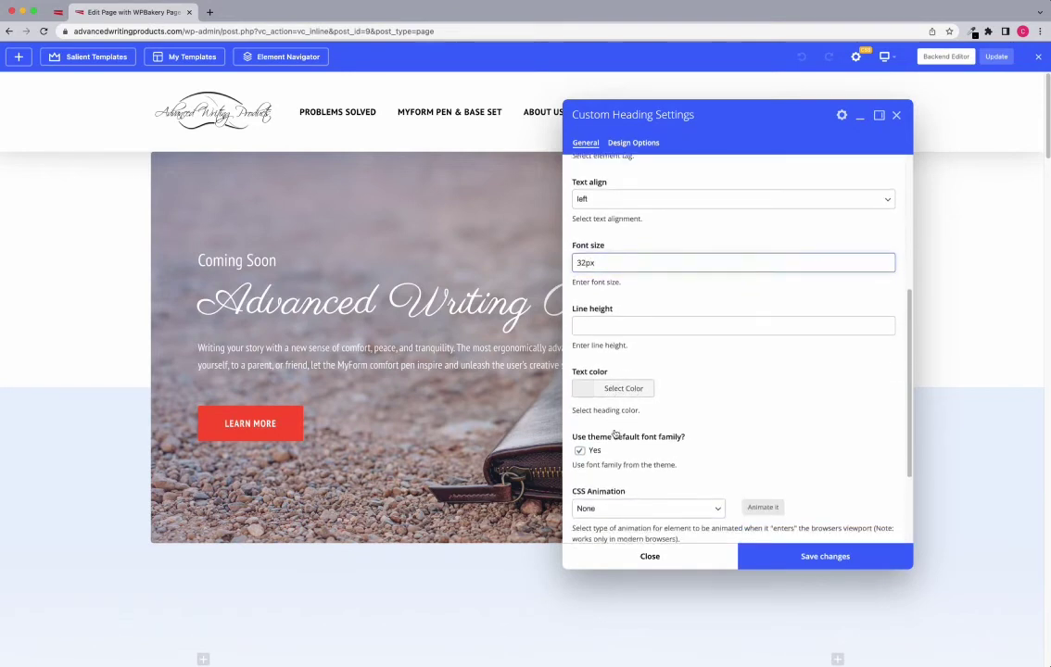
{"action": "scroll", "coordinate": [601, 445], "scroll_direction": "down", "scroll_amount": 1}
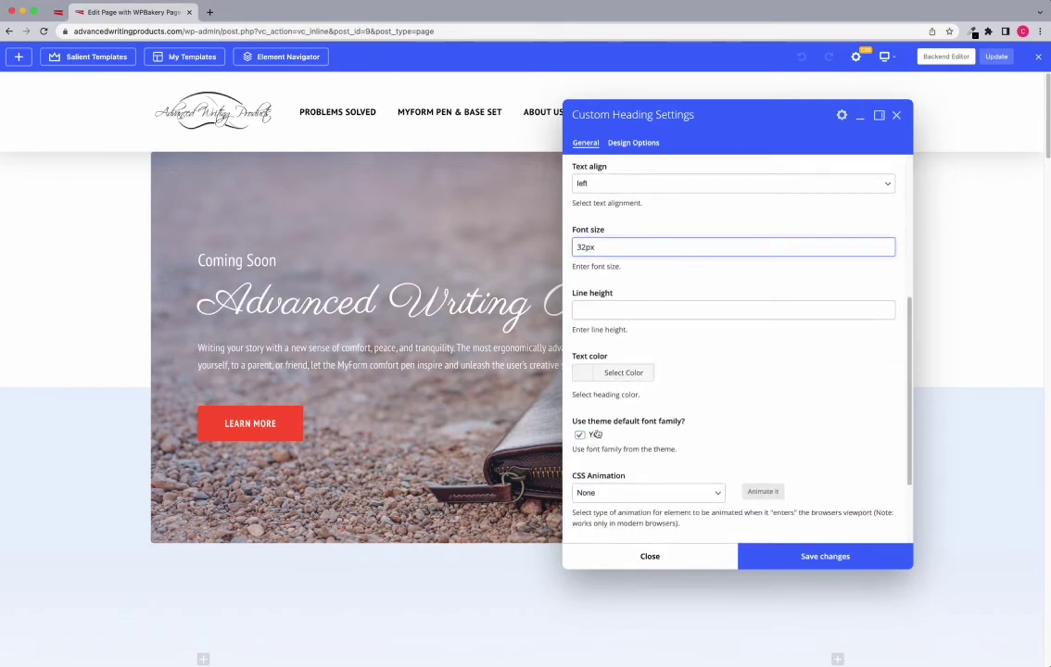
{"action": "left_click_drag", "start_coordinate": [586, 421], "coordinate": [634, 419]}
{"action": "left_click", "coordinate": [678, 424]}
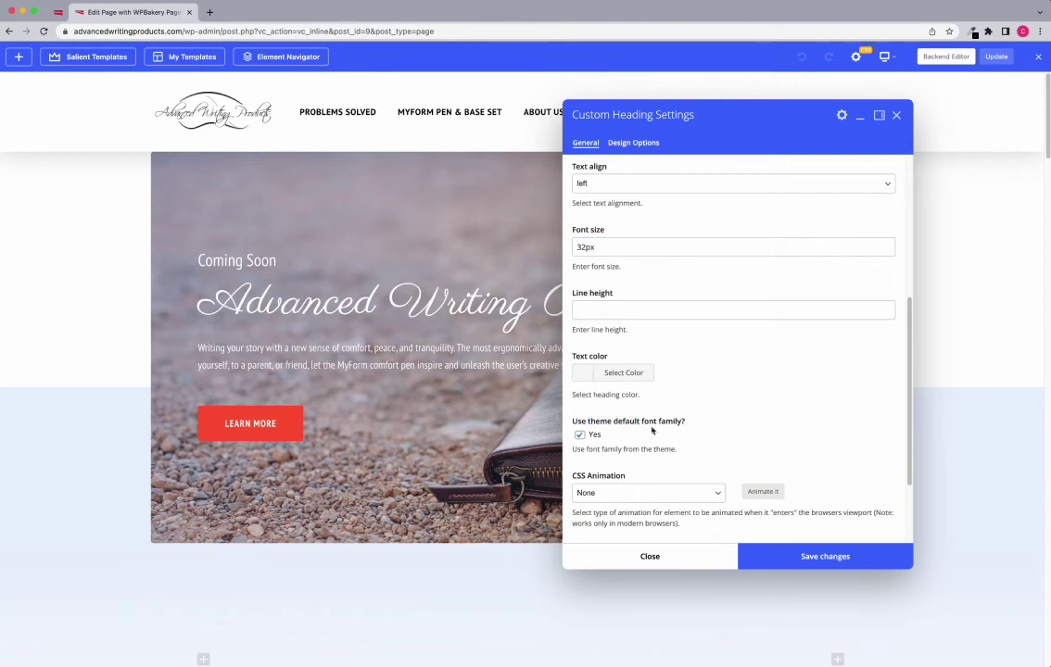
{"action": "left_click", "coordinate": [580, 438]}
{"action": "left_click", "coordinate": [593, 438]}
{"action": "scroll", "coordinate": [600, 426], "scroll_direction": "up", "scroll_amount": 6}
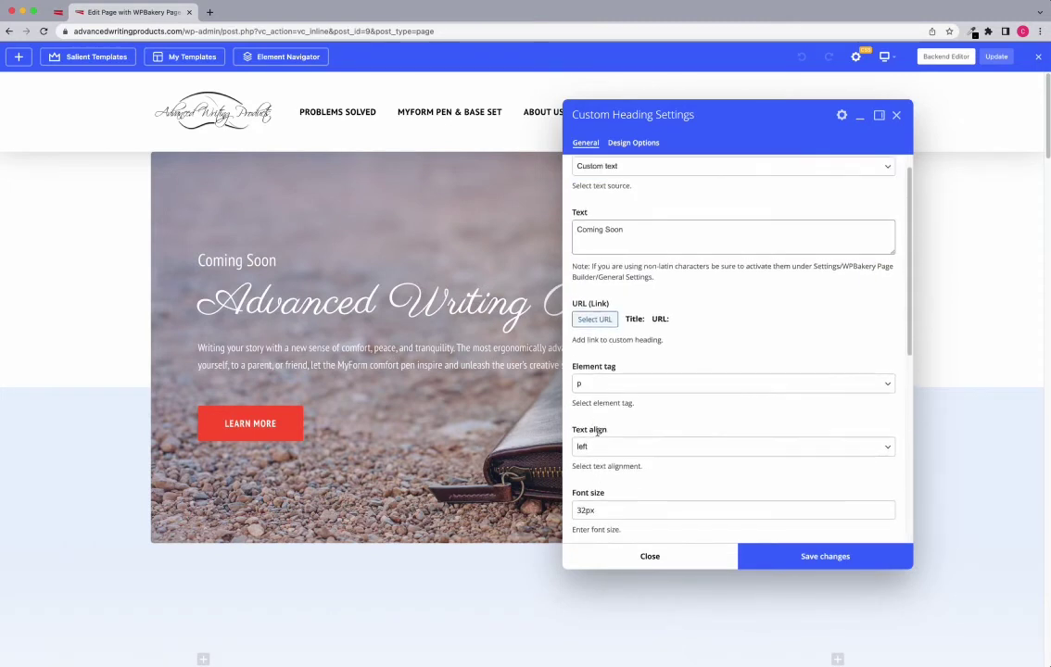
Append "New Words" to the "Coming Soon" heading text and save the heading changes
{"action": "left_click", "coordinate": [630, 264]}
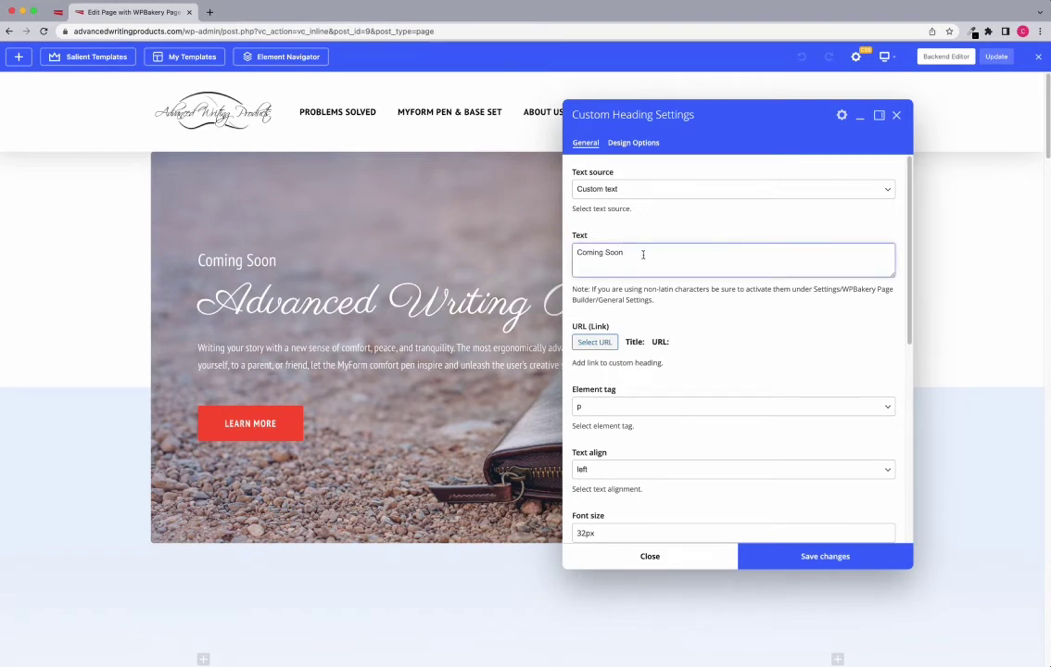
{"action": "type", "text": "New Words"}
{"action": "left_click", "coordinate": [805, 557]}
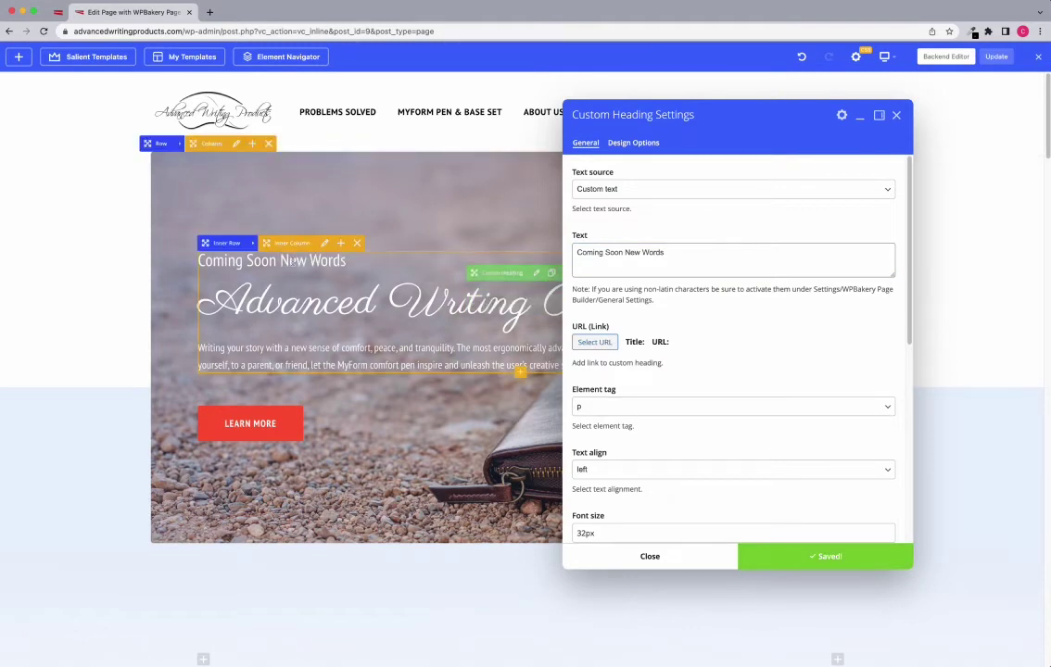
Remove "New Words" from the hero heading text, save the heading changes and close its settings
{"action": "left_click_drag", "start_coordinate": [664, 252], "coordinate": [624, 252]}
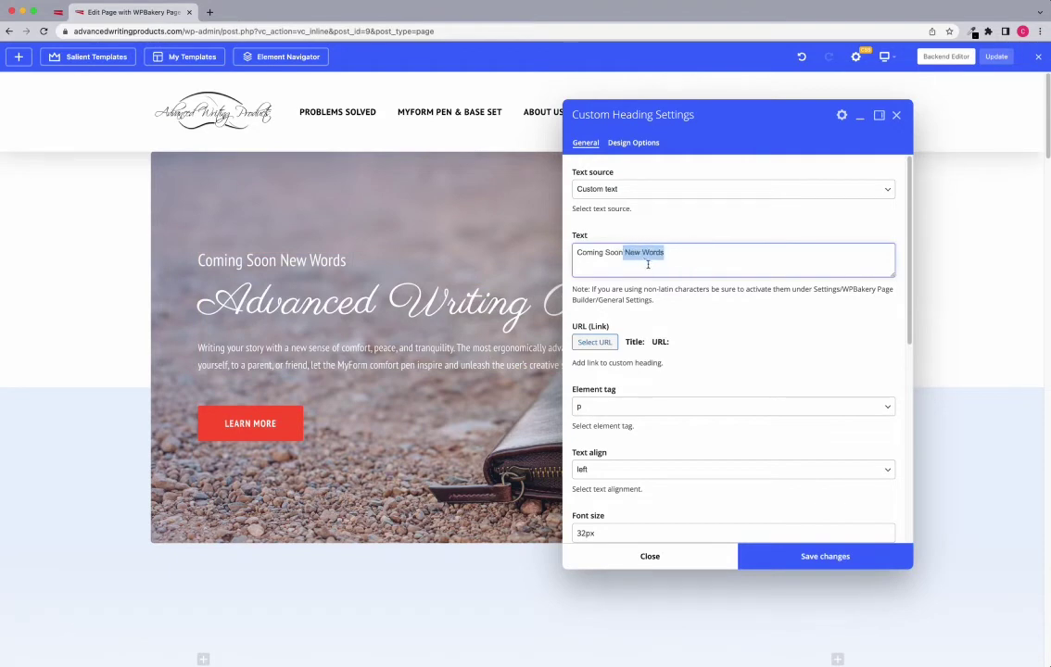
{"action": "key", "text": "BackSpace"}
{"action": "left_click", "coordinate": [791, 558]}
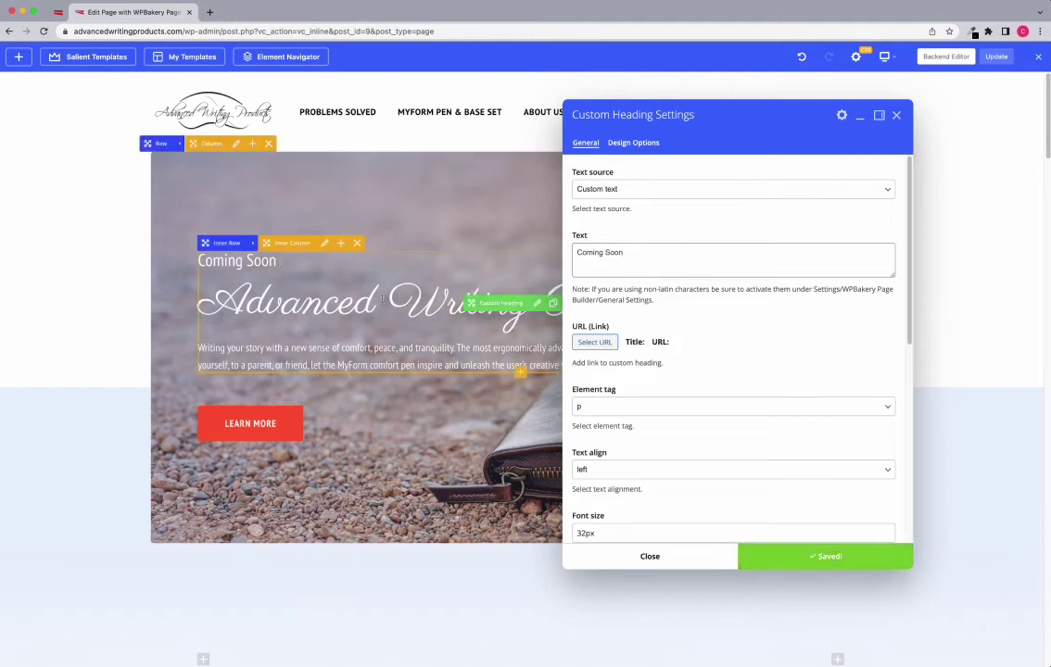
{"action": "left_click", "coordinate": [897, 117]}
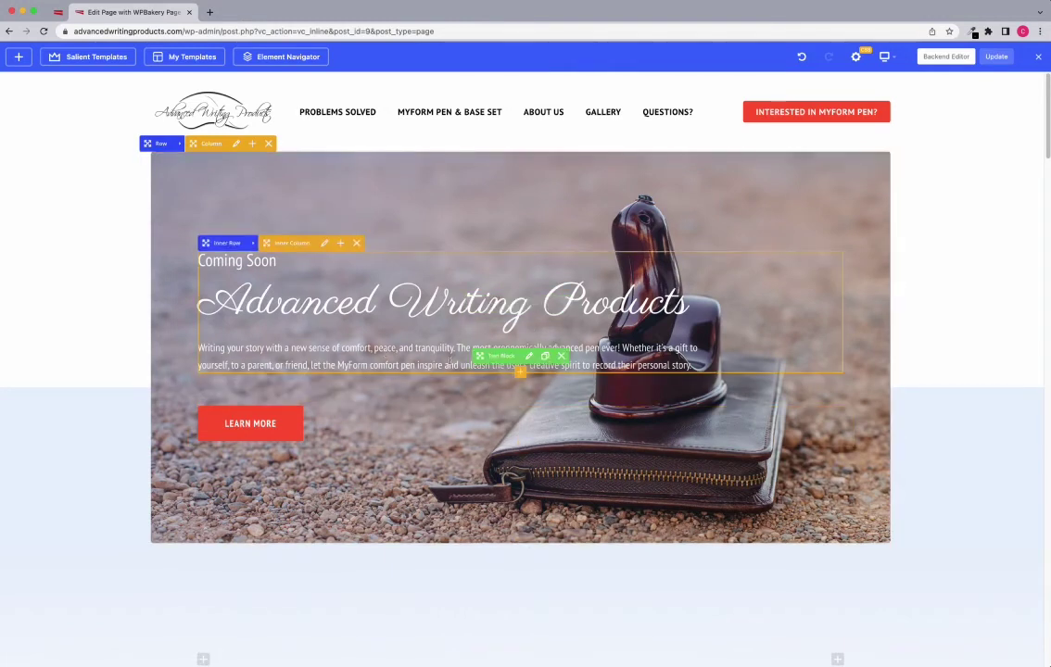
Add the paragraph "iouhoiwehfoihweofioiwhef" below the hero's text block copy, save and close its settings, and update the page
{"action": "left_click", "coordinate": [529, 357]}
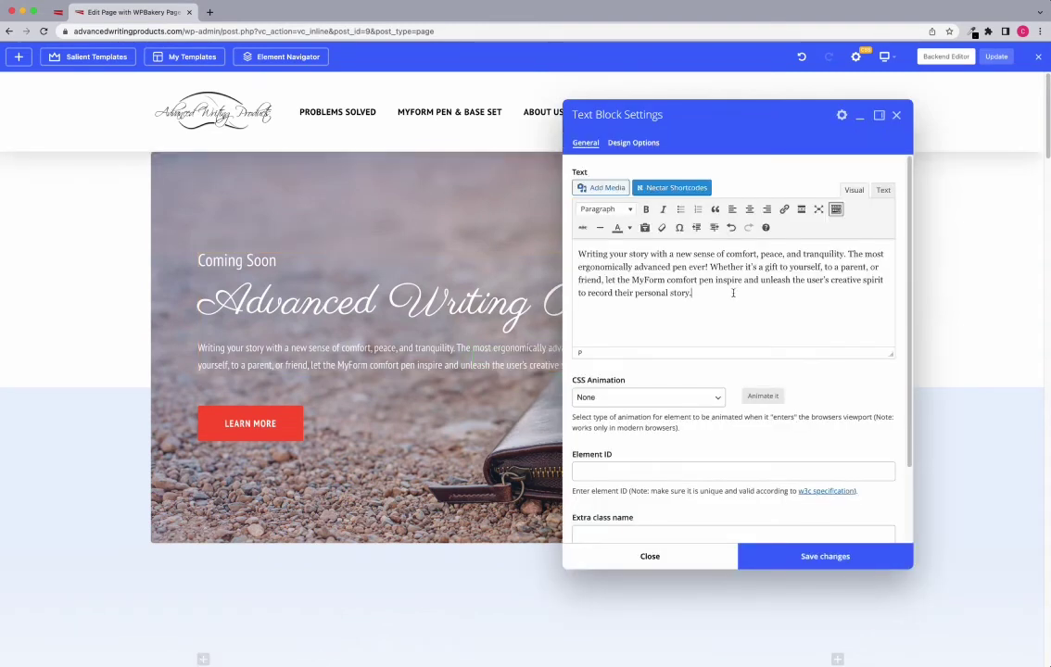
{"action": "key", "text": "Return"}
{"action": "type", "text": "iouhoiwehfoihweofioiwhef"}
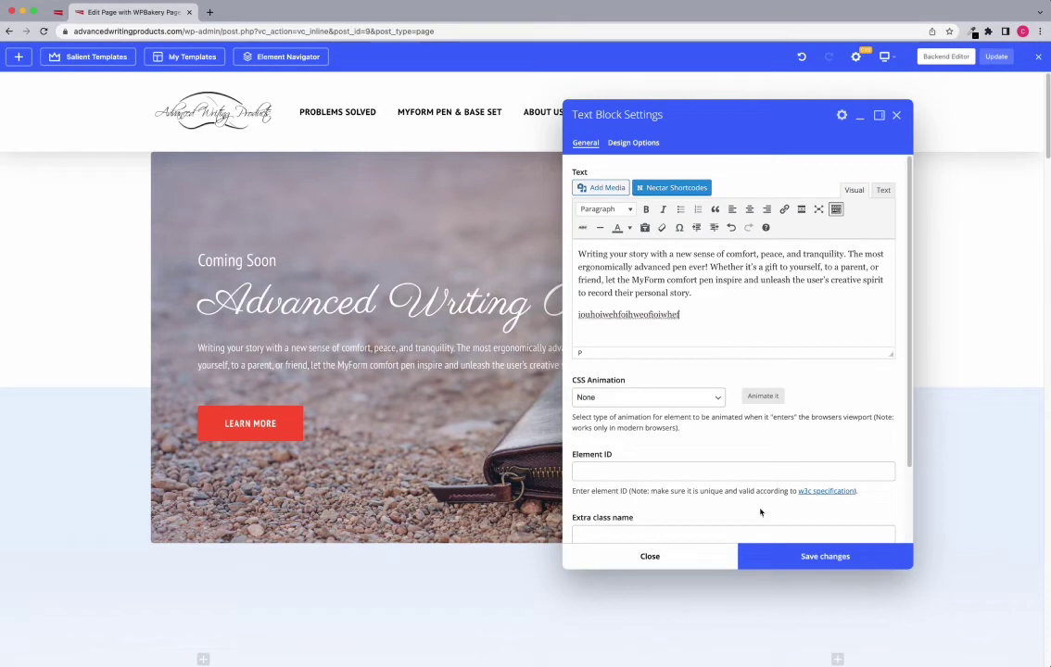
{"action": "left_click", "coordinate": [822, 559]}
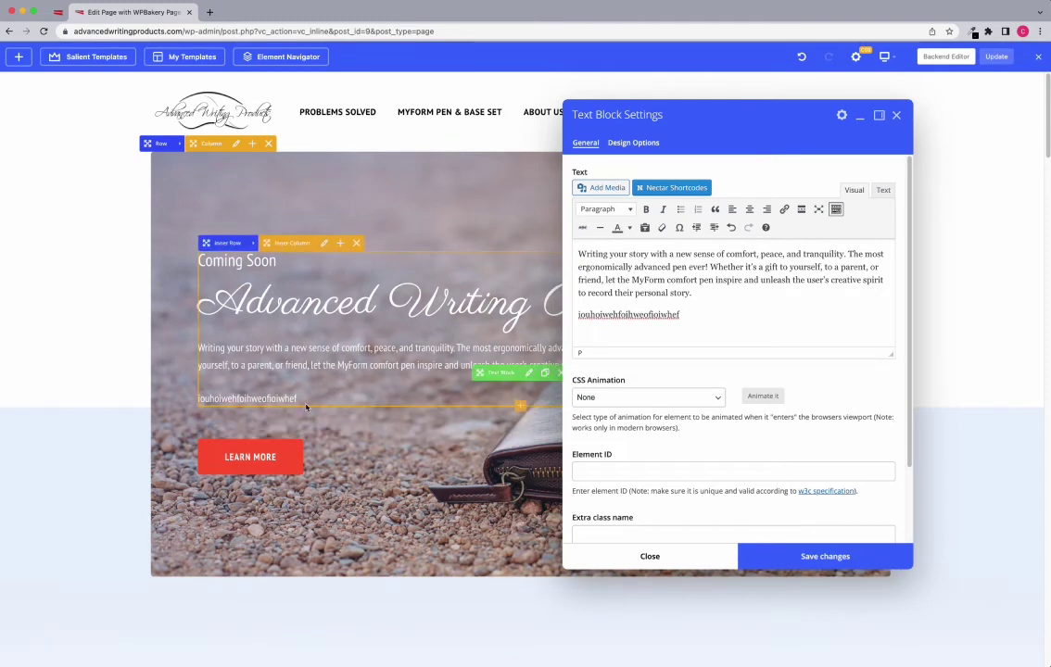
{"action": "left_click", "coordinate": [598, 554]}
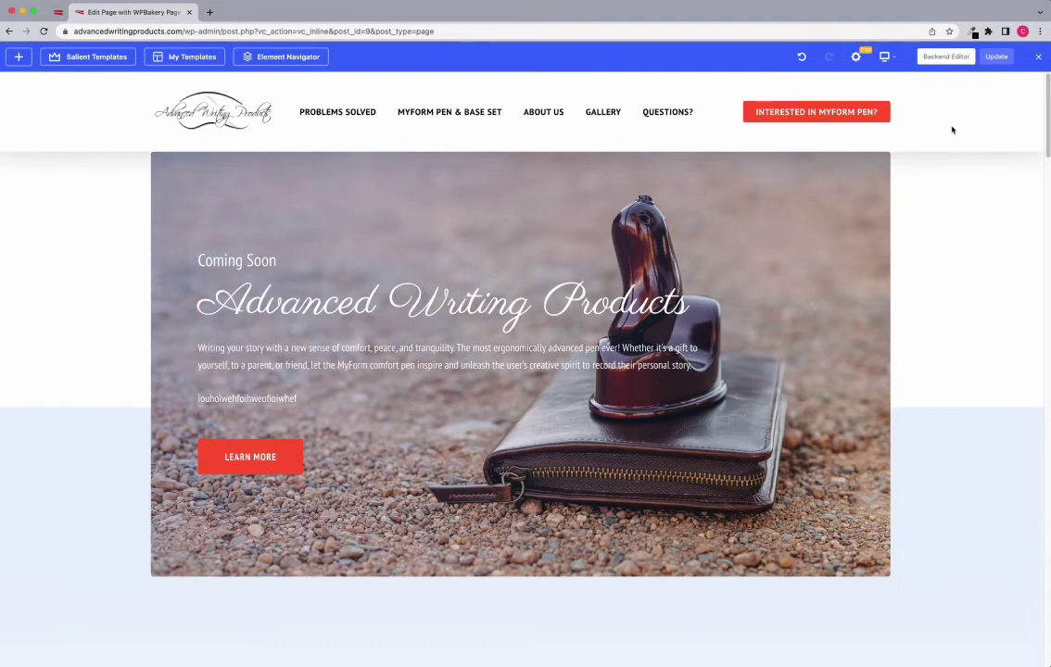
{"action": "left_click", "coordinate": [996, 58]}
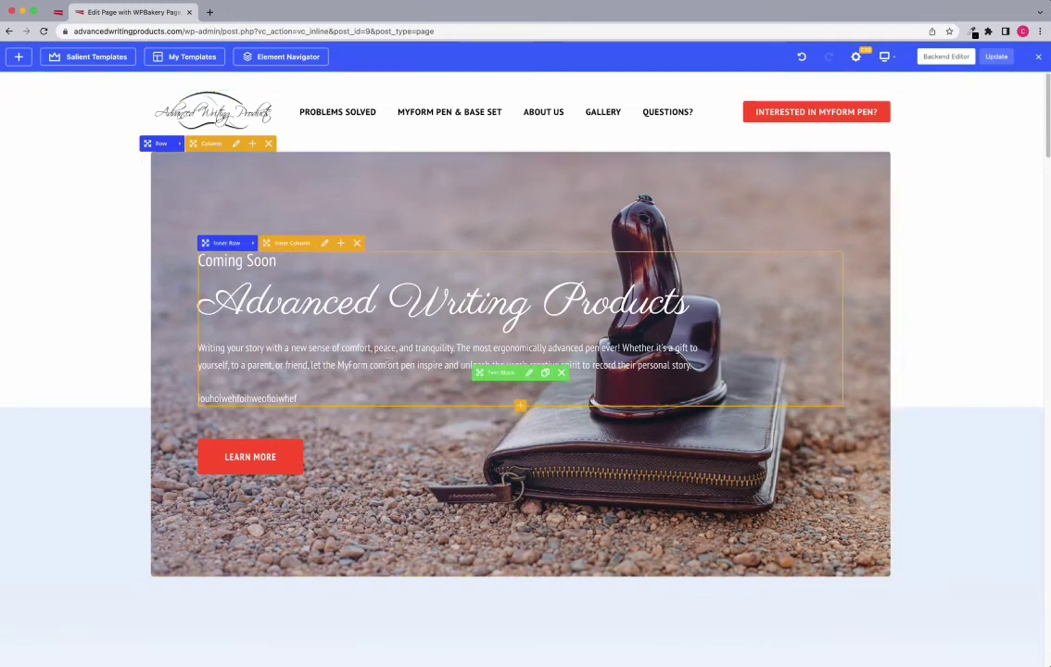
Remove the "iouhoiwehfoihweofioiwhef" paragraph from the hero text block, save and close its settings, and update the page
{"action": "left_click", "coordinate": [528, 373]}
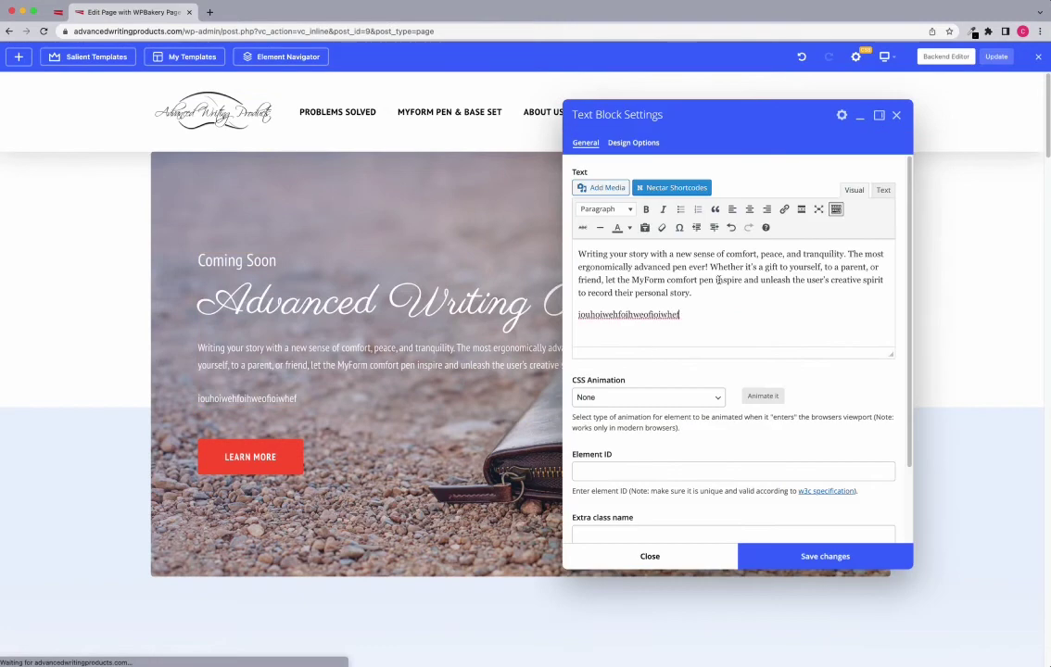
{"action": "left_click_drag", "start_coordinate": [682, 315], "coordinate": [580, 315]}
{"action": "key", "text": "BackSpace"}
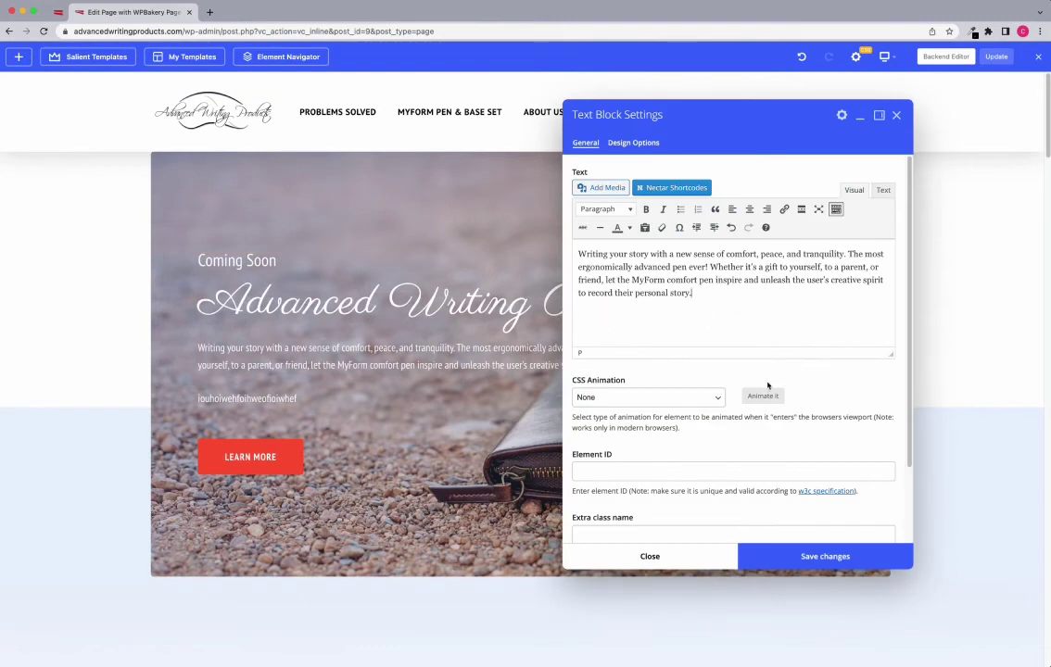
{"action": "left_click", "coordinate": [814, 556]}
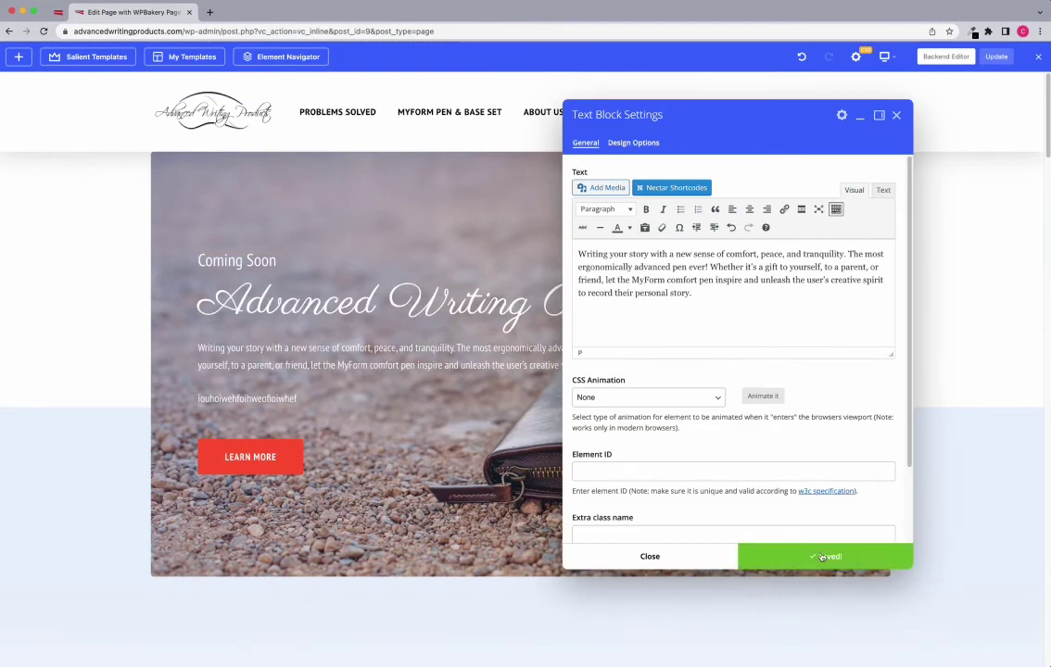
{"action": "left_click", "coordinate": [896, 115]}
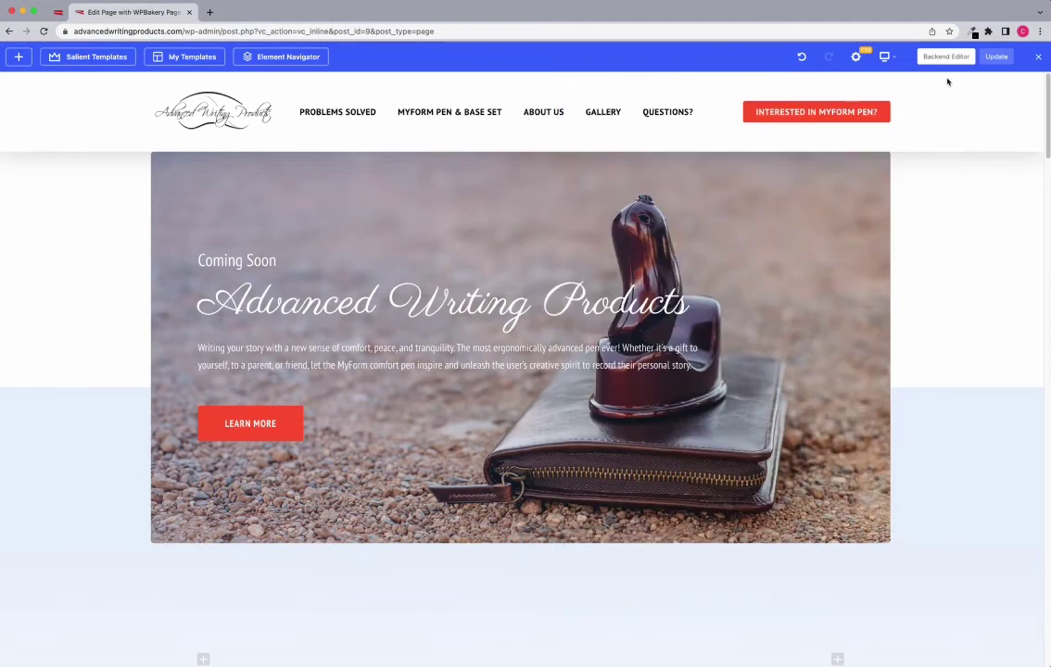
{"action": "left_click", "coordinate": [994, 56]}
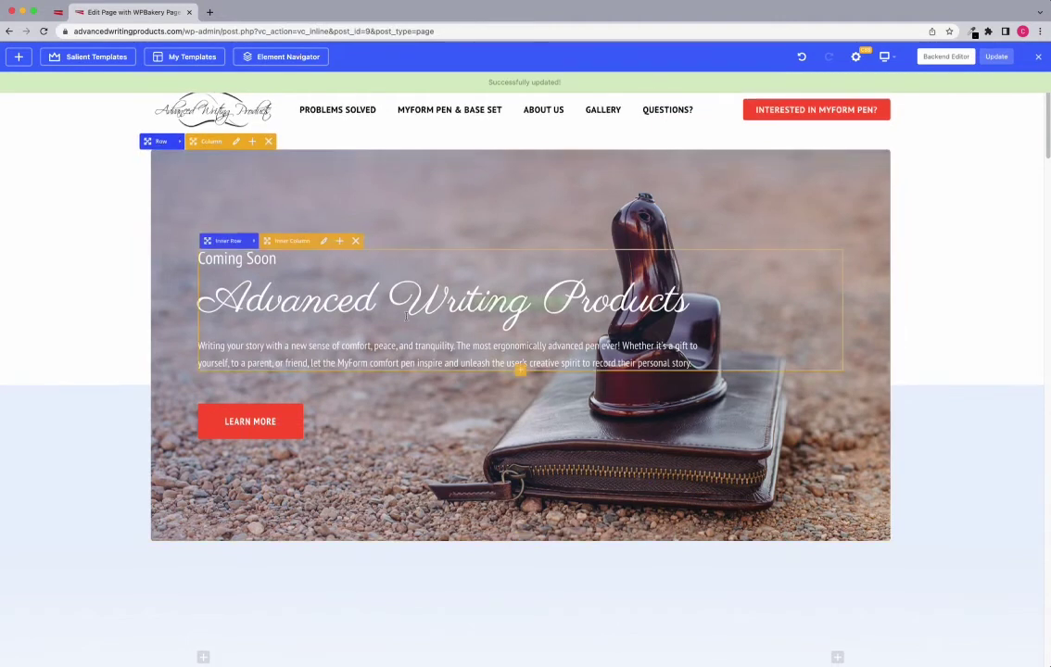
Open the hero's "Learn More" button settings and examine its text, size, margins and the #problemsolved anchor in its link URL
{"action": "scroll", "coordinate": [390, 313], "scroll_direction": "down", "scroll_amount": 2}
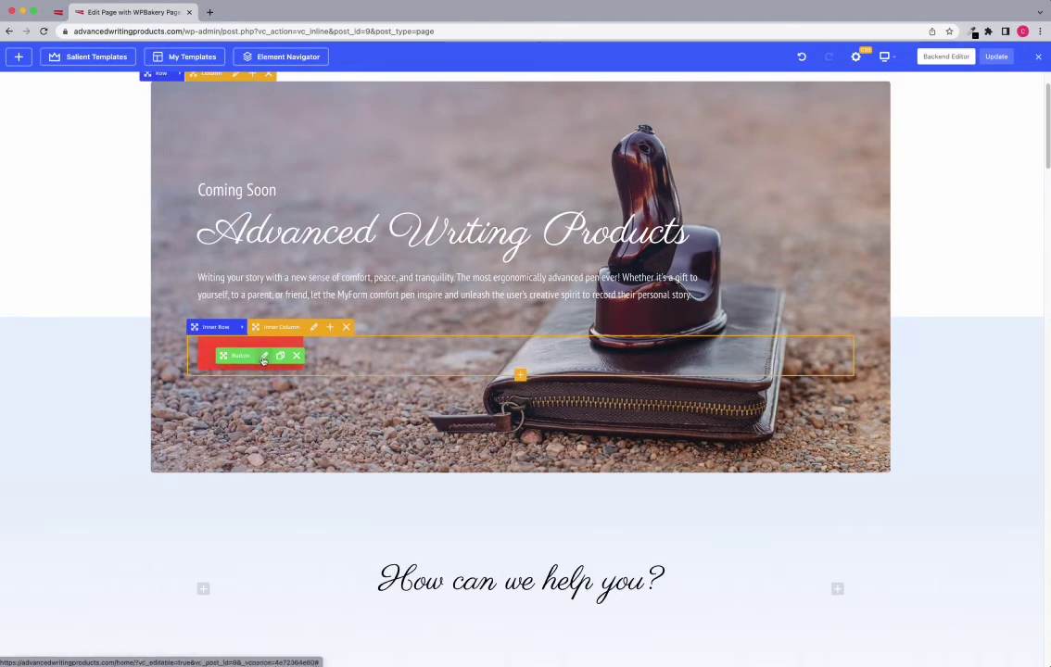
{"action": "left_click", "coordinate": [263, 358]}
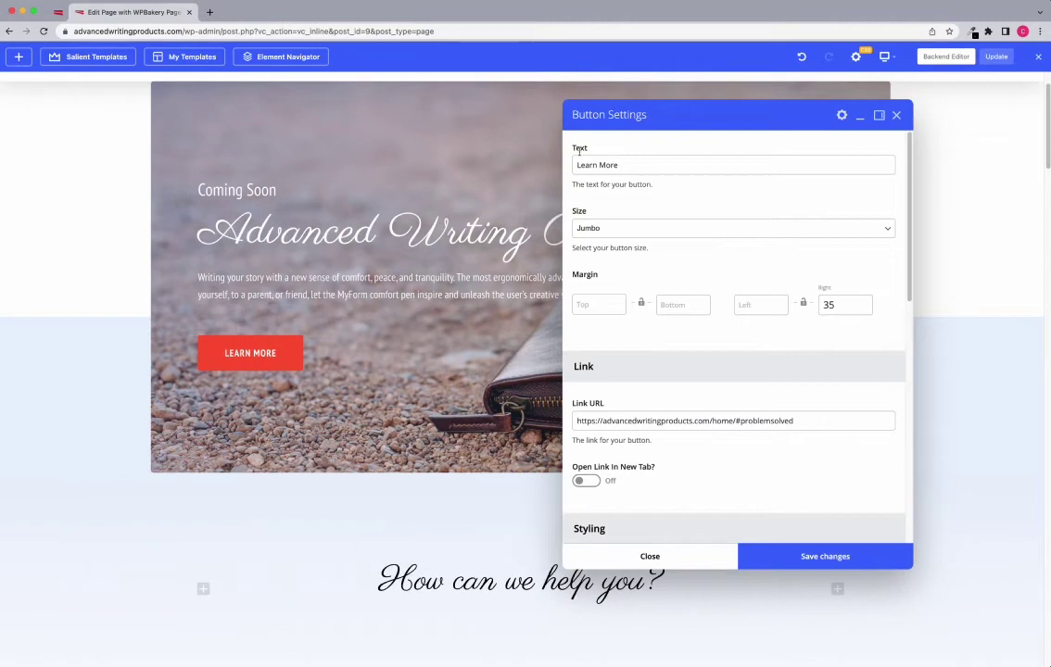
{"action": "left_click", "coordinate": [641, 164]}
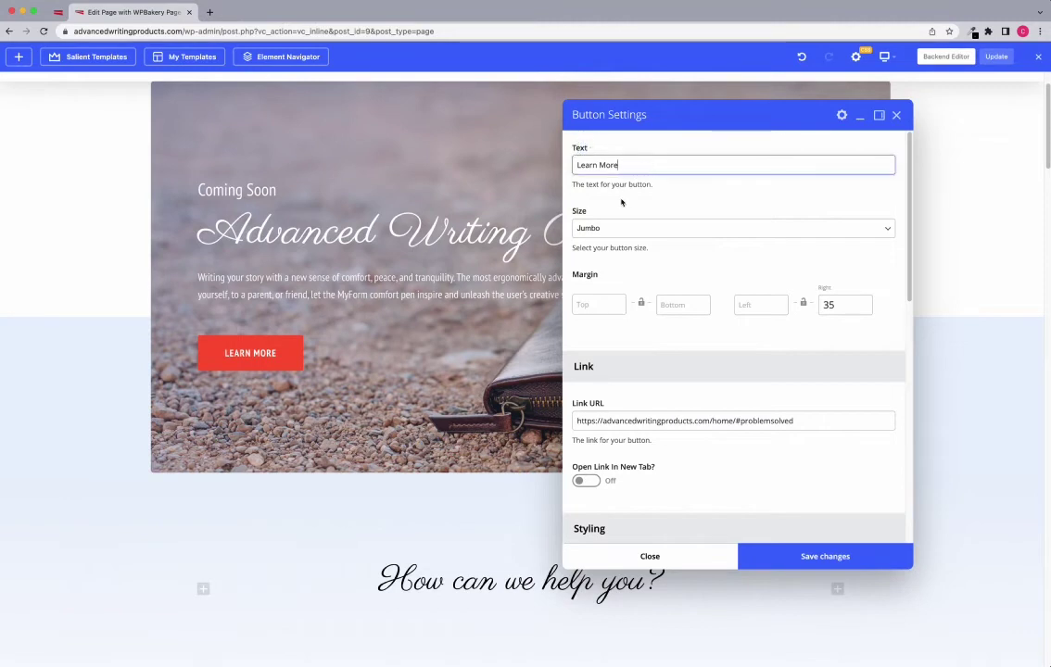
{"action": "scroll", "coordinate": [601, 234], "scroll_direction": "down", "scroll_amount": 2}
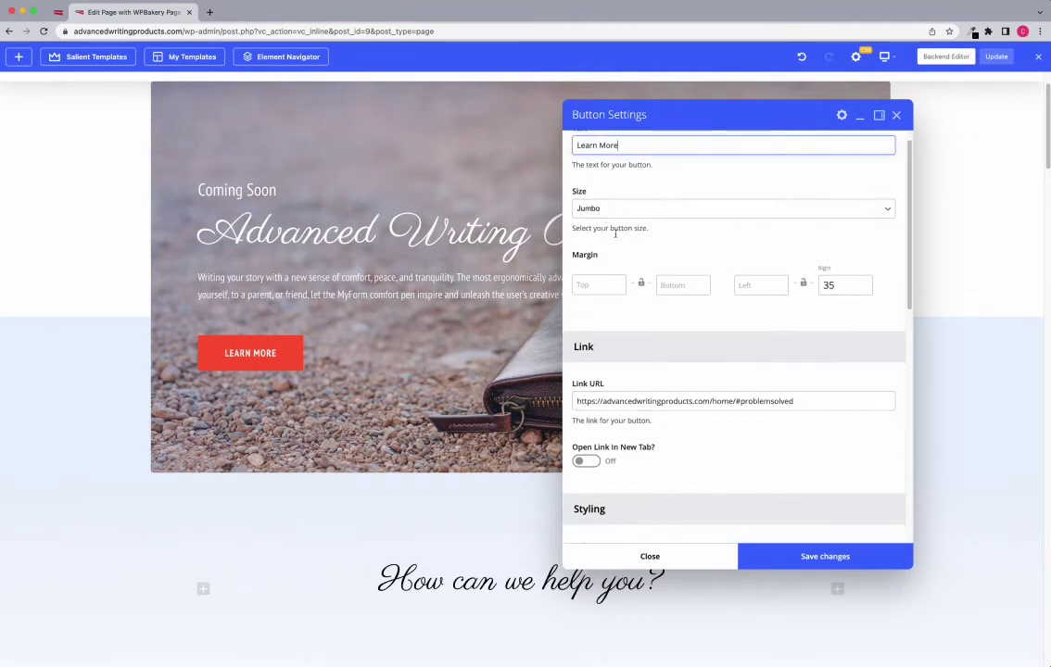
{"action": "scroll", "coordinate": [606, 267], "scroll_direction": "down", "scroll_amount": 1}
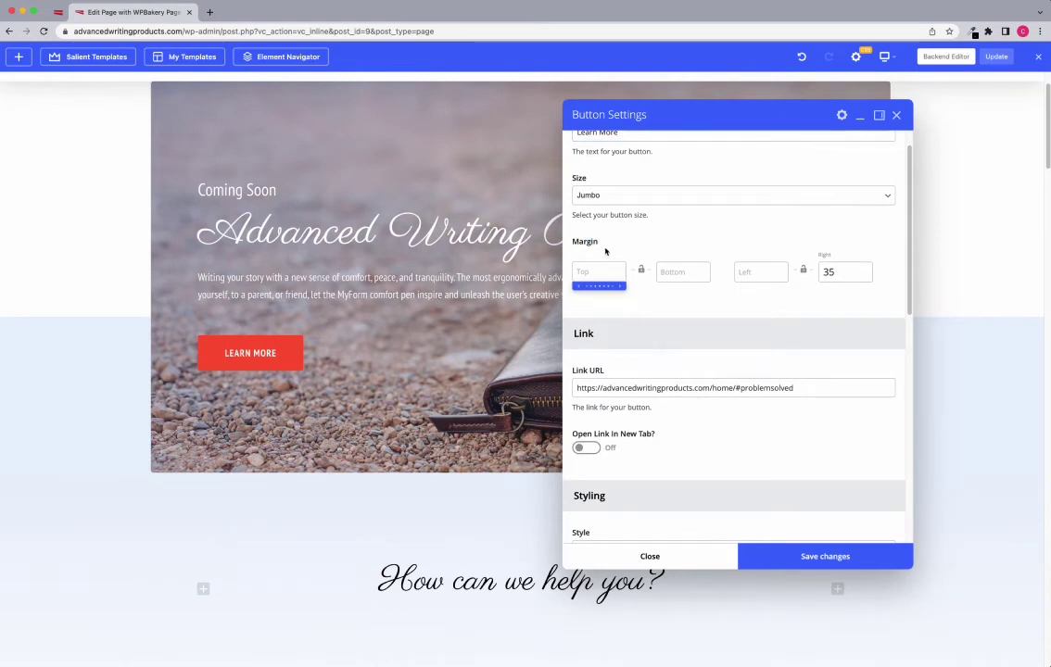
{"action": "scroll", "coordinate": [615, 308], "scroll_direction": "down", "scroll_amount": 1}
{"action": "left_click_drag", "start_coordinate": [603, 356], "coordinate": [695, 373]}
{"action": "left_click", "coordinate": [696, 372]}
{"action": "left_click", "coordinate": [713, 388]}
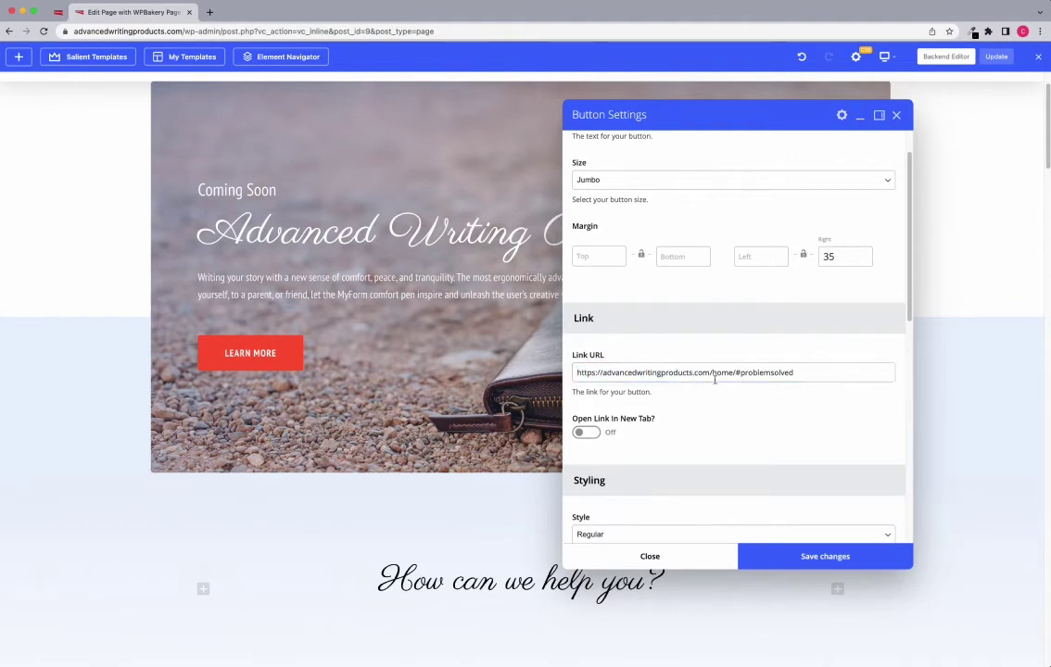
{"action": "left_click_drag", "start_coordinate": [739, 372], "coordinate": [793, 371]}
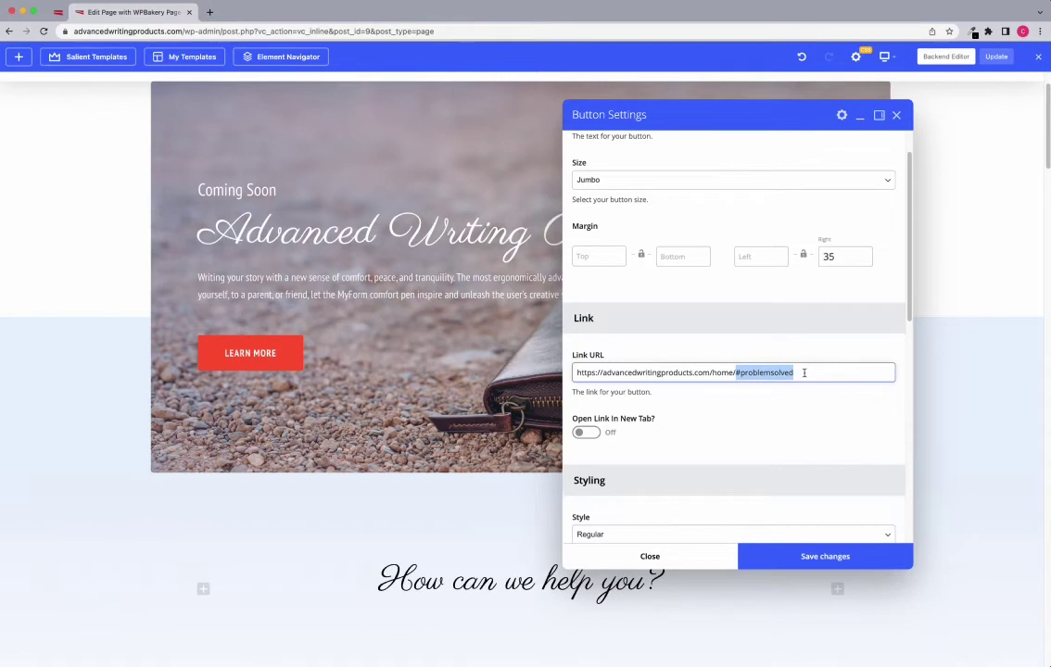
{"action": "left_click", "coordinate": [806, 373]}
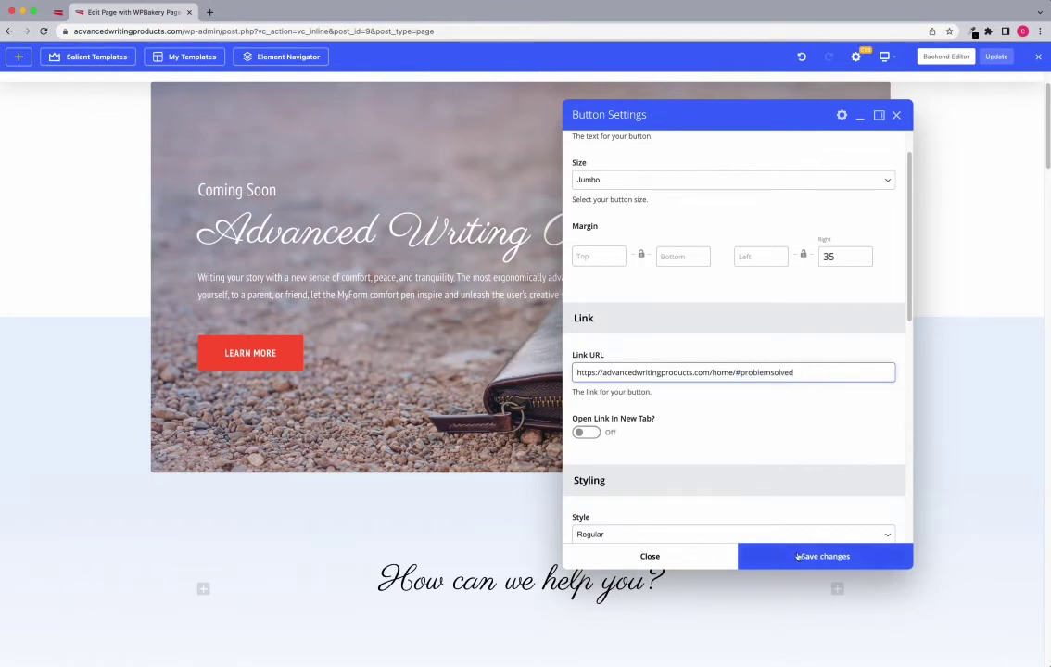
Examine the button's full link URL, new-tab option and styling, and save and close its settings without editing them
{"action": "scroll", "coordinate": [718, 401], "scroll_direction": "down", "scroll_amount": 2}
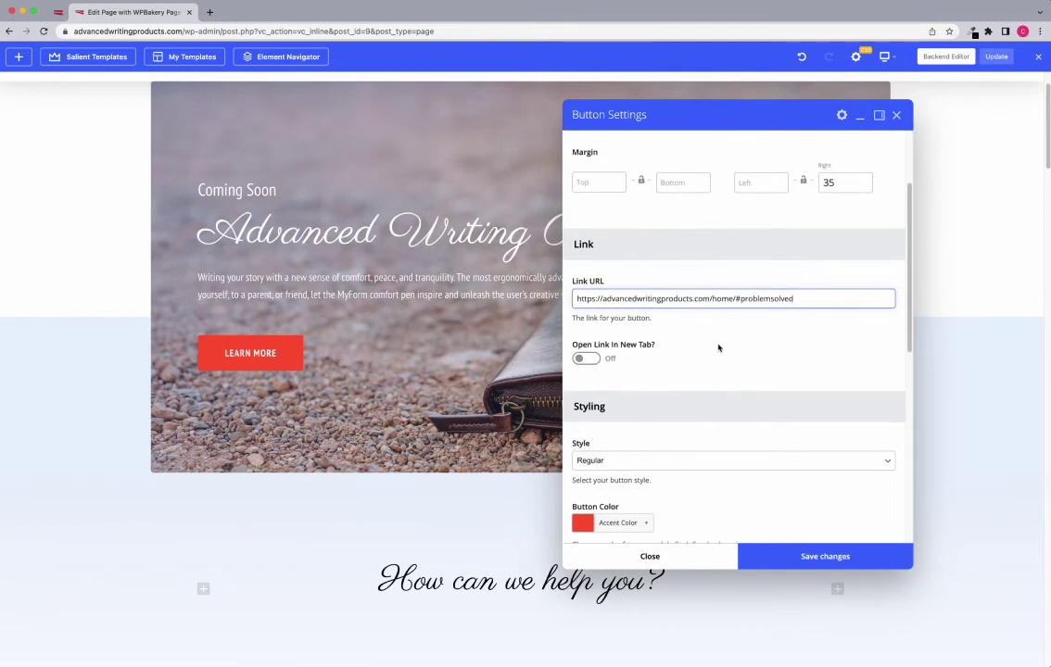
{"action": "left_click_drag", "start_coordinate": [812, 298], "coordinate": [570, 295]}
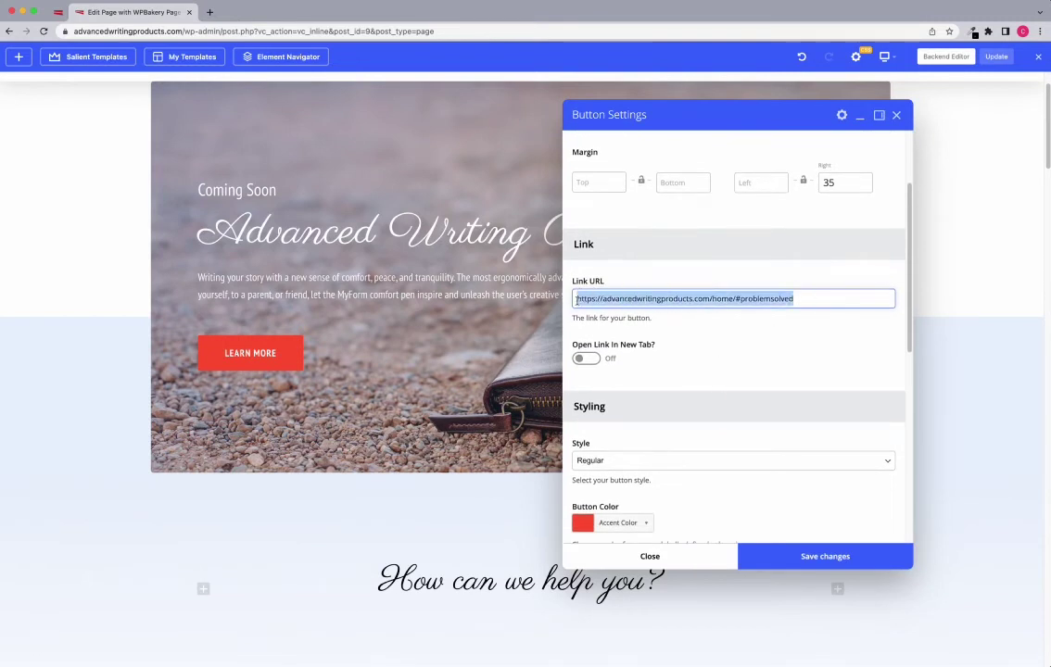
{"action": "left_click", "coordinate": [575, 297]}
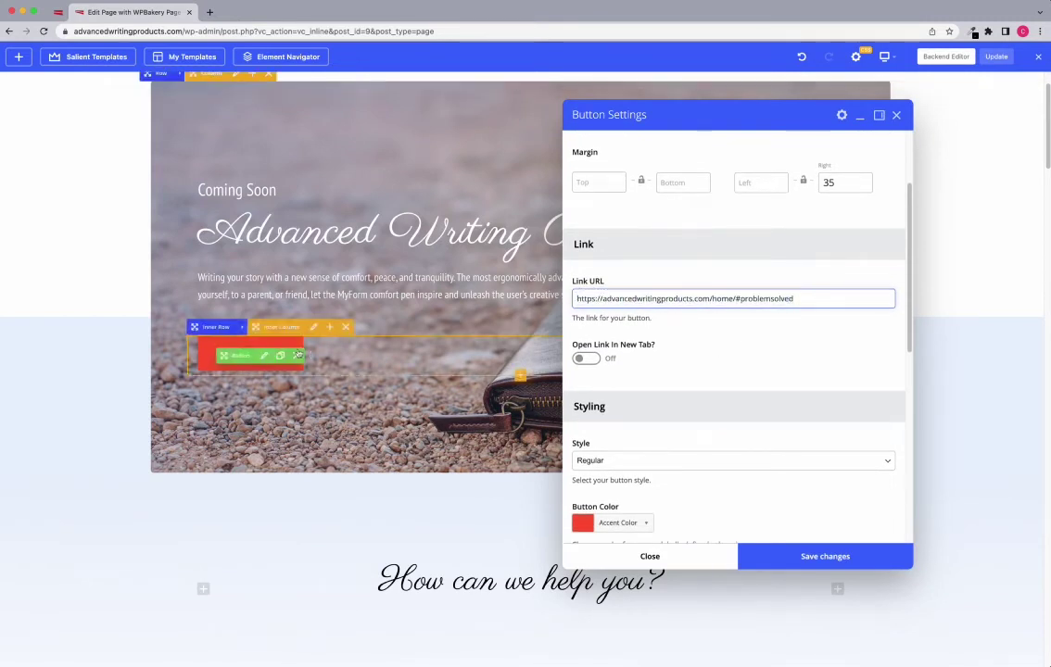
{"action": "left_click_drag", "start_coordinate": [576, 300], "coordinate": [822, 298]}
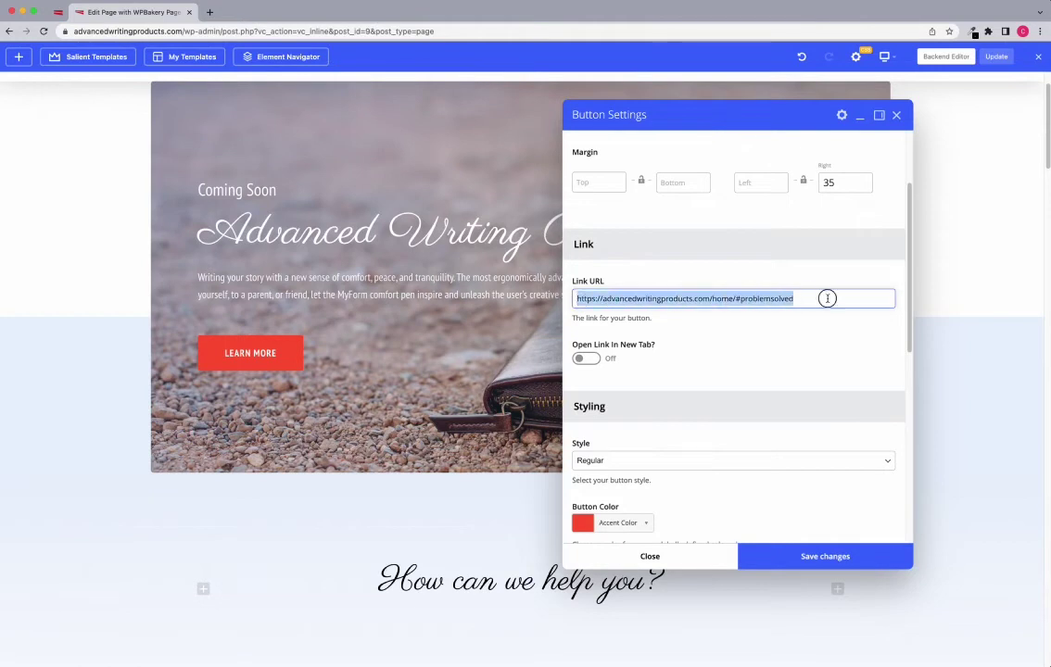
{"action": "left_click", "coordinate": [825, 298]}
{"action": "left_click", "coordinate": [807, 557]}
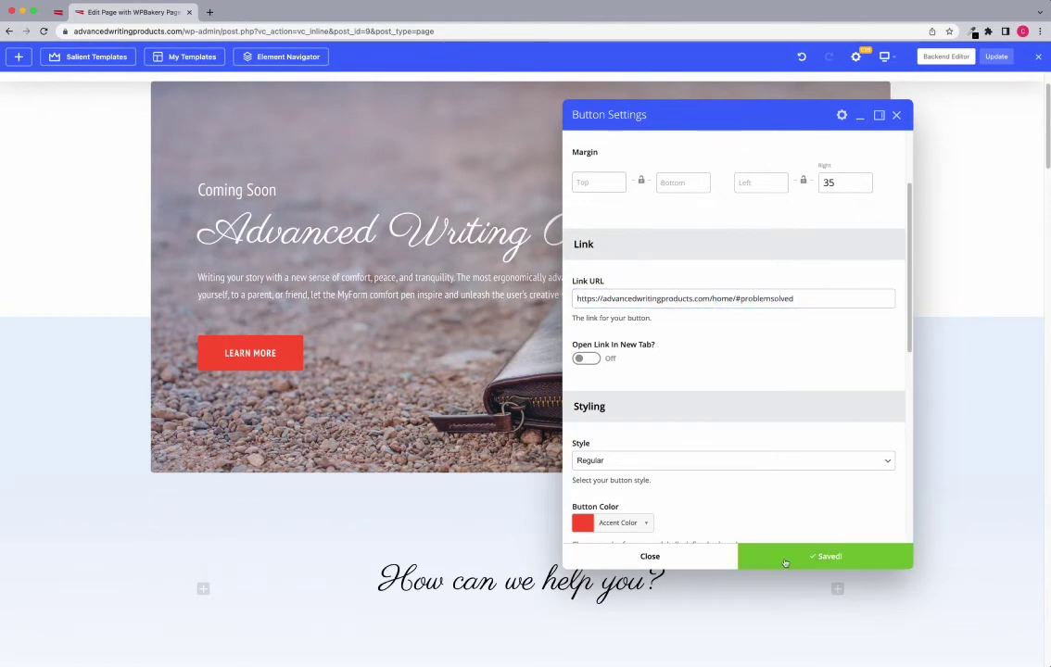
{"action": "left_click", "coordinate": [683, 563]}
Open the settings of the "Special Handwriting Needs" fancy box, look through its options and browse the Iconsmind icon picker
{"action": "scroll", "coordinate": [563, 558], "scroll_direction": "down", "scroll_amount": 2}
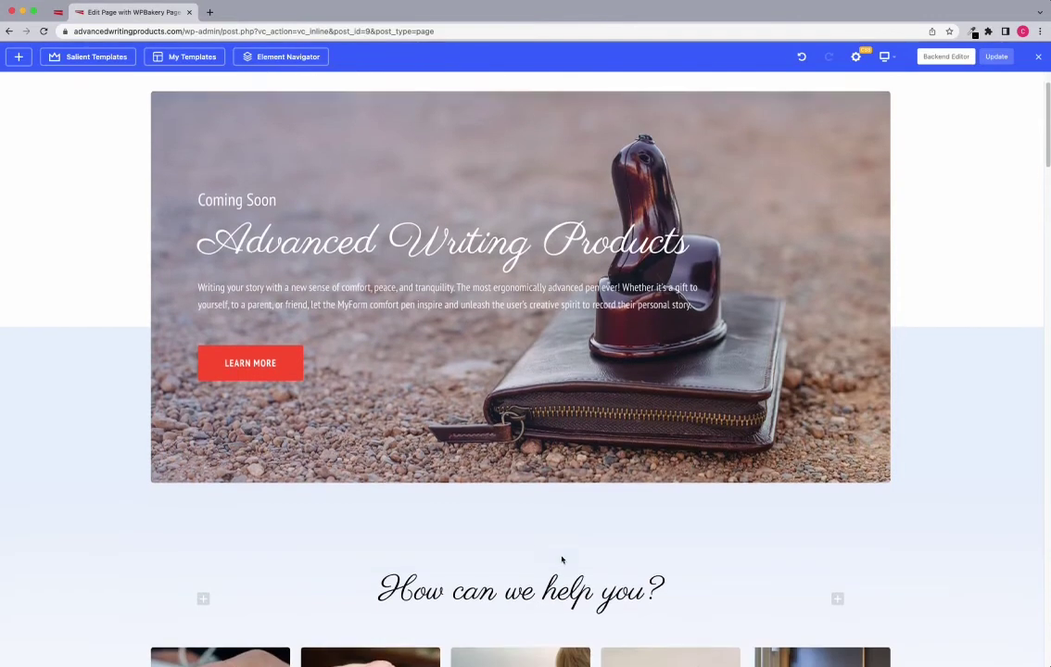
{"action": "scroll", "coordinate": [476, 539], "scroll_direction": "down", "scroll_amount": 4}
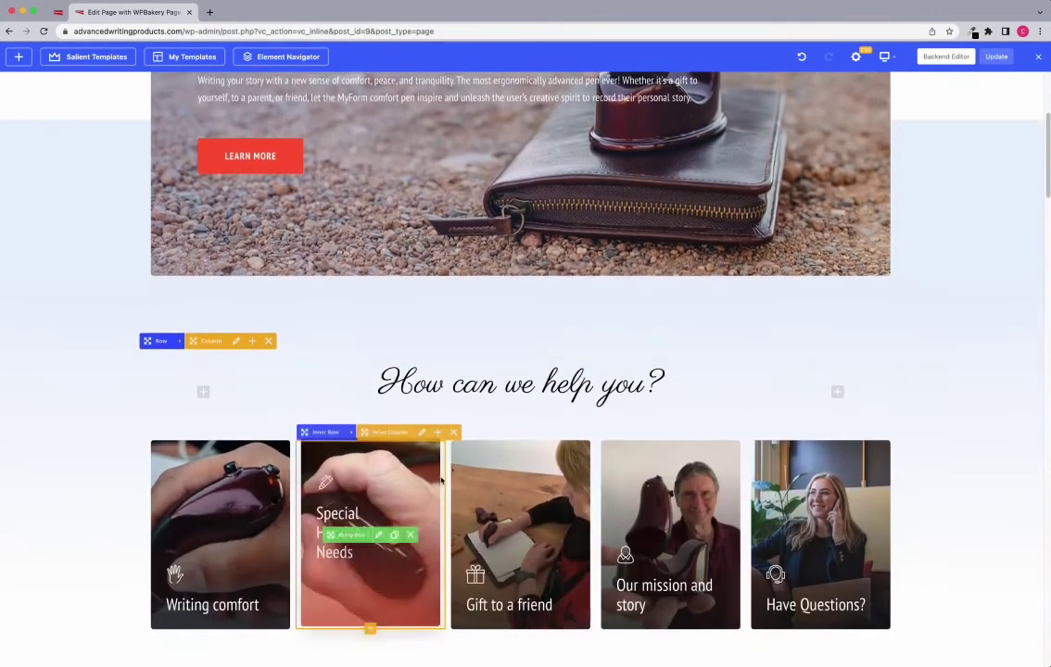
{"action": "scroll", "coordinate": [443, 476], "scroll_direction": "down", "scroll_amount": 2}
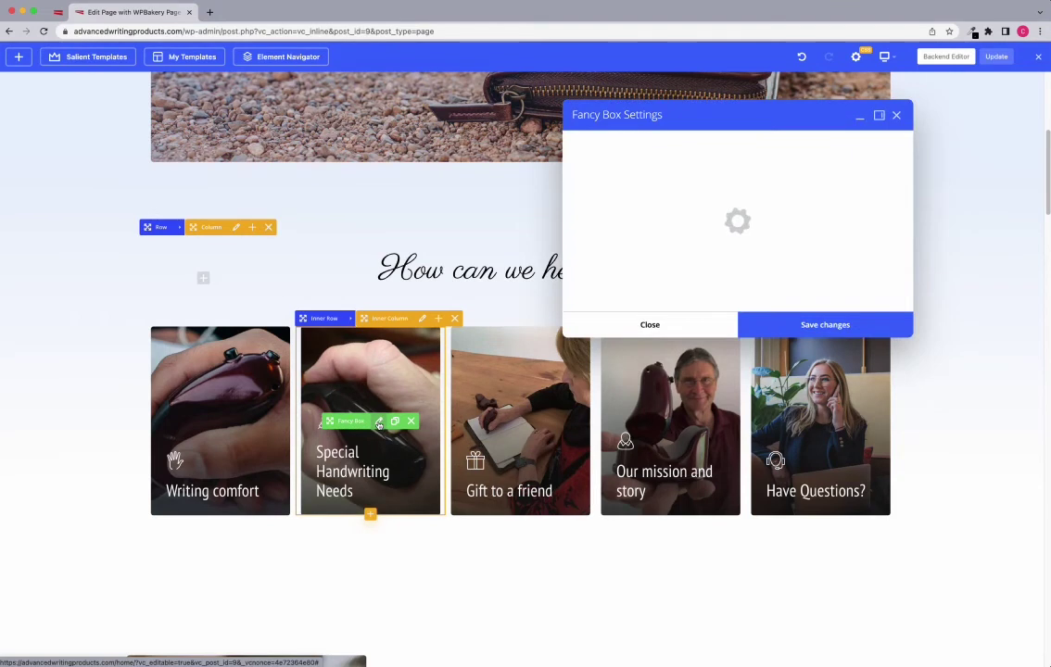
{"action": "scroll", "coordinate": [661, 248], "scroll_direction": "down", "scroll_amount": 5}
{"action": "scroll", "coordinate": [661, 249], "scroll_direction": "up", "scroll_amount": 10}
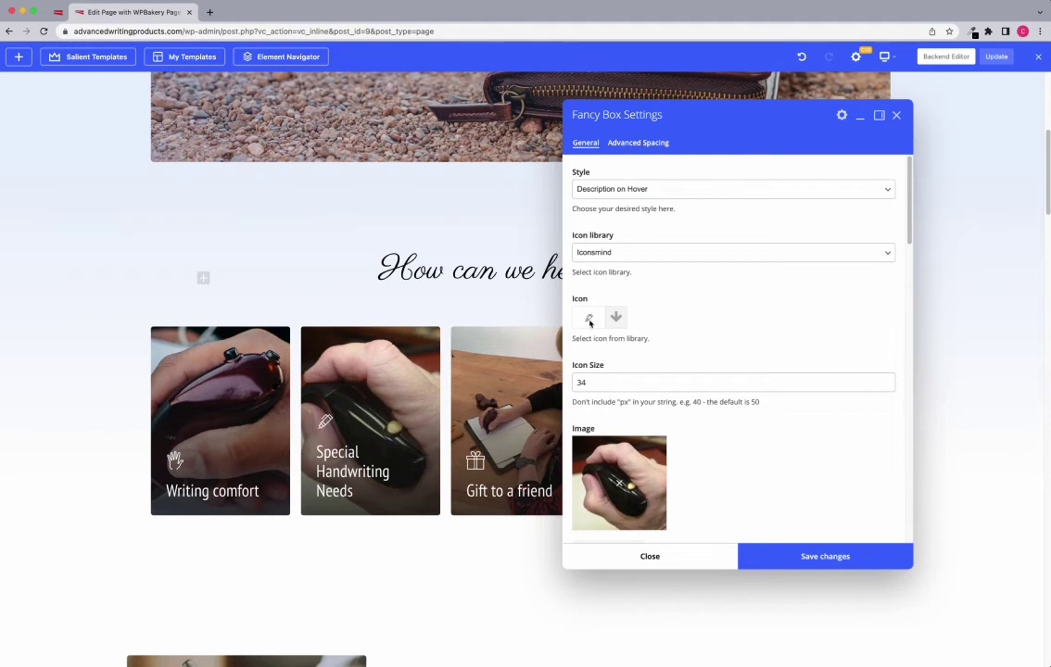
{"action": "left_click", "coordinate": [616, 318]}
{"action": "left_click", "coordinate": [617, 318]}
{"action": "left_click", "coordinate": [617, 317]}
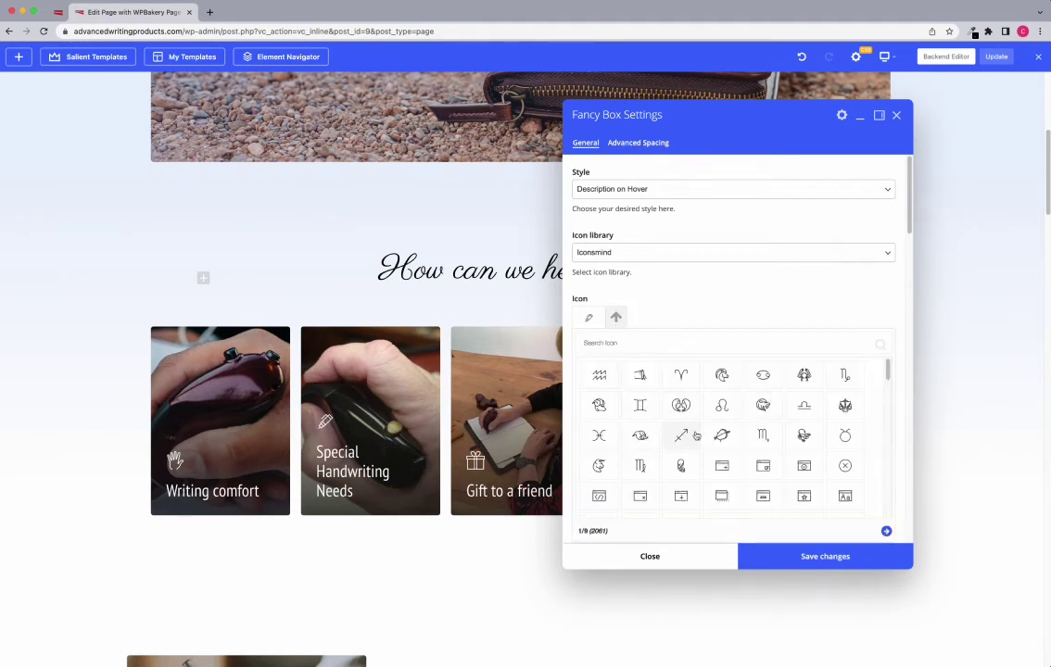
{"action": "left_click", "coordinate": [617, 318]}
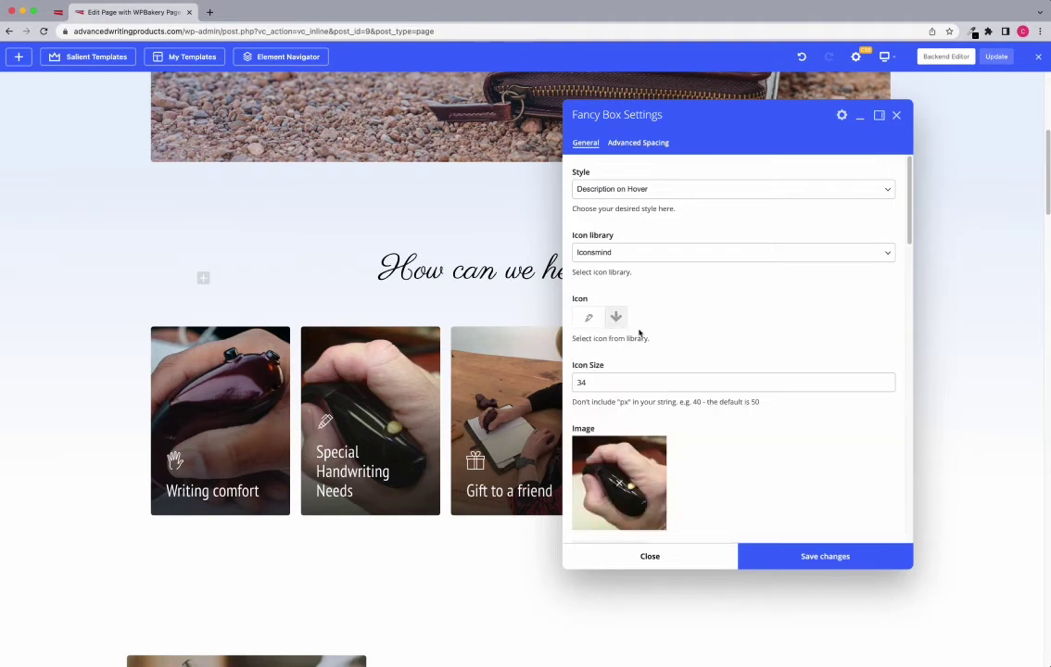
Open the media library for the "Special Handwriting Needs" box's background image and try selecting several product photos
{"action": "scroll", "coordinate": [635, 339], "scroll_direction": "down", "scroll_amount": 4}
{"action": "scroll", "coordinate": [623, 347], "scroll_direction": "down", "scroll_amount": 4}
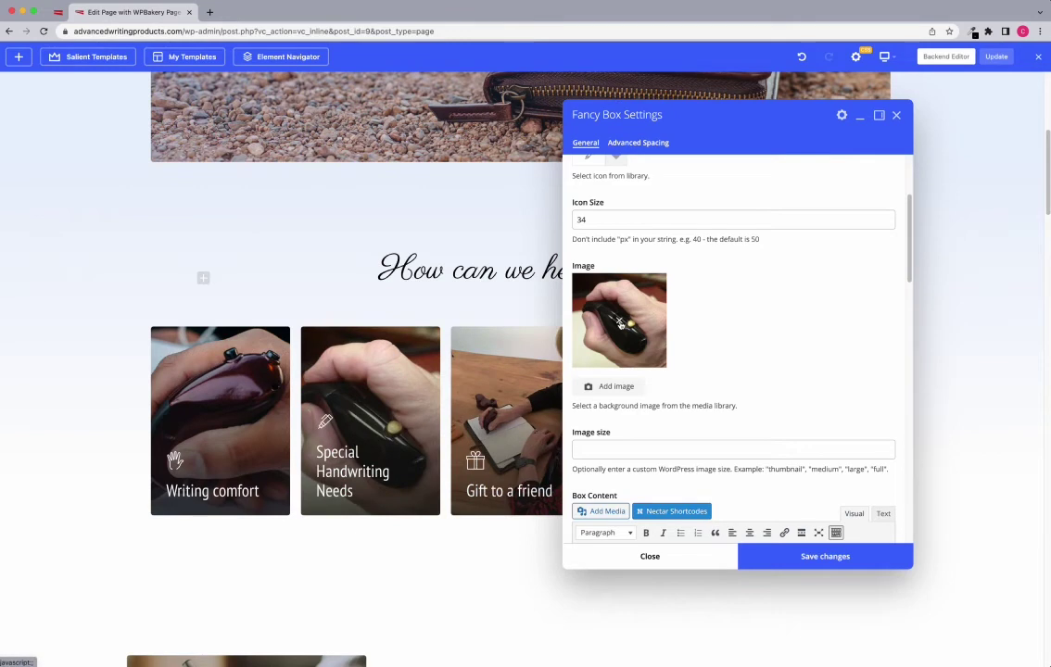
{"action": "left_click", "coordinate": [610, 385]}
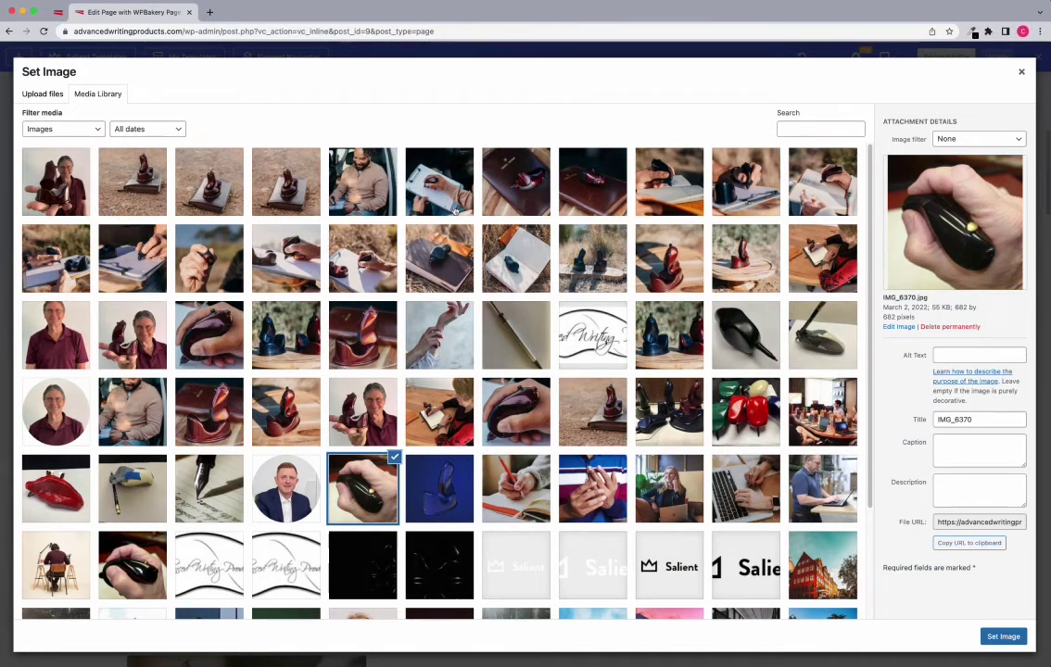
{"action": "left_click", "coordinate": [516, 199]}
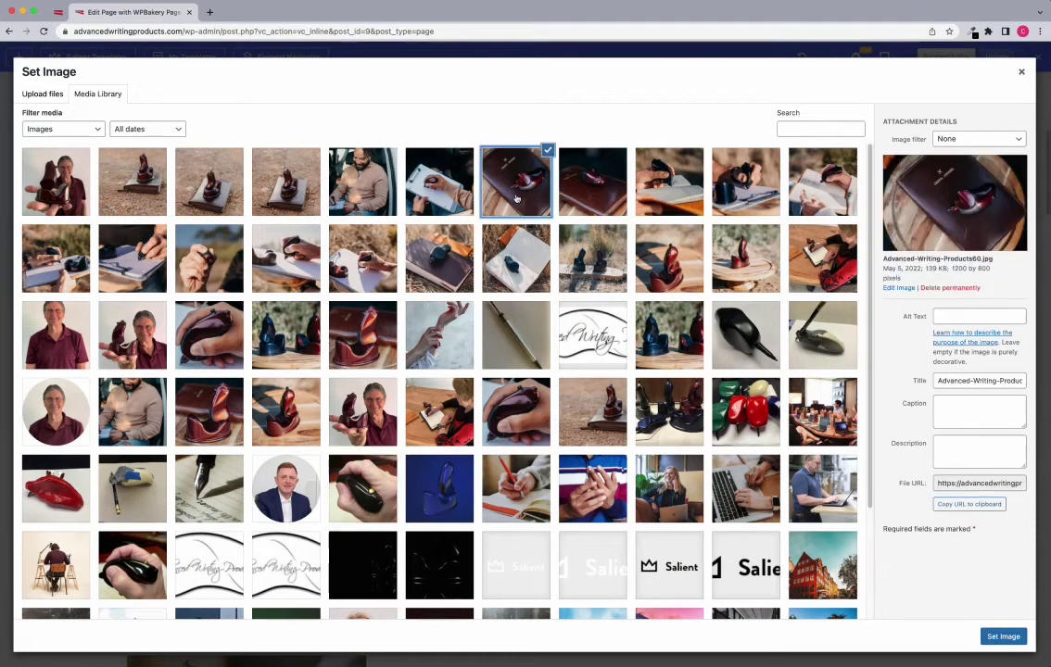
{"action": "left_click", "coordinate": [435, 261]}
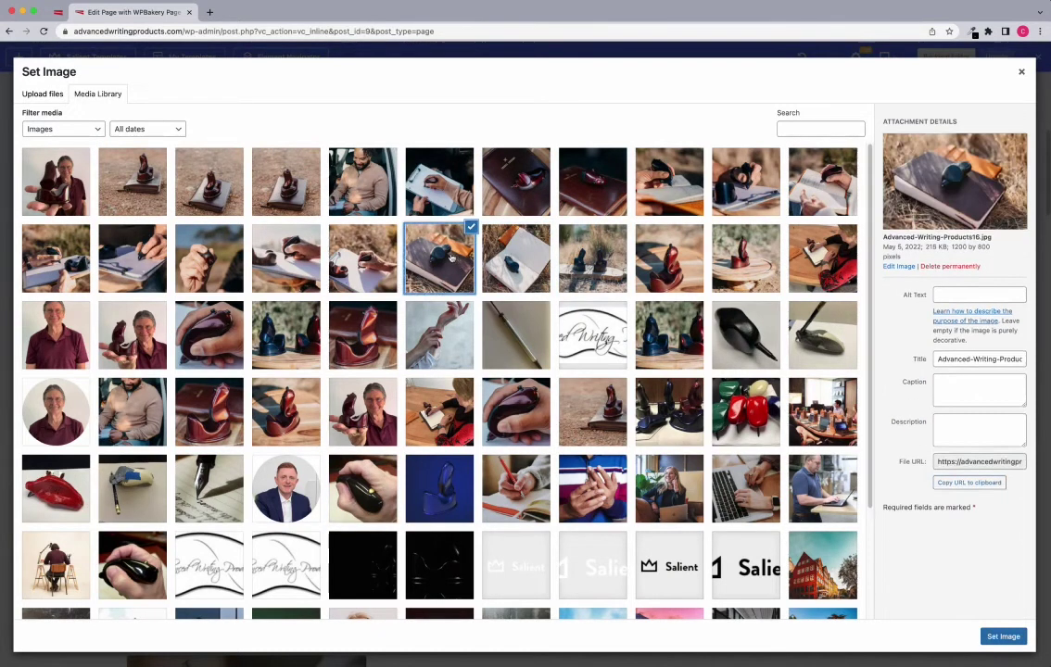
{"action": "left_click", "coordinate": [385, 264]}
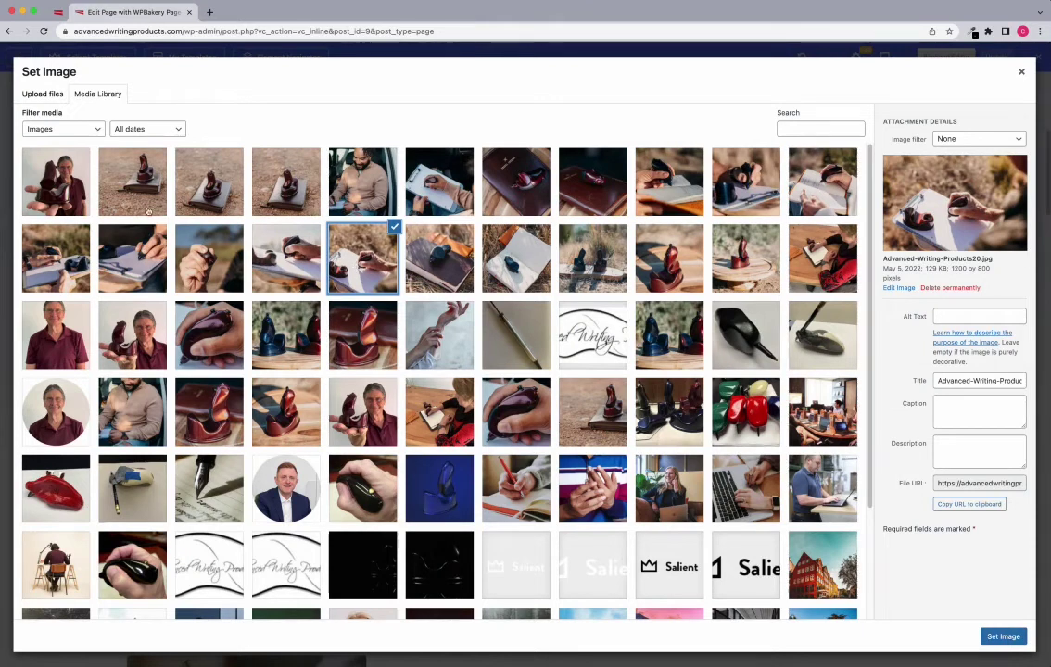
Upload Bitterroot-river-&-3-sisters.jpg from the Images folder of B'Root Church to the media library
{"action": "left_click", "coordinate": [49, 96]}
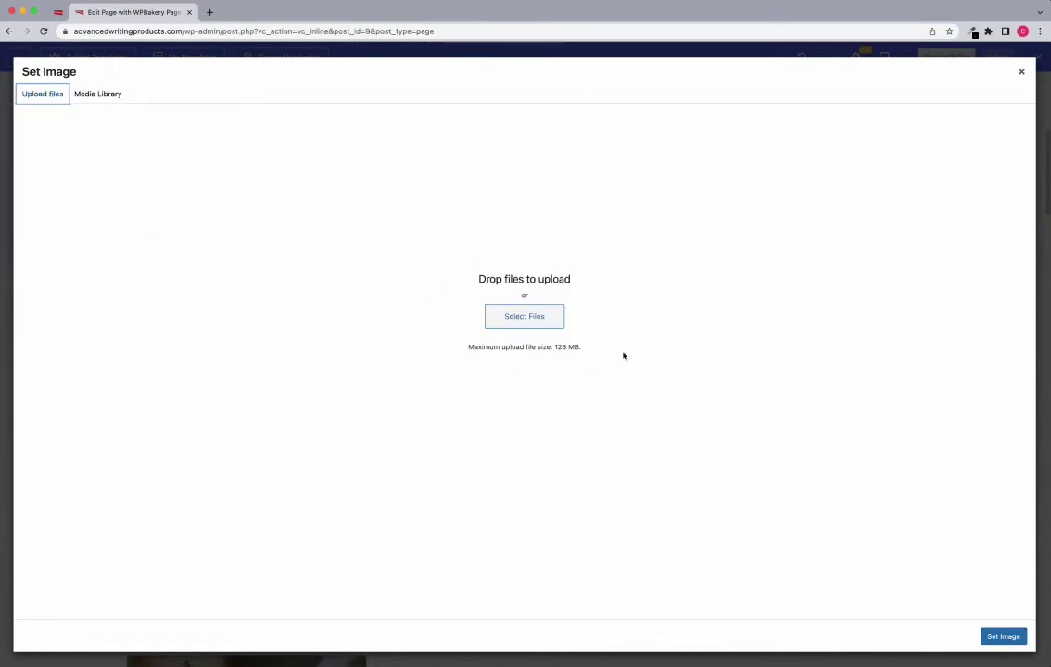
{"action": "left_click", "coordinate": [528, 320]}
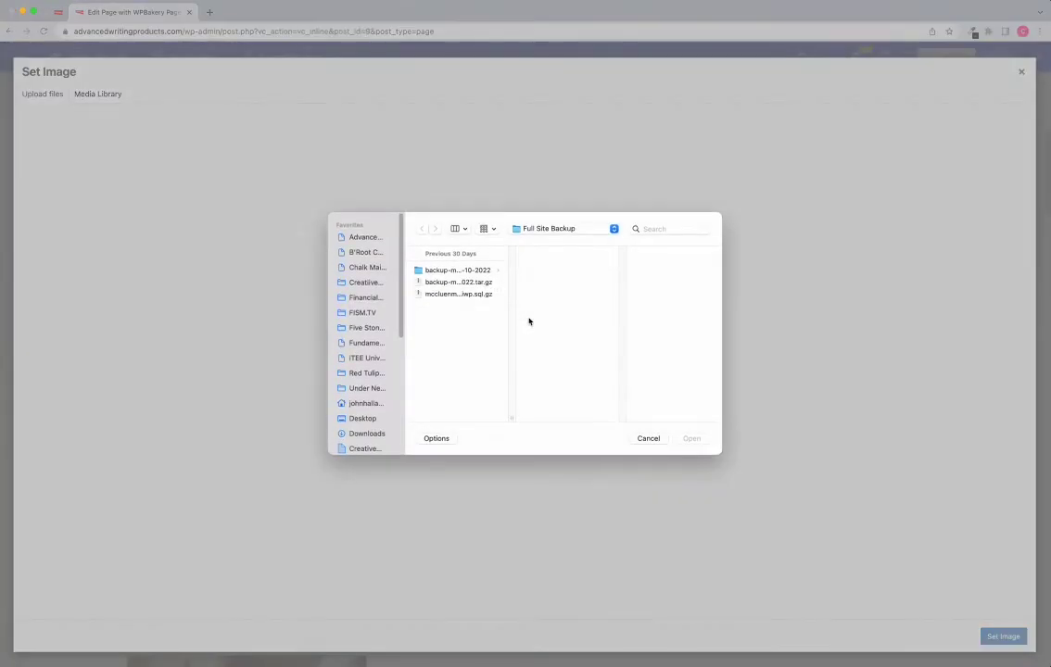
{"action": "left_click", "coordinate": [366, 252]}
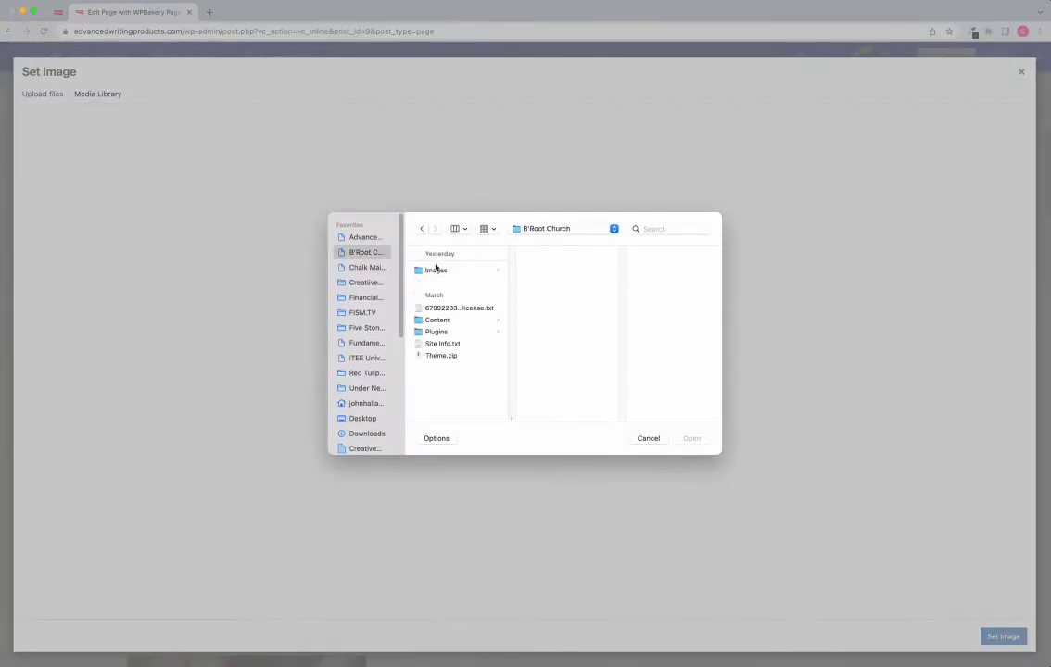
{"action": "left_click", "coordinate": [435, 269]}
{"action": "left_click", "coordinate": [547, 271]}
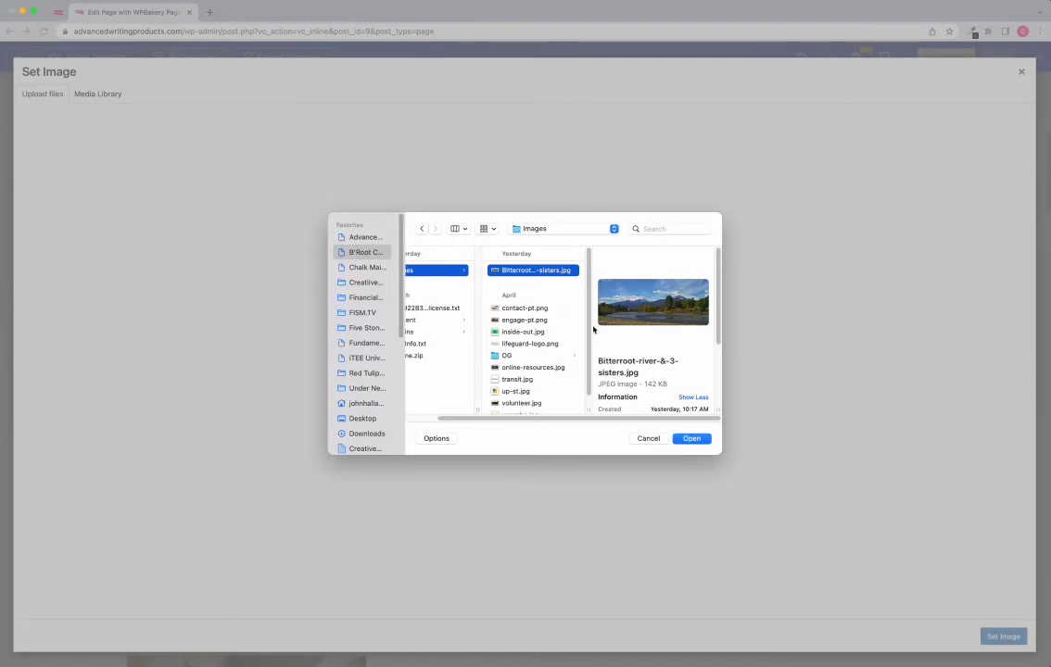
{"action": "left_click", "coordinate": [690, 437]}
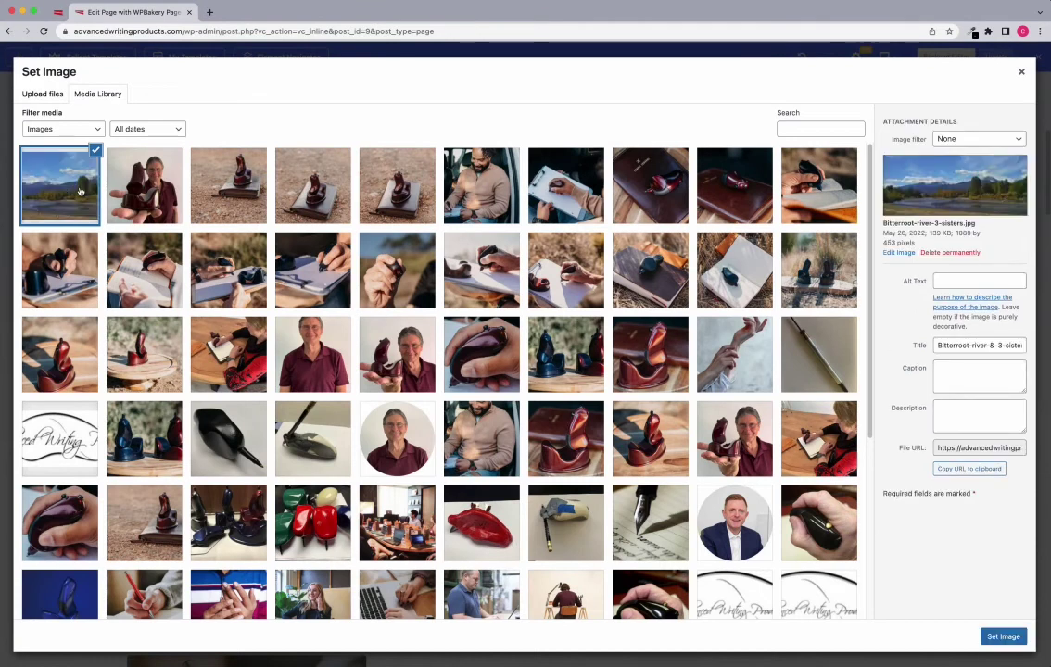
Permanently delete the uploaded Bitterroot-river-3-sisters.jpg from the media library
{"action": "left_click", "coordinate": [952, 254]}
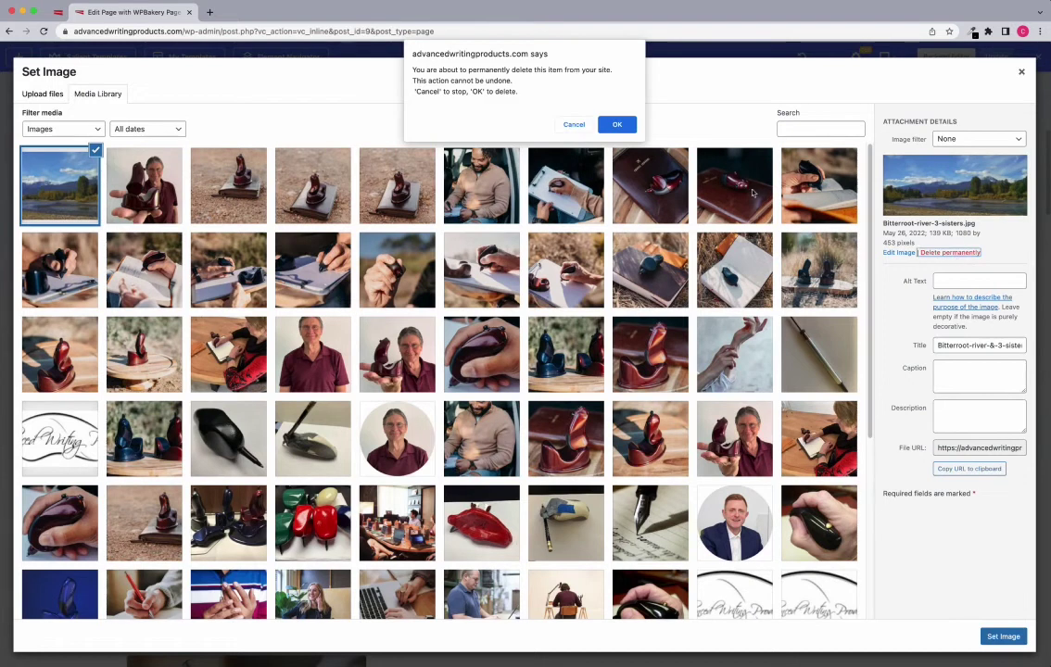
{"action": "left_click", "coordinate": [622, 127]}
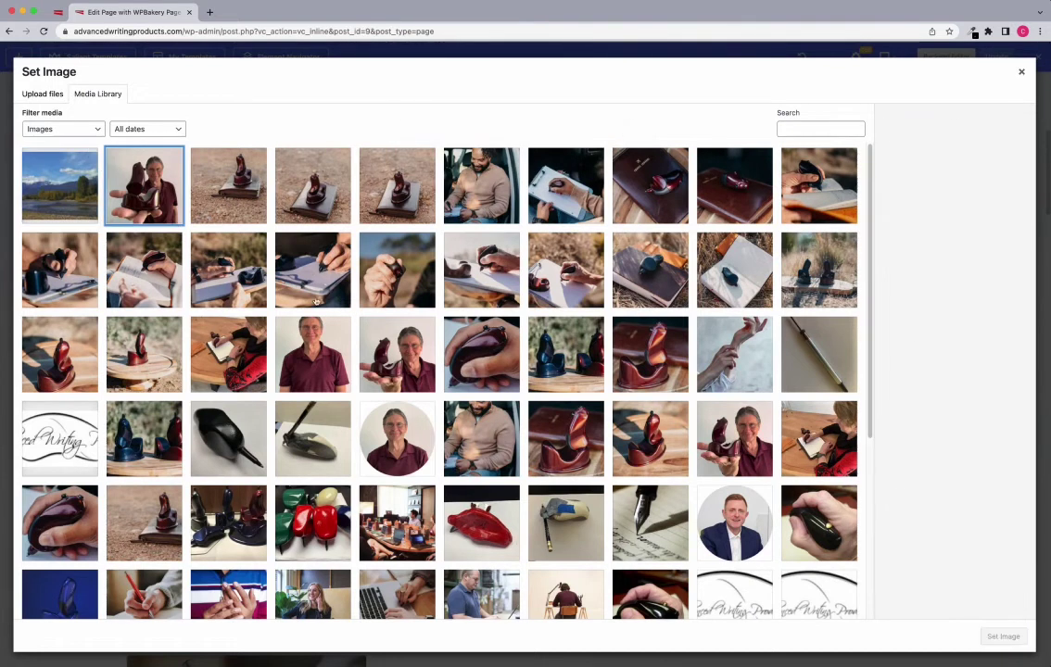
{"action": "left_click", "coordinate": [51, 155]}
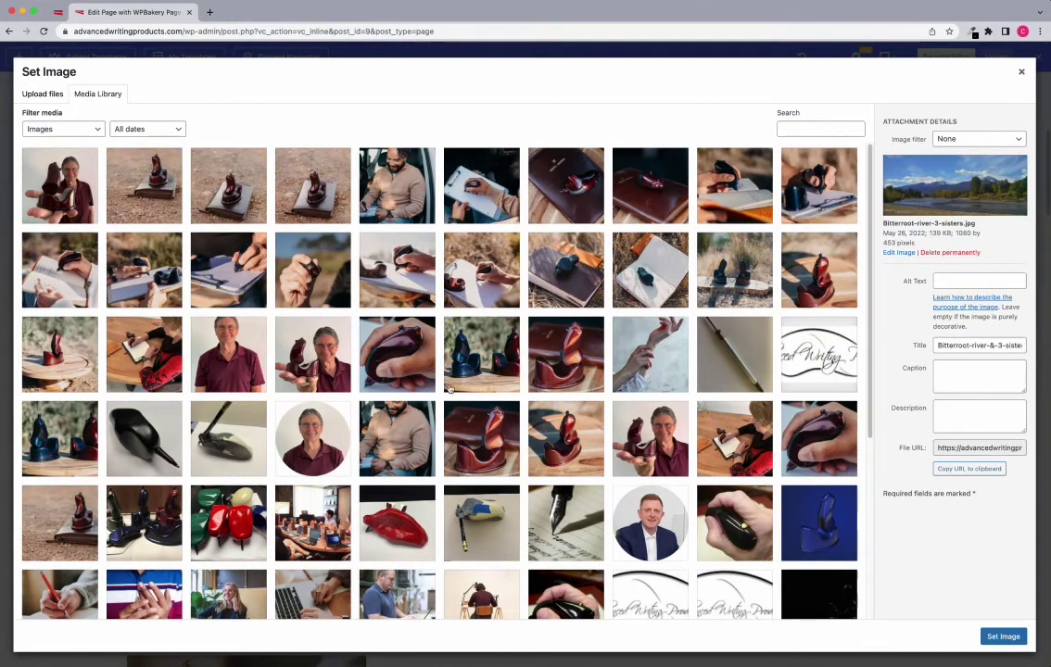
Set IMG_6369.jpg from the media library as the fancy box's background image
{"action": "scroll", "coordinate": [412, 425], "scroll_direction": "down", "scroll_amount": 1}
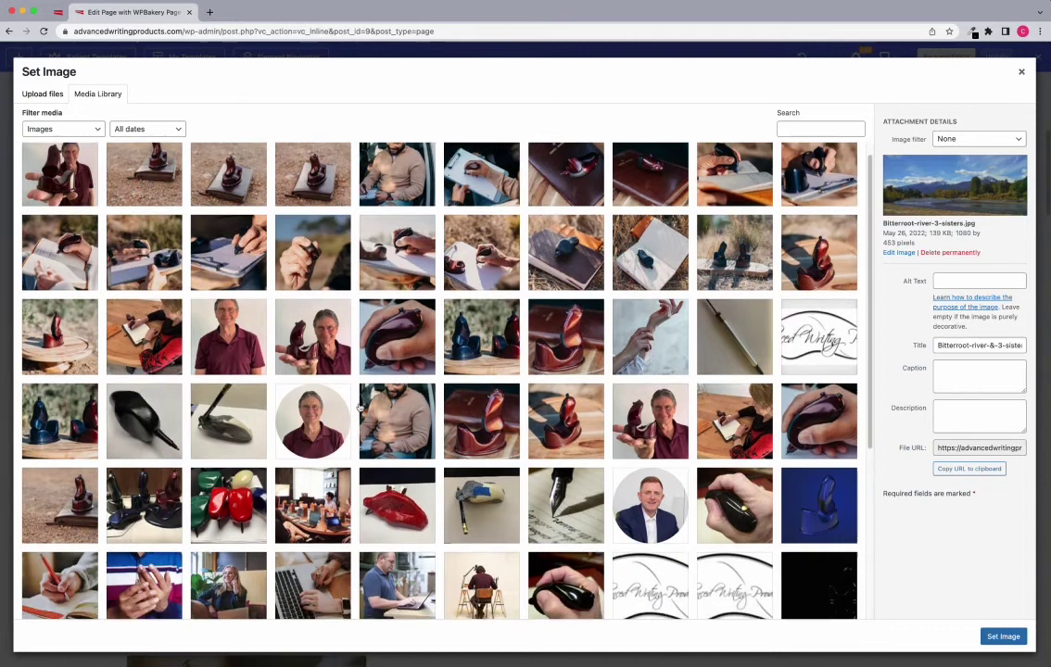
{"action": "scroll", "coordinate": [414, 452], "scroll_direction": "down", "scroll_amount": 1}
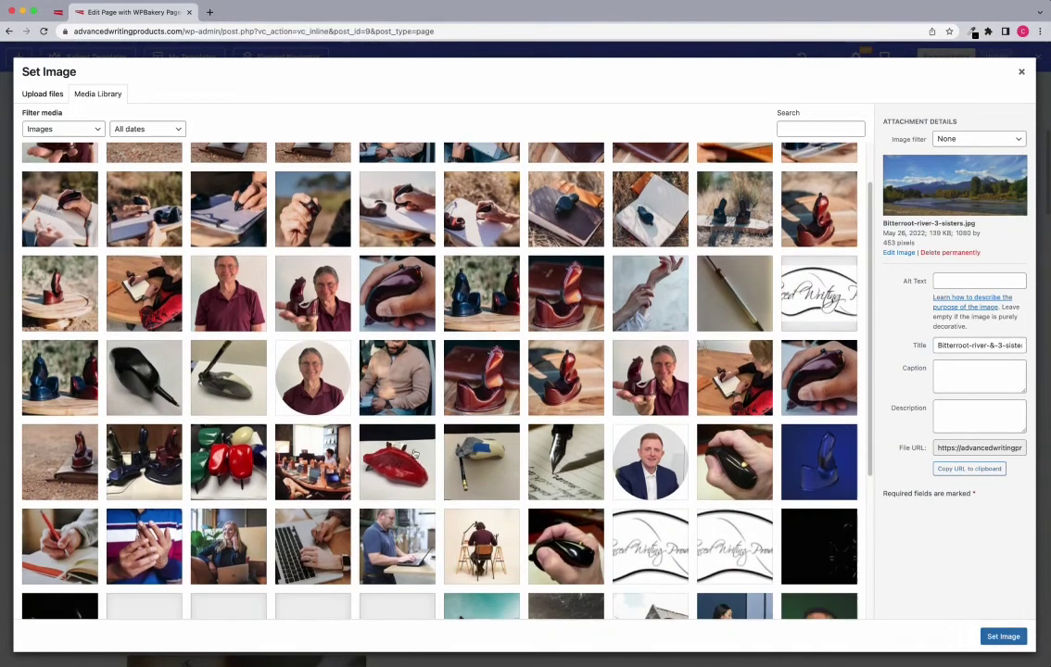
{"action": "left_click", "coordinate": [574, 553]}
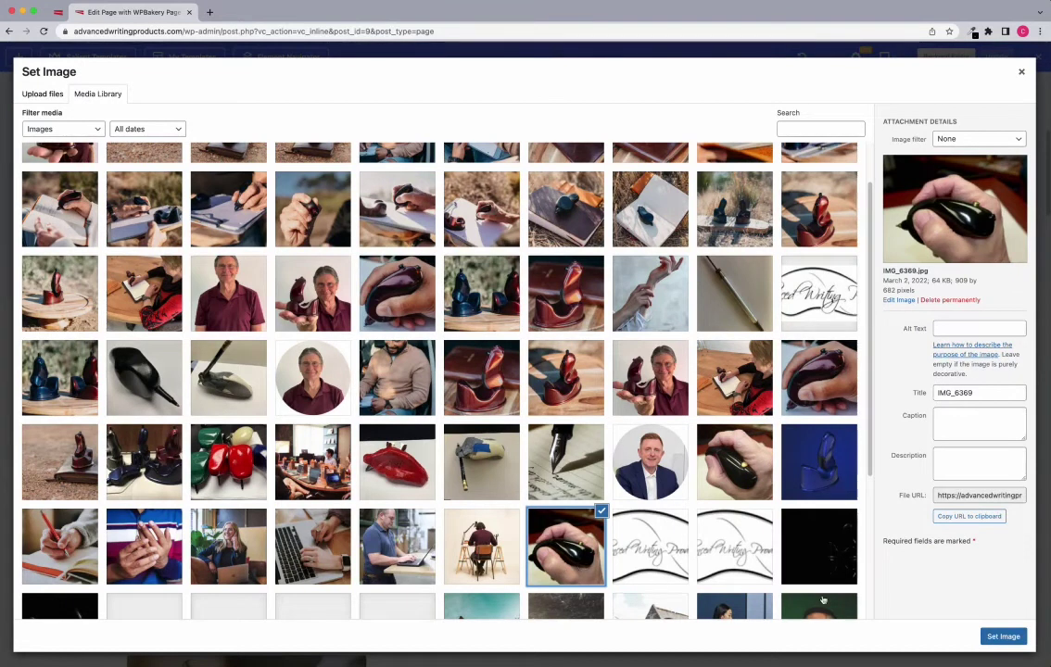
{"action": "left_click", "coordinate": [1003, 636]}
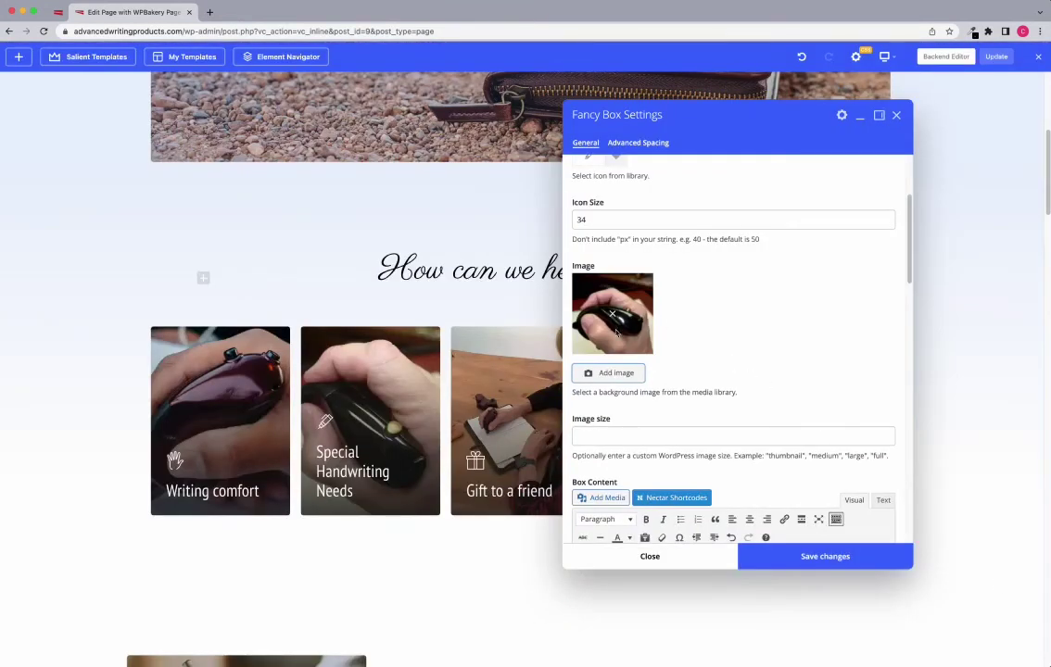
Examine the fancy box's image size, box content heading and hover content text
{"action": "scroll", "coordinate": [664, 272], "scroll_direction": "down", "scroll_amount": 2}
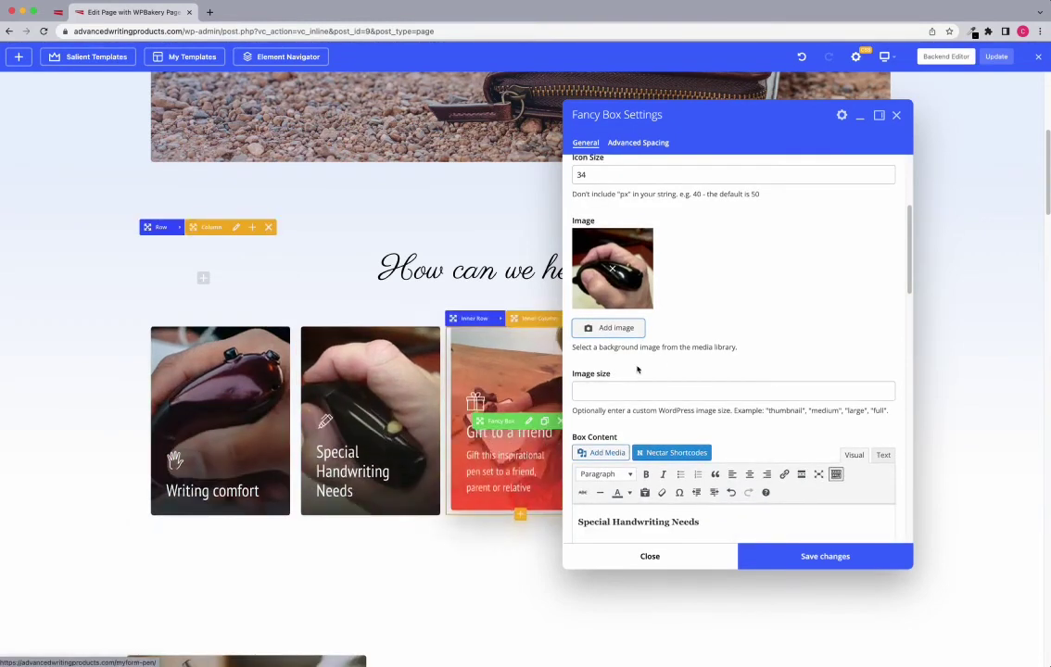
{"action": "scroll", "coordinate": [686, 362], "scroll_direction": "down", "scroll_amount": 1}
{"action": "scroll", "coordinate": [704, 352], "scroll_direction": "down", "scroll_amount": 5}
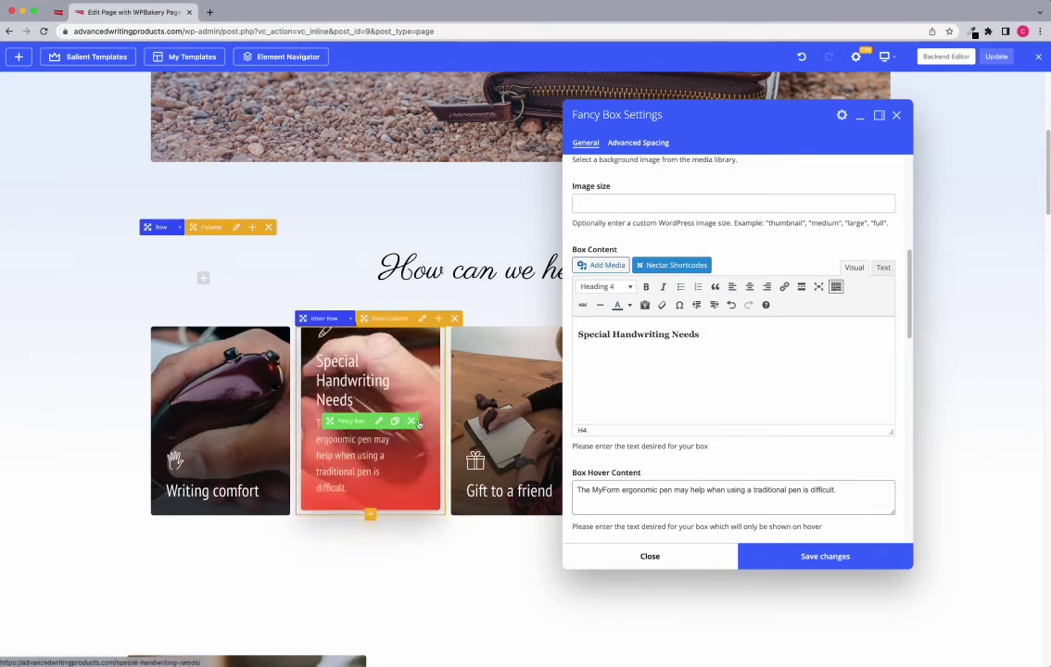
{"action": "left_click", "coordinate": [642, 349]}
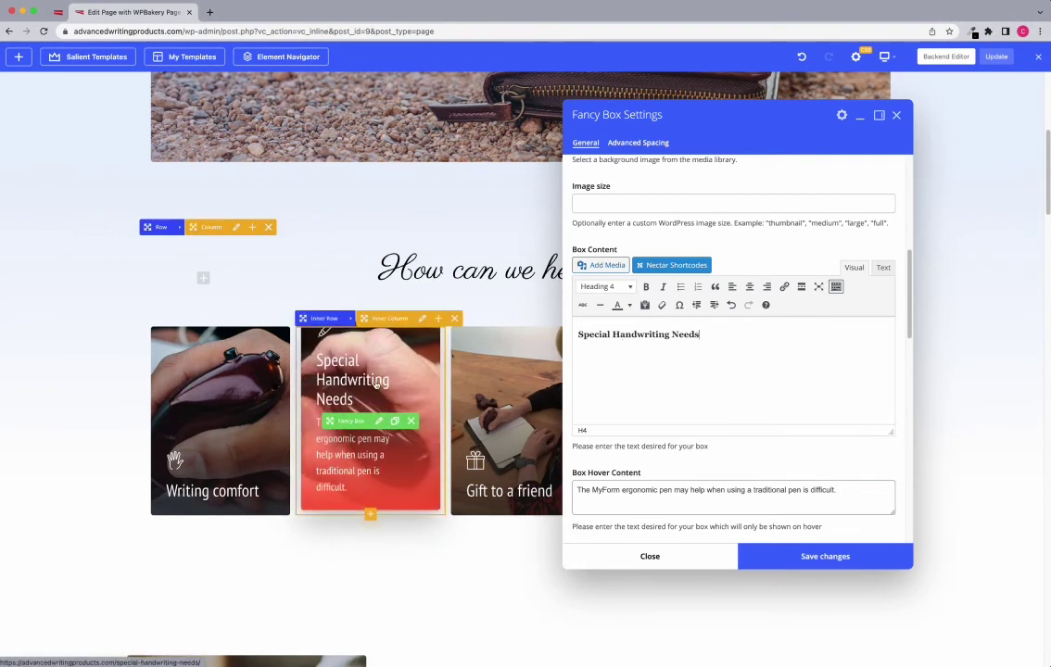
{"action": "scroll", "coordinate": [631, 387], "scroll_direction": "down", "scroll_amount": 2}
{"action": "left_click_drag", "start_coordinate": [574, 400], "coordinate": [619, 401]}
{"action": "left_click", "coordinate": [658, 417]}
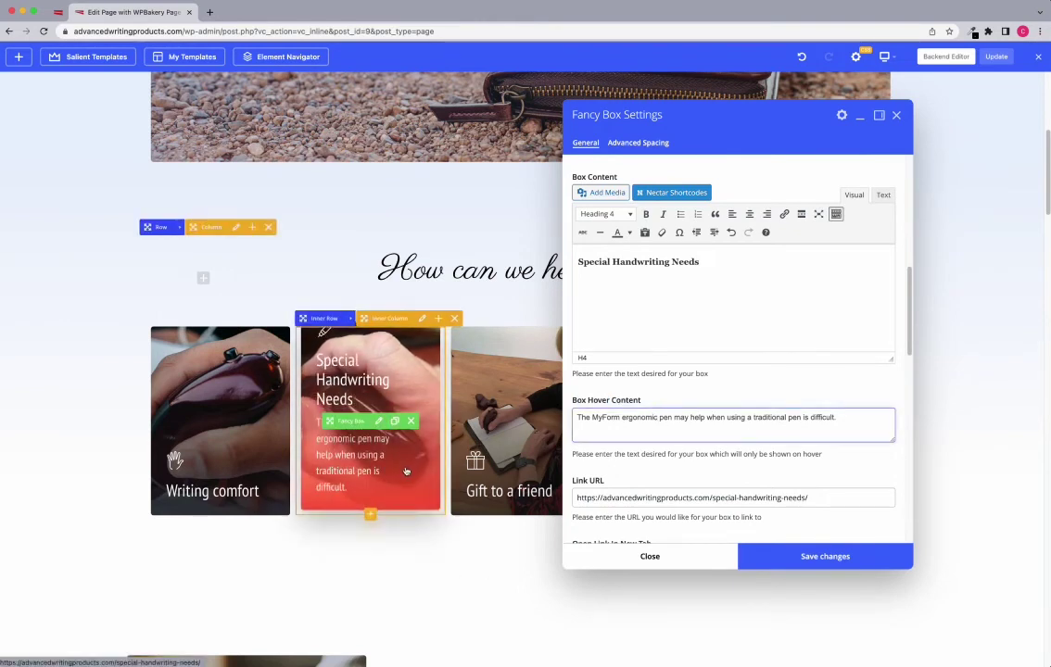
Check the fancy box's link URL and new-tab option without editing them, and save and close its settings
{"action": "scroll", "coordinate": [607, 473], "scroll_direction": "down", "scroll_amount": 2}
{"action": "scroll", "coordinate": [618, 435], "scroll_direction": "down", "scroll_amount": 1}
{"action": "left_click_drag", "start_coordinate": [602, 395], "coordinate": [817, 395]}
{"action": "left_click", "coordinate": [805, 397]}
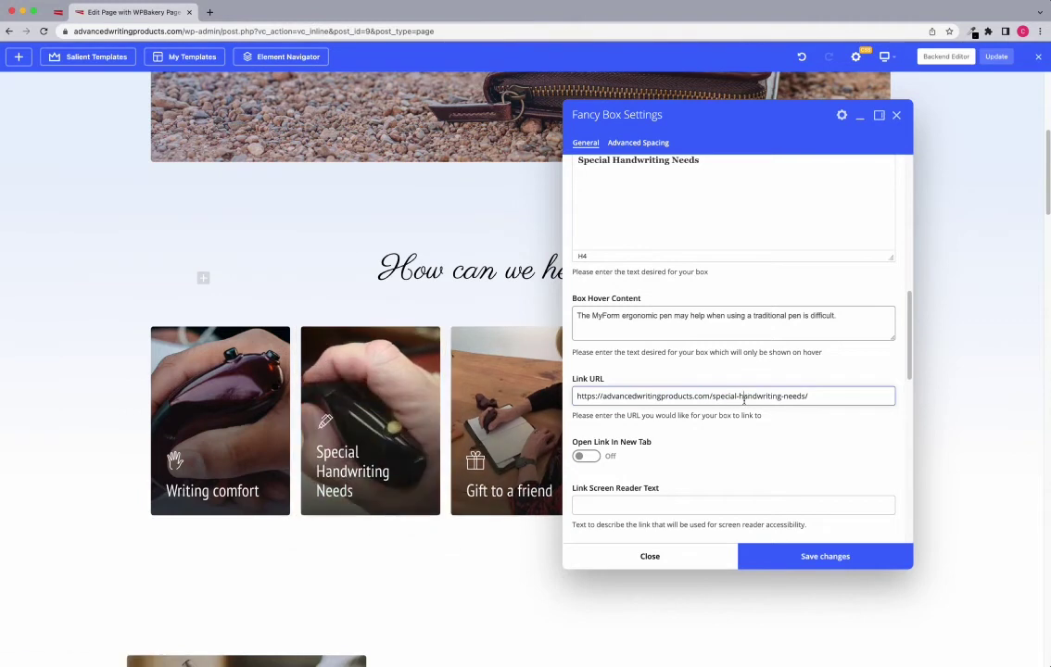
{"action": "left_click_drag", "start_coordinate": [711, 396], "coordinate": [760, 397]}
{"action": "left_click", "coordinate": [823, 400]}
{"action": "scroll", "coordinate": [793, 400], "scroll_direction": "down", "scroll_amount": 1}
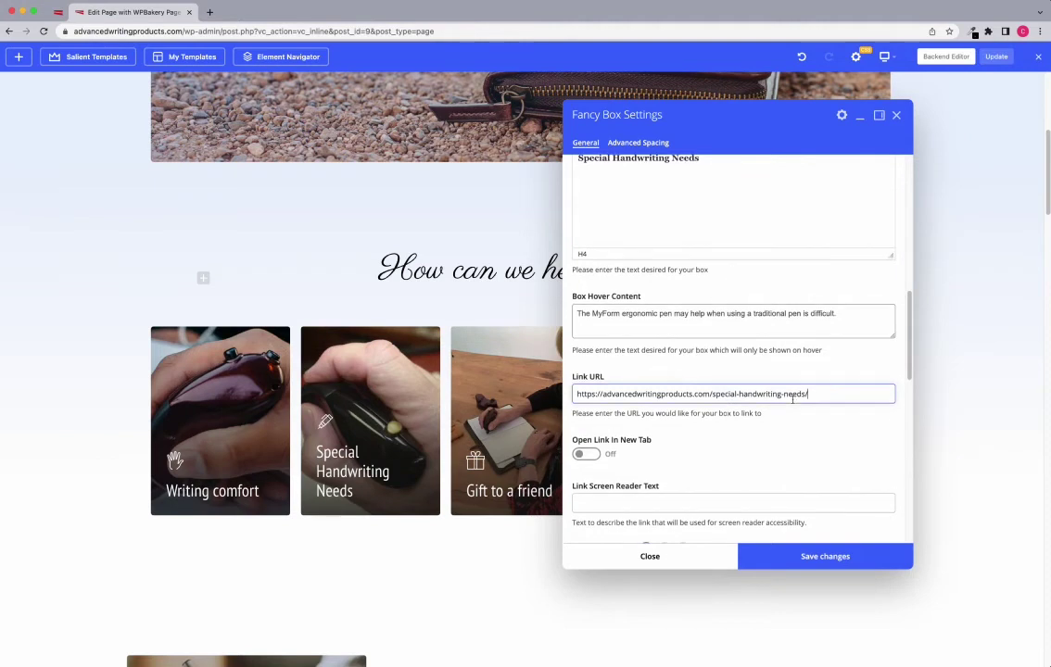
{"action": "left_click", "coordinate": [816, 556]}
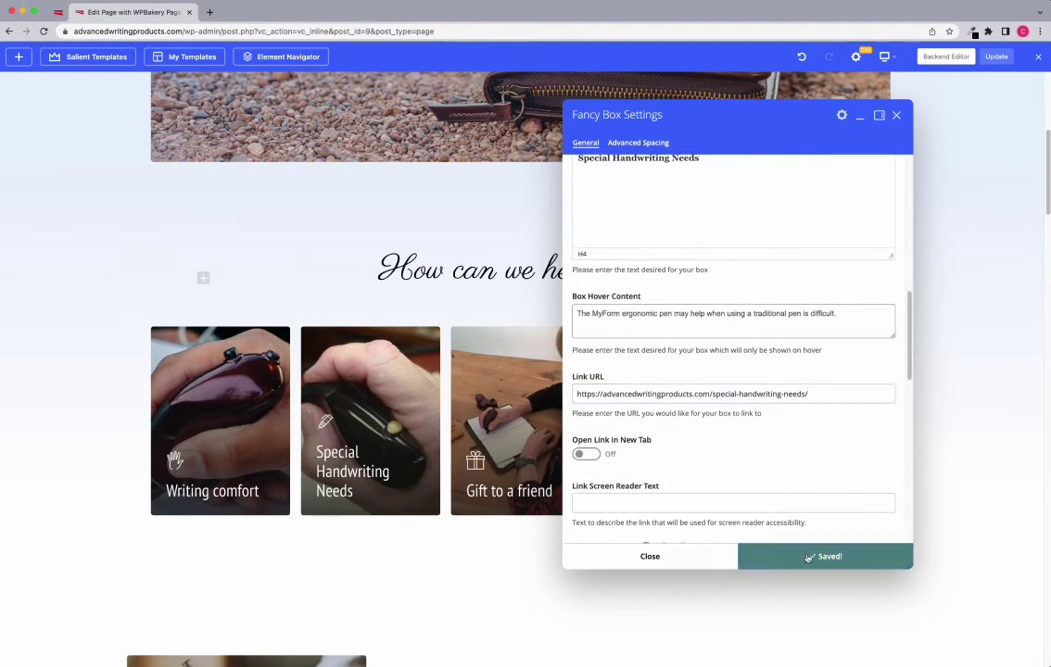
{"action": "left_click", "coordinate": [897, 115]}
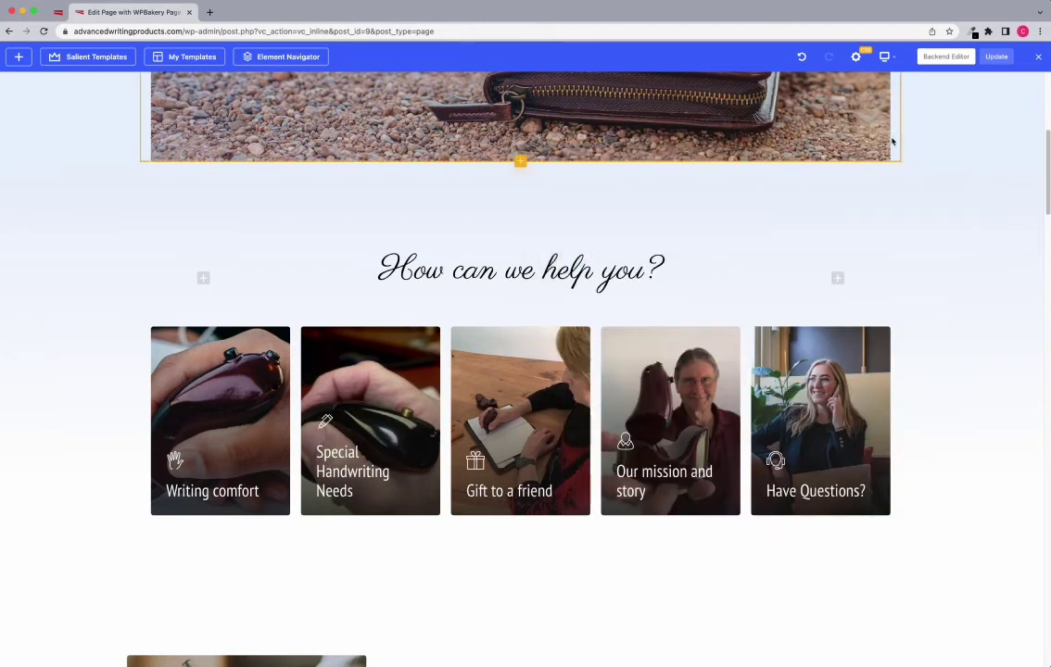
Look over the updated fancy boxes and the "Writing Problems Worth Solving" and "The AWP Solution" sections
{"action": "scroll", "coordinate": [500, 305], "scroll_direction": "down", "scroll_amount": 1}
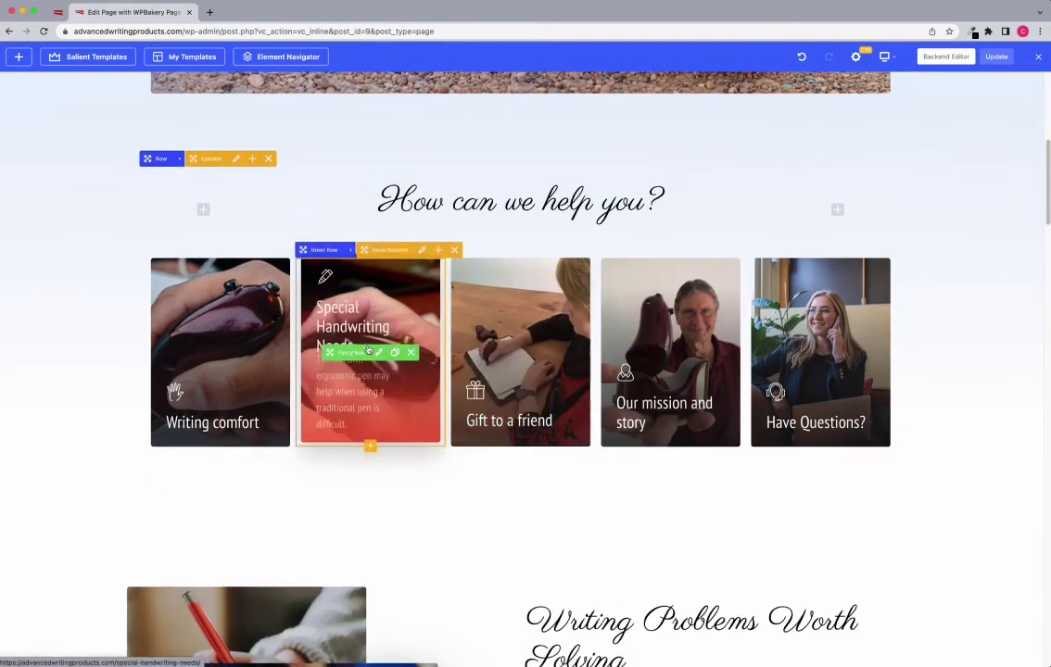
{"action": "scroll", "coordinate": [334, 306], "scroll_direction": "down", "scroll_amount": 3}
{"action": "scroll", "coordinate": [306, 340], "scroll_direction": "down", "scroll_amount": 5}
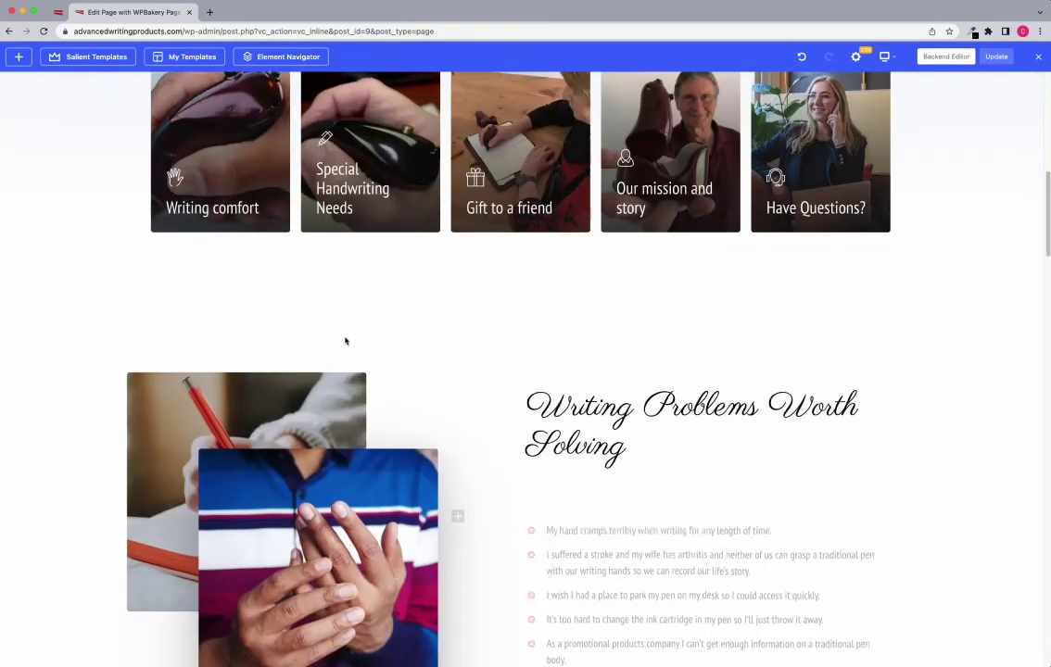
{"action": "scroll", "coordinate": [488, 328], "scroll_direction": "up", "scroll_amount": 5}
{"action": "scroll", "coordinate": [585, 390], "scroll_direction": "down", "scroll_amount": 7}
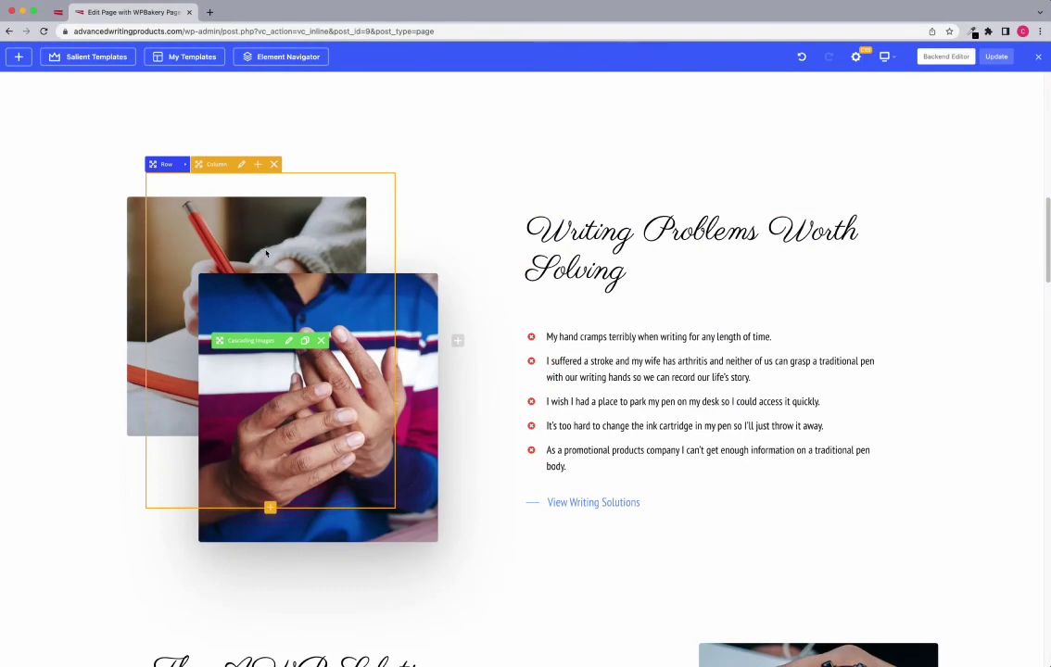
{"action": "scroll", "coordinate": [266, 252], "scroll_direction": "down", "scroll_amount": 7}
{"action": "scroll", "coordinate": [531, 300], "scroll_direction": "up", "scroll_amount": 2}
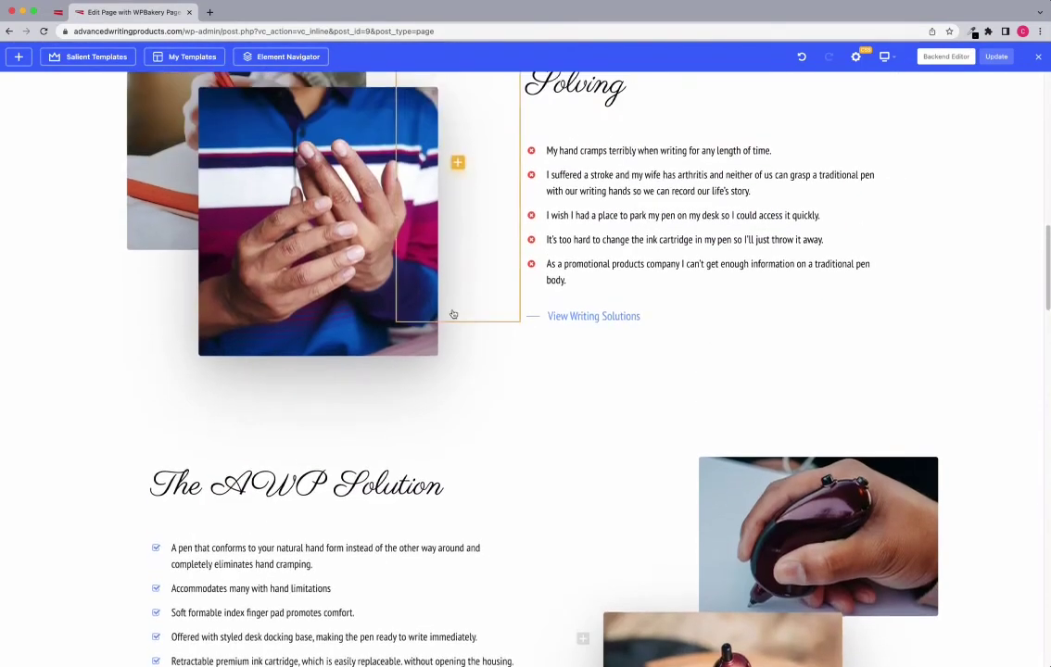
{"action": "scroll", "coordinate": [454, 314], "scroll_direction": "up", "scroll_amount": 4}
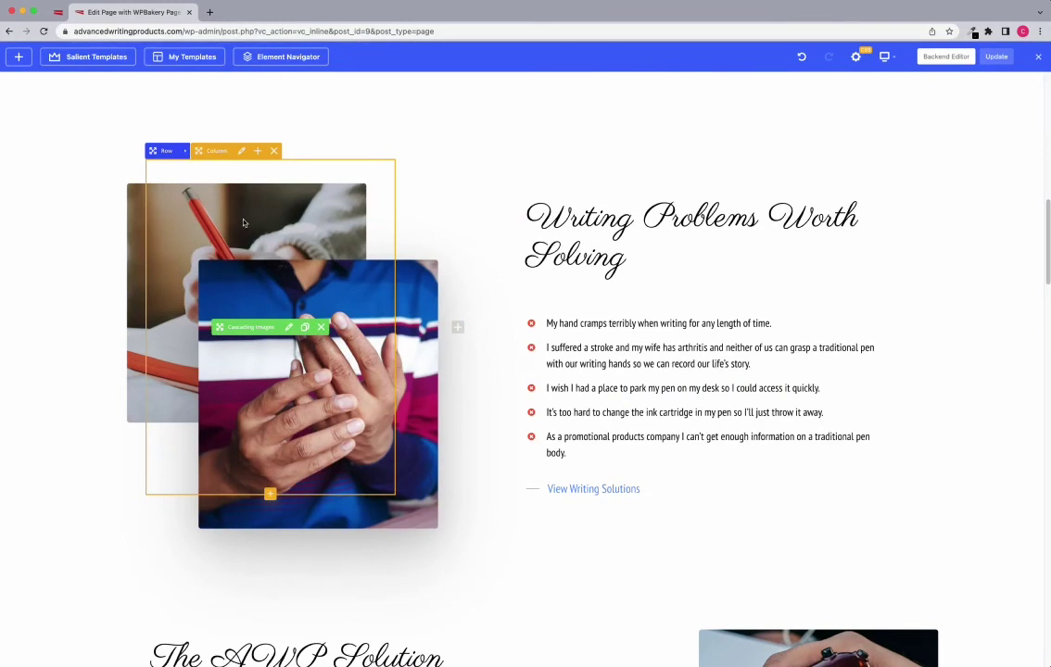
Replace the first layer's image in the cascading images with magnet-me-315vPGsAFUk-unsplash.jpg from the media library and save
{"action": "left_click", "coordinate": [289, 331]}
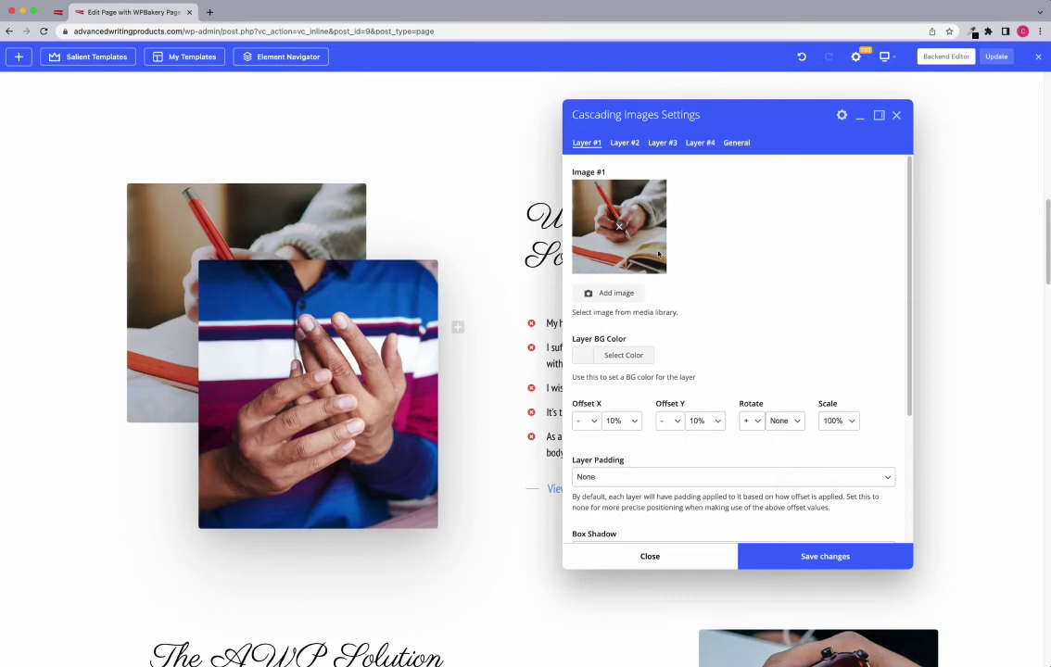
{"action": "left_click", "coordinate": [612, 296]}
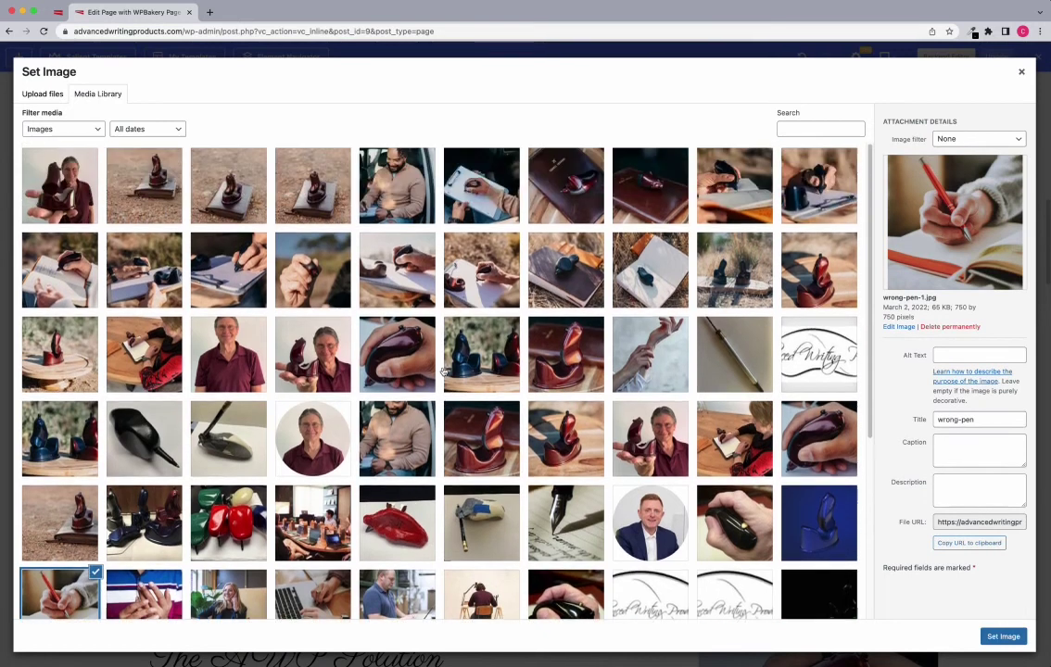
{"action": "scroll", "coordinate": [443, 371], "scroll_direction": "down", "scroll_amount": 3}
{"action": "scroll", "coordinate": [443, 372], "scroll_direction": "down", "scroll_amount": 2}
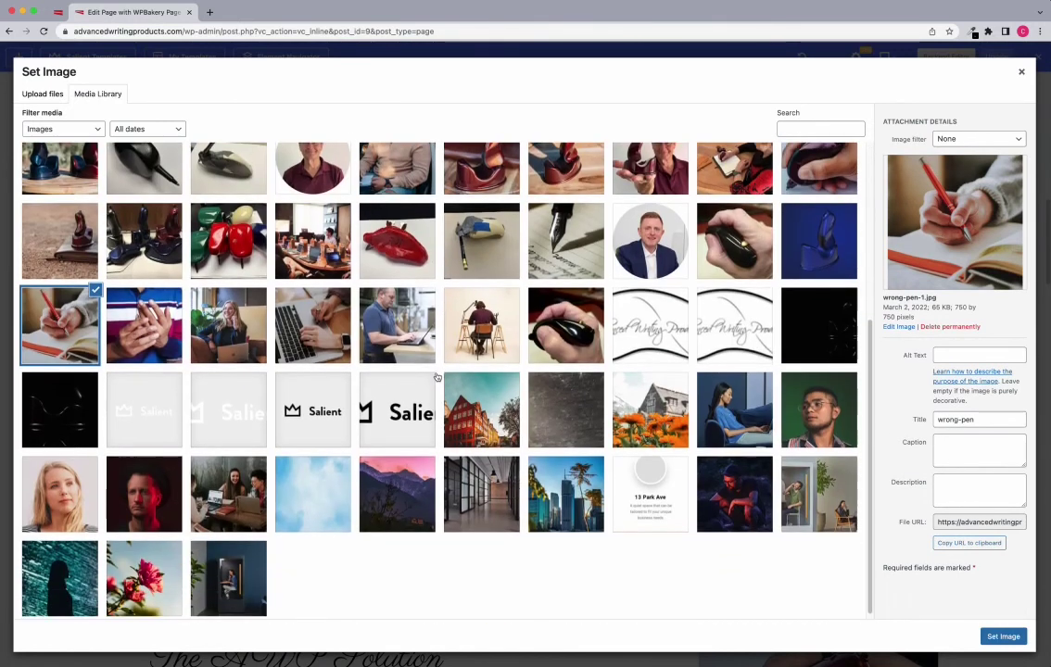
{"action": "left_click", "coordinate": [140, 329]}
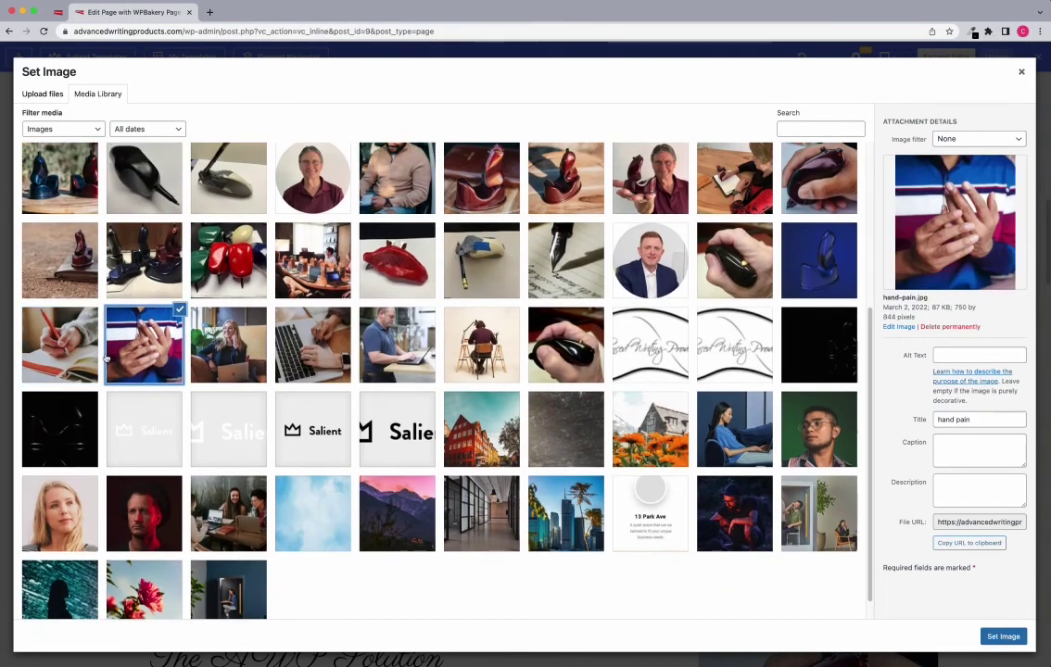
{"action": "left_click", "coordinate": [232, 357]}
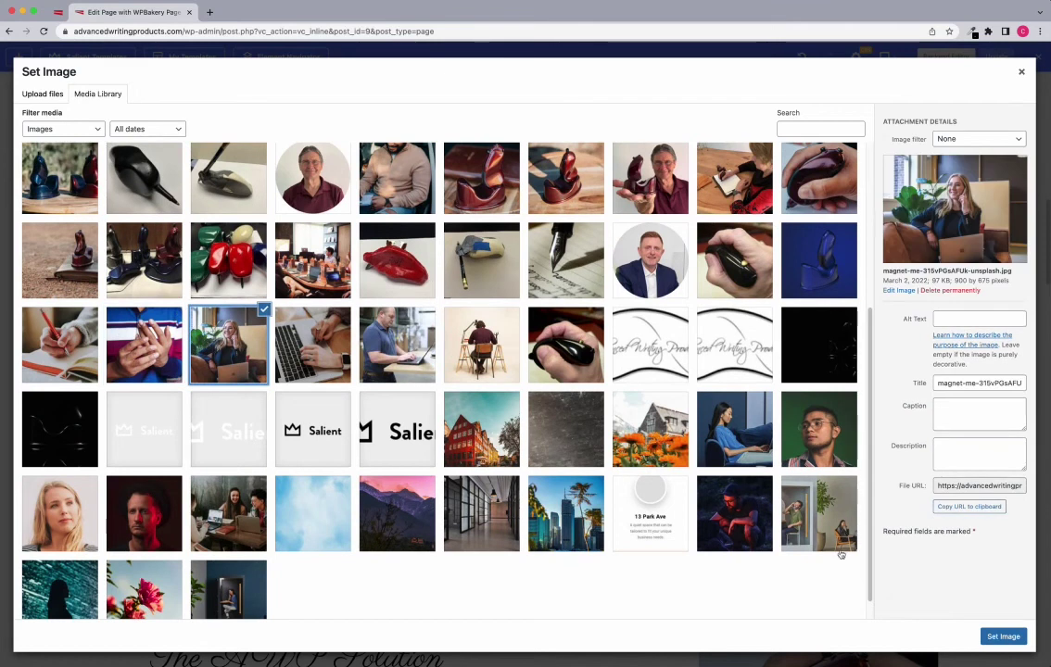
{"action": "left_click", "coordinate": [999, 638]}
{"action": "left_click", "coordinate": [1002, 638]}
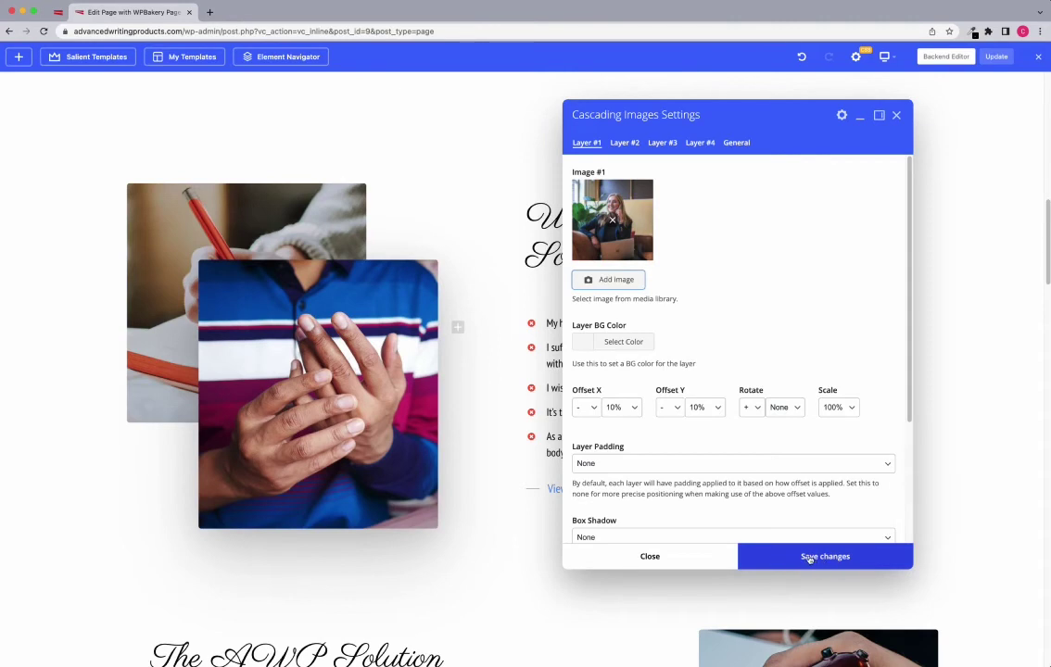
{"action": "left_click", "coordinate": [809, 558]}
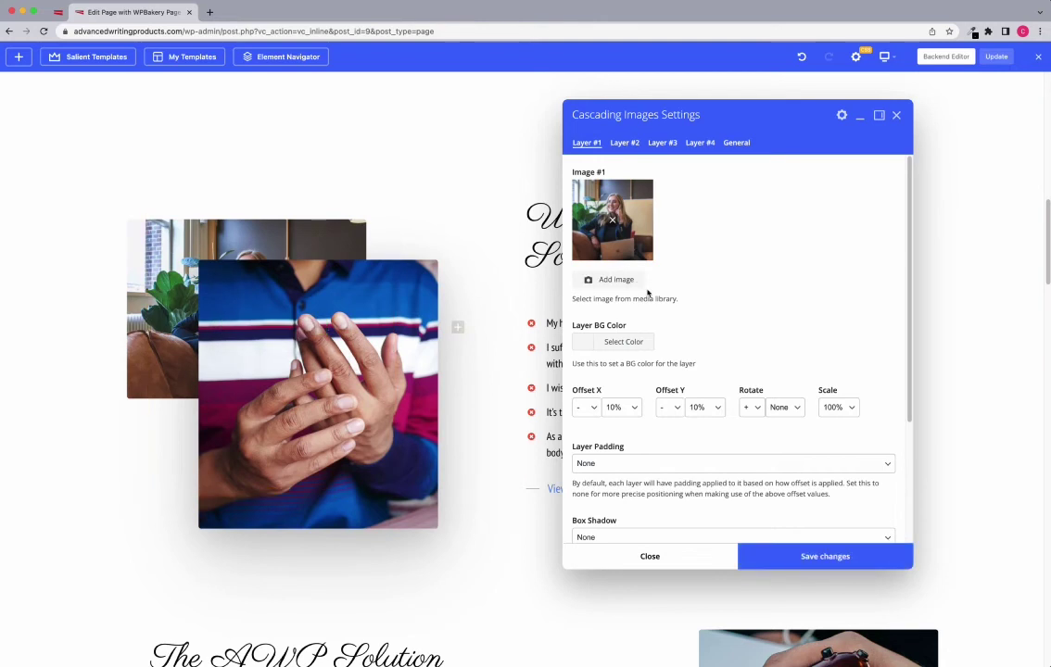
Set the first layer's image back to wrong-pen-1.jpg, save, and check Layer #2 before closing the cascading images settings
{"action": "left_click", "coordinate": [613, 279]}
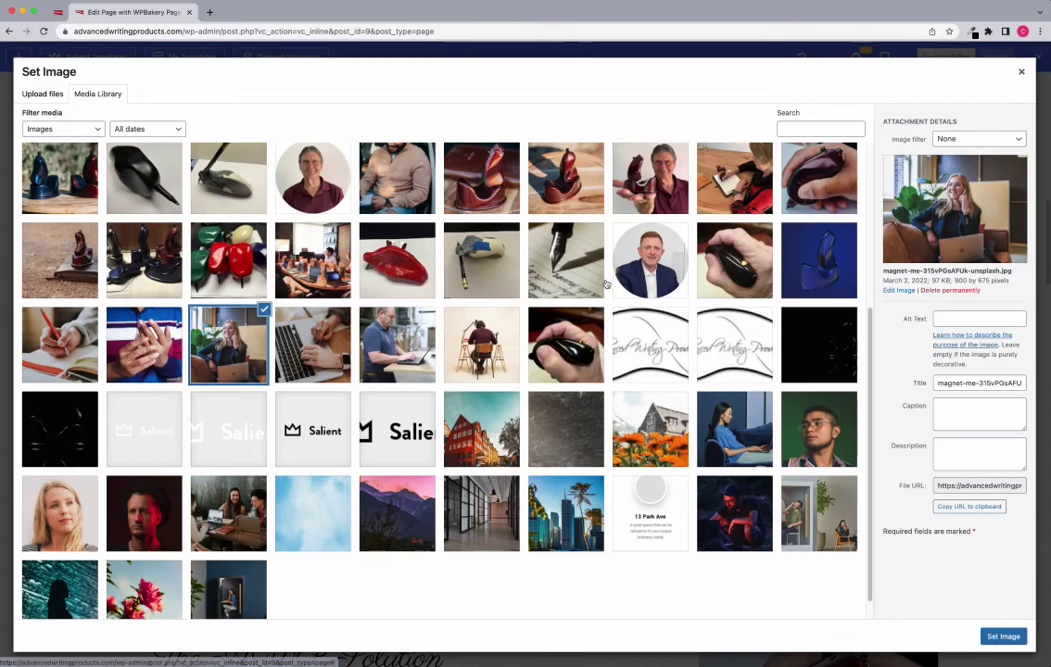
{"action": "scroll", "coordinate": [315, 399], "scroll_direction": "down", "scroll_amount": 1}
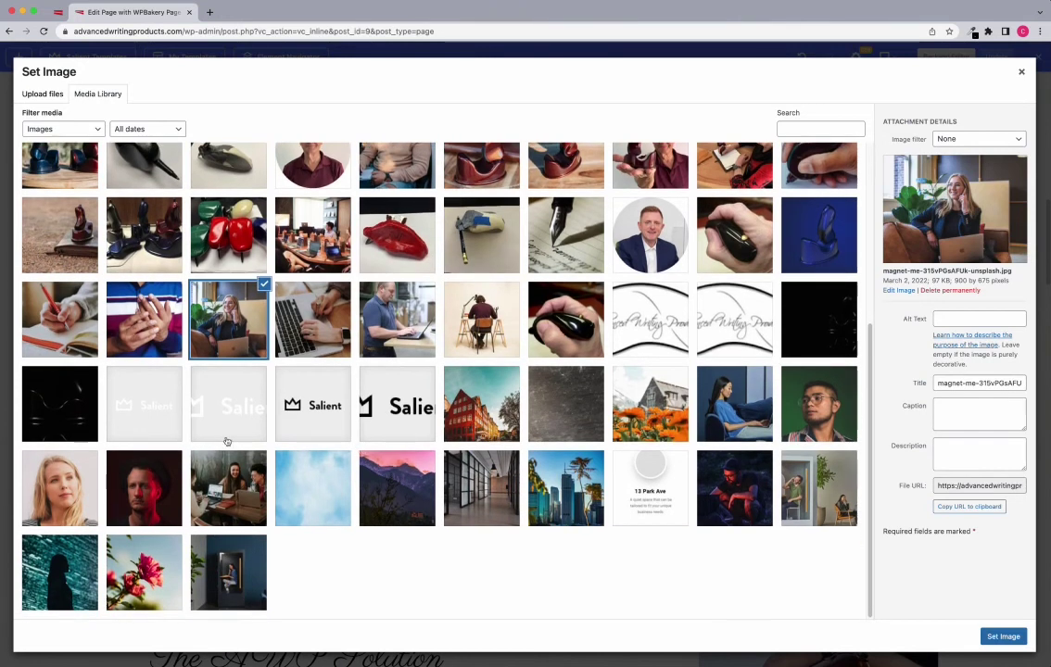
{"action": "left_click", "coordinate": [58, 332]}
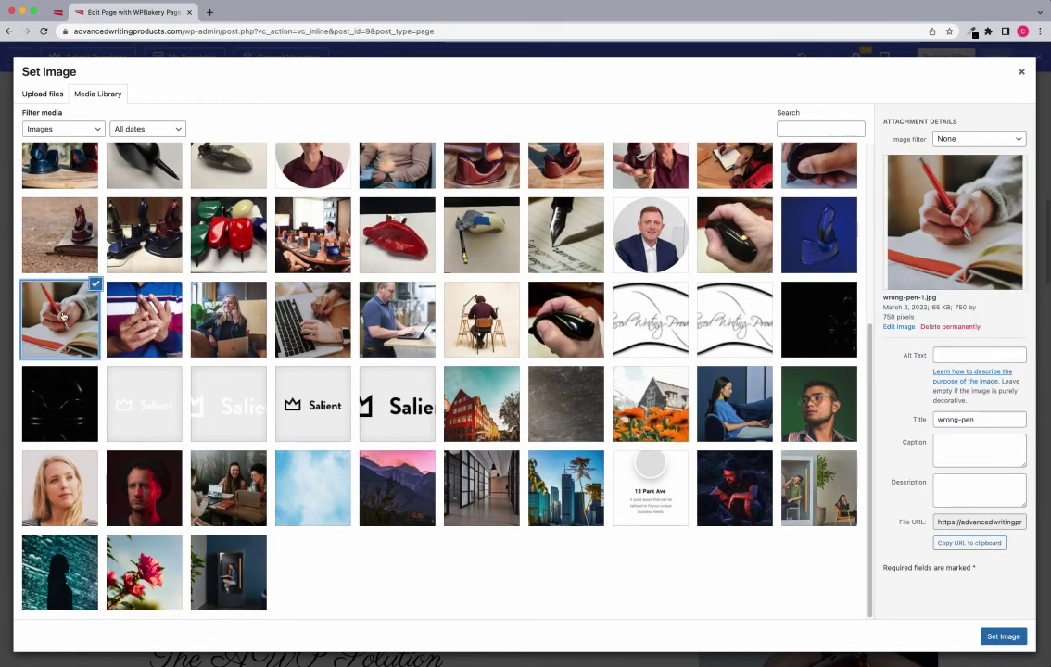
{"action": "left_click", "coordinate": [1001, 638]}
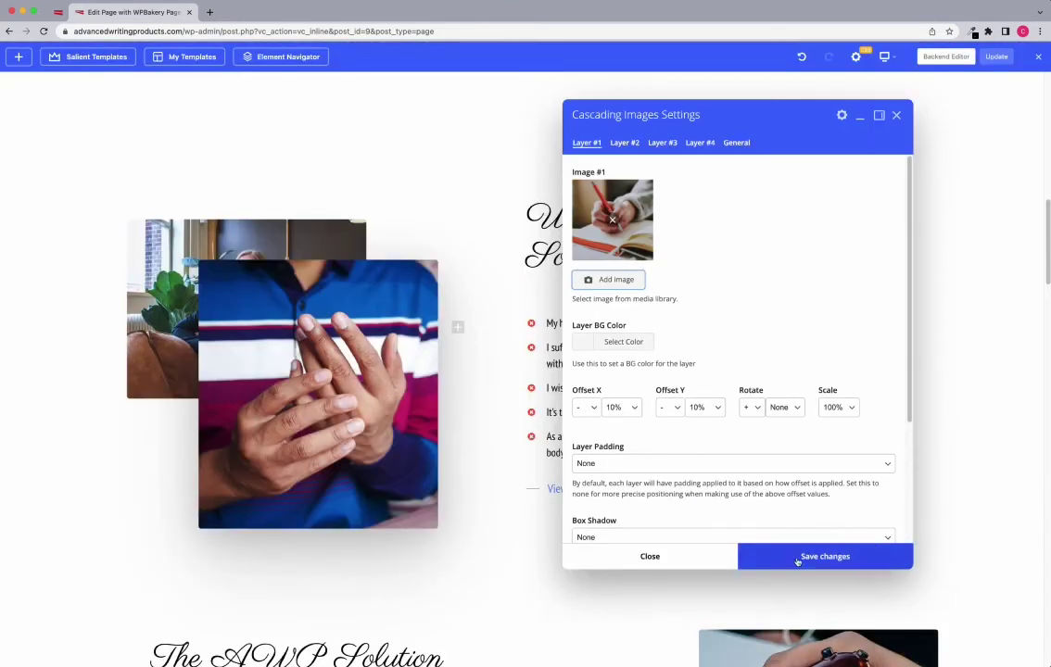
{"action": "left_click", "coordinate": [801, 560]}
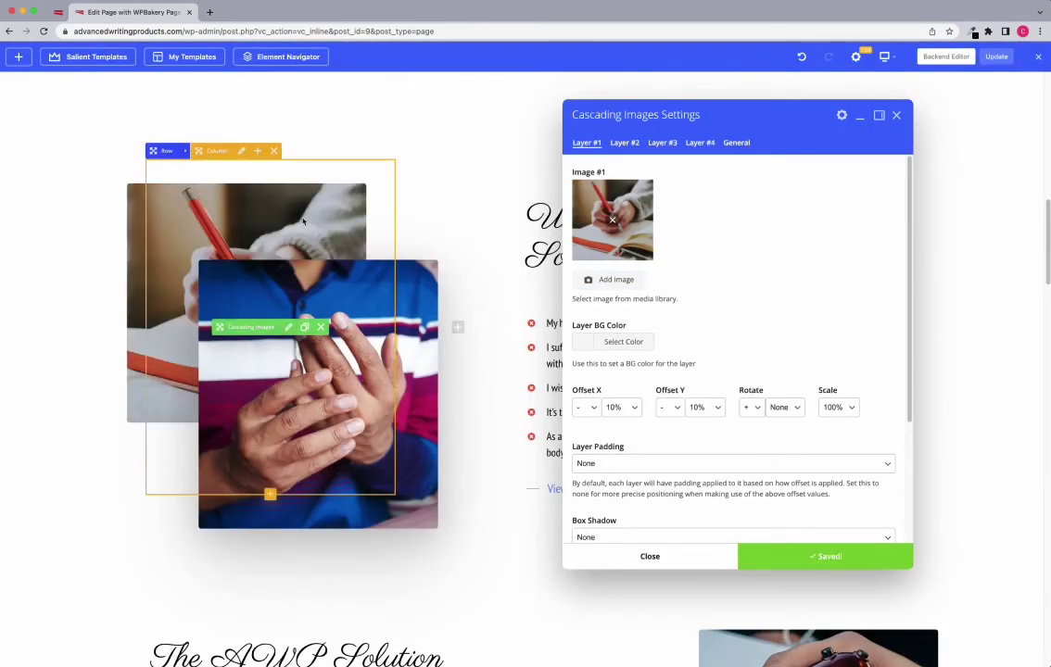
{"action": "left_click", "coordinate": [624, 144]}
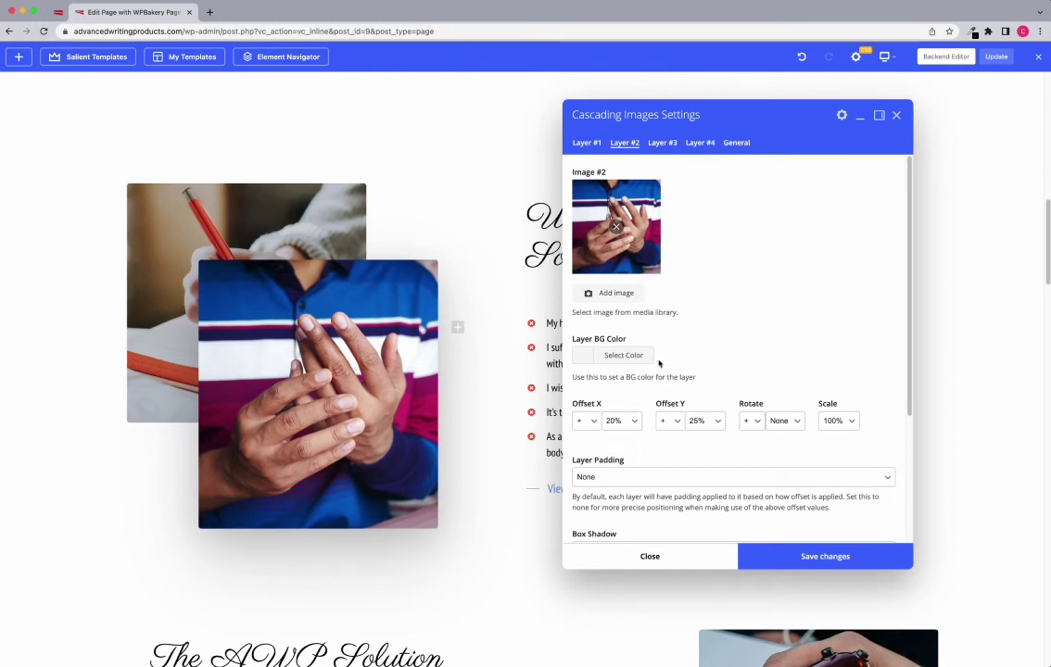
{"action": "left_click", "coordinate": [639, 557]}
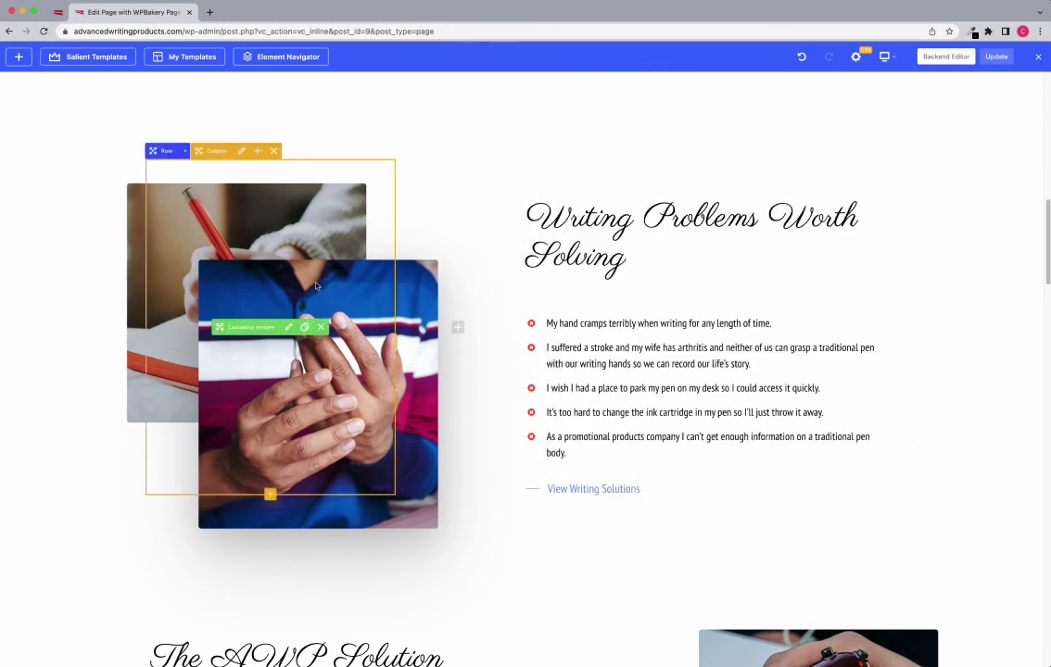
Check the text setting of the "Writing Problems Worth Solving" heading and close its settings without editing
{"action": "scroll", "coordinate": [292, 311], "scroll_direction": "down", "scroll_amount": 5}
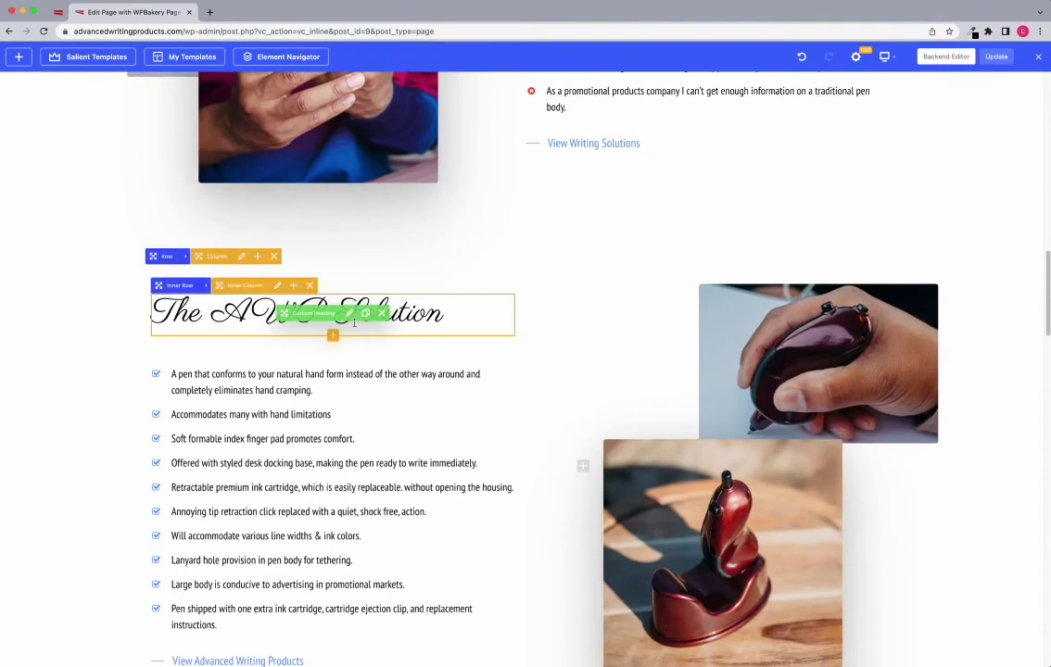
{"action": "scroll", "coordinate": [801, 384], "scroll_direction": "up", "scroll_amount": 3}
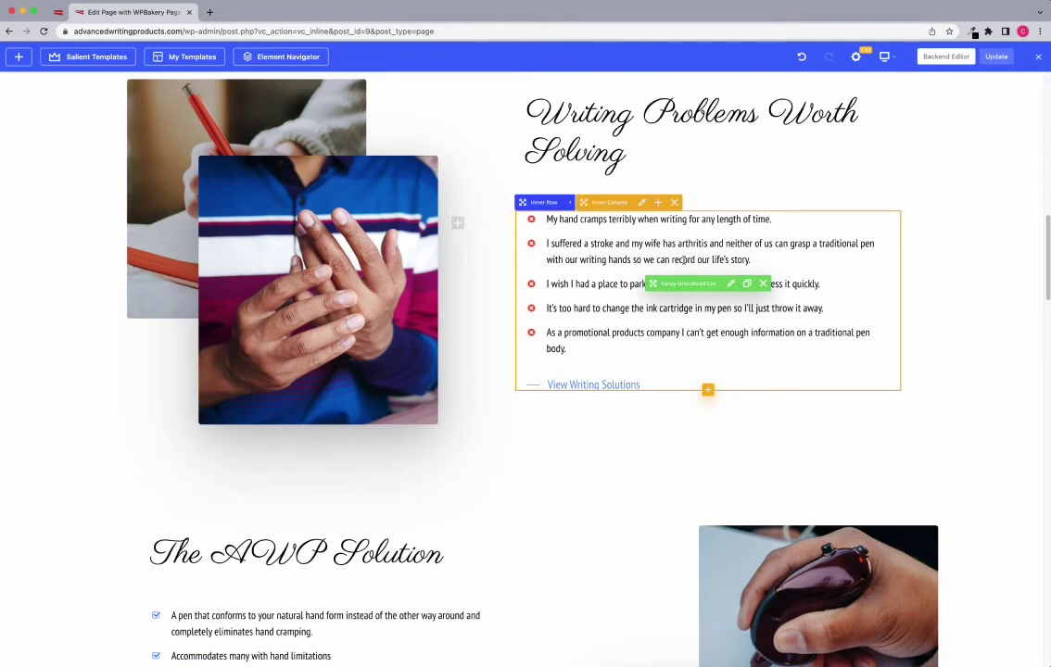
{"action": "scroll", "coordinate": [660, 274], "scroll_direction": "up", "scroll_amount": 1}
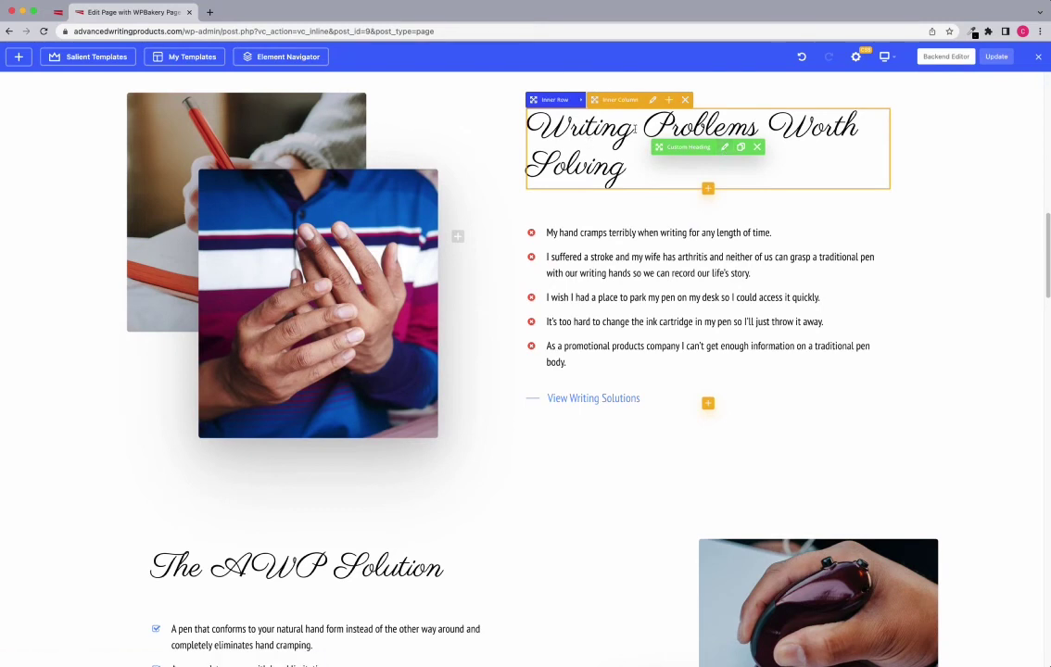
{"action": "left_click", "coordinate": [726, 147]}
{"action": "left_click", "coordinate": [711, 255]}
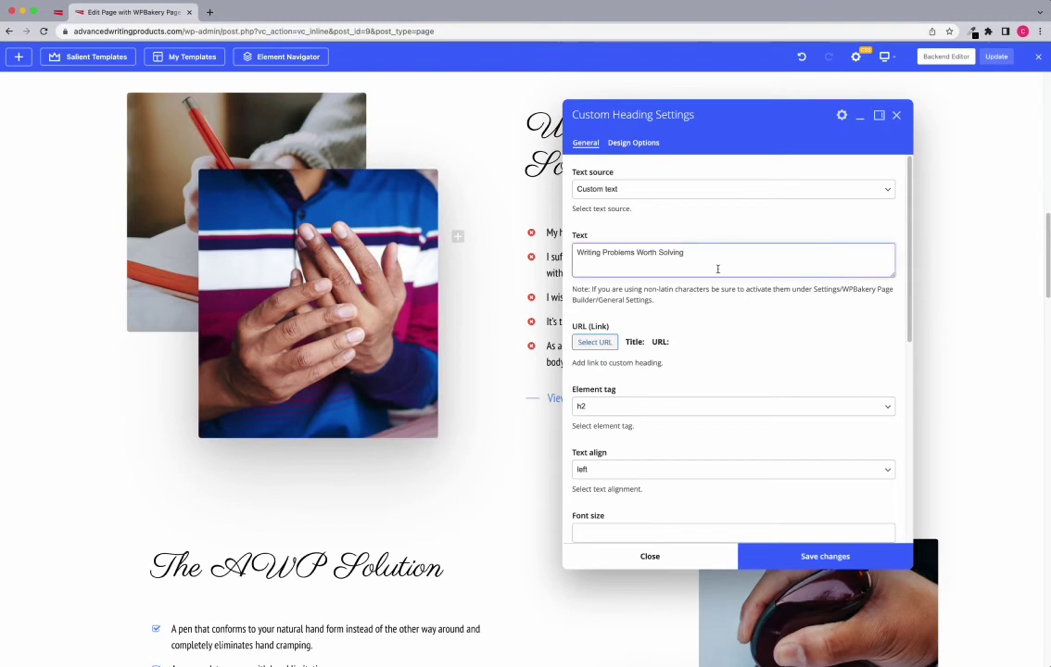
{"action": "left_click", "coordinate": [642, 556]}
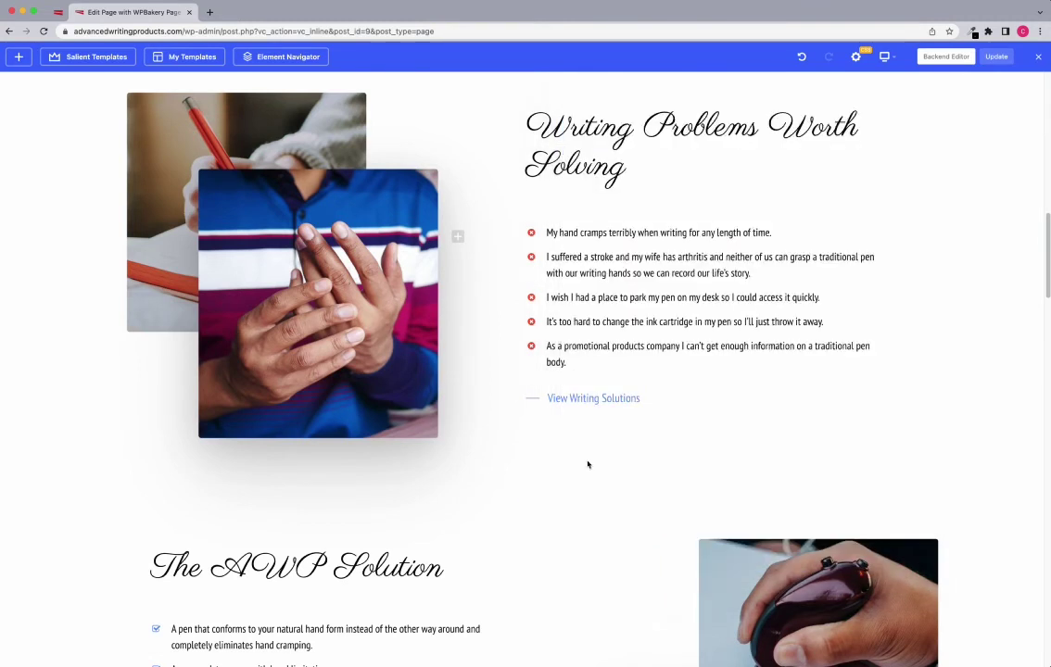
Look over the remaining home page sections, from "The AWP Solution" and testimonials through "Mission Statement" to the "Interested?" form
{"action": "scroll", "coordinate": [514, 421], "scroll_direction": "down", "scroll_amount": 5}
{"action": "scroll", "coordinate": [443, 397], "scroll_direction": "down", "scroll_amount": 4}
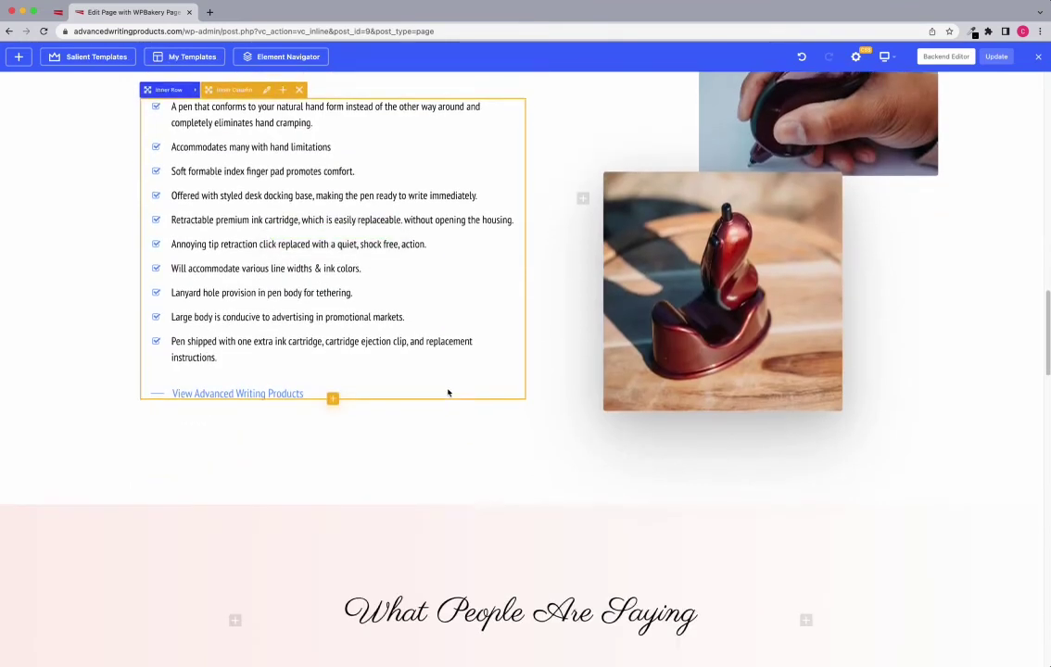
{"action": "scroll", "coordinate": [464, 364], "scroll_direction": "down", "scroll_amount": 1}
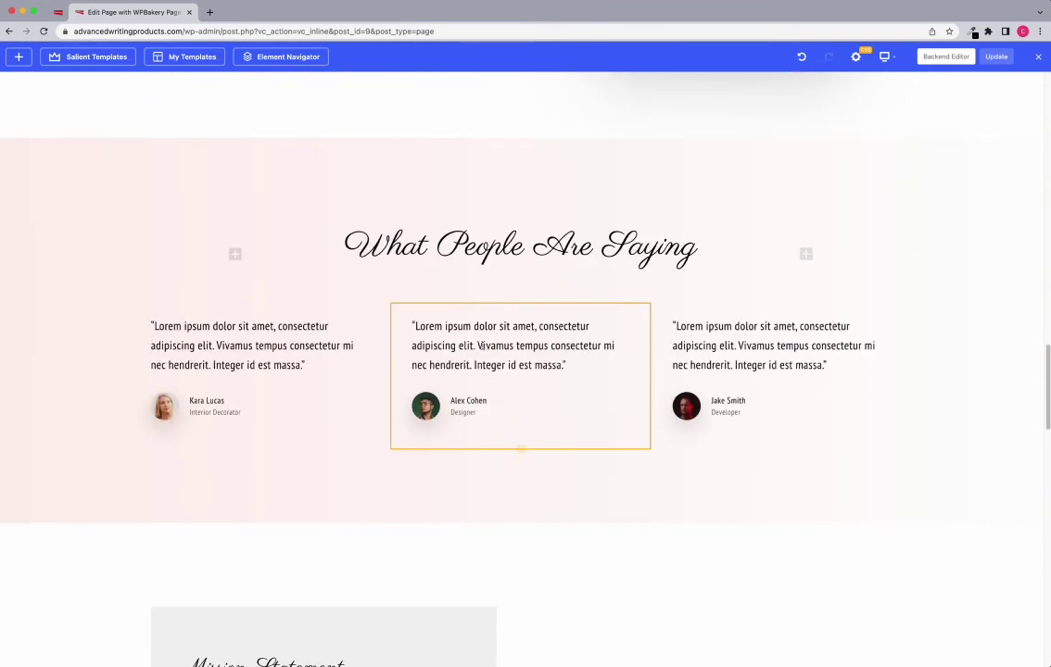
{"action": "scroll", "coordinate": [482, 346], "scroll_direction": "down", "scroll_amount": 3}
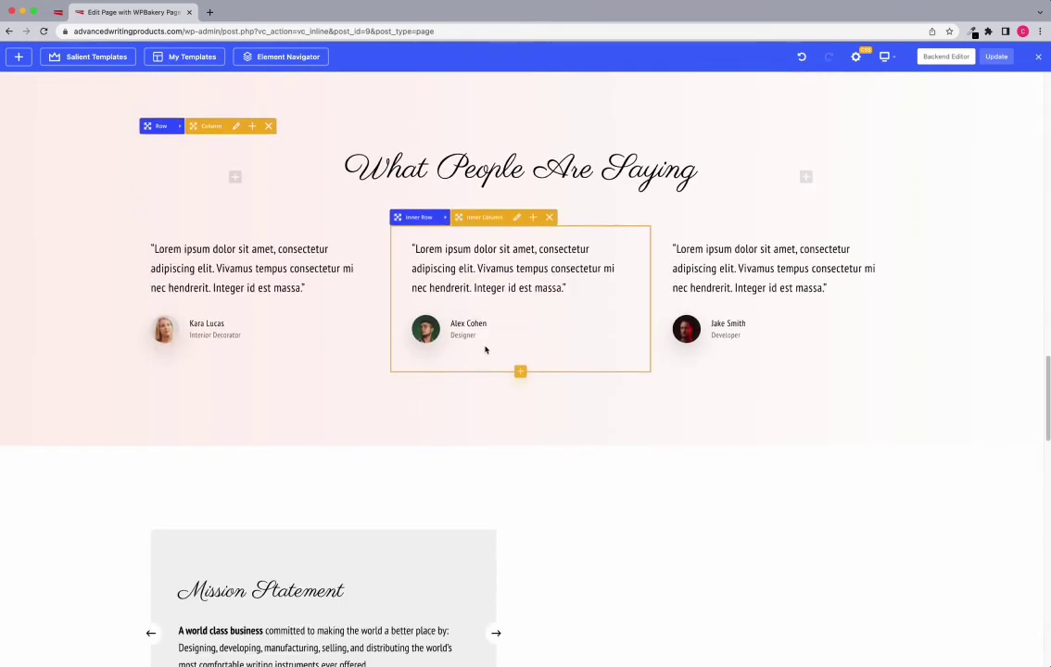
{"action": "scroll", "coordinate": [485, 350], "scroll_direction": "down", "scroll_amount": 1}
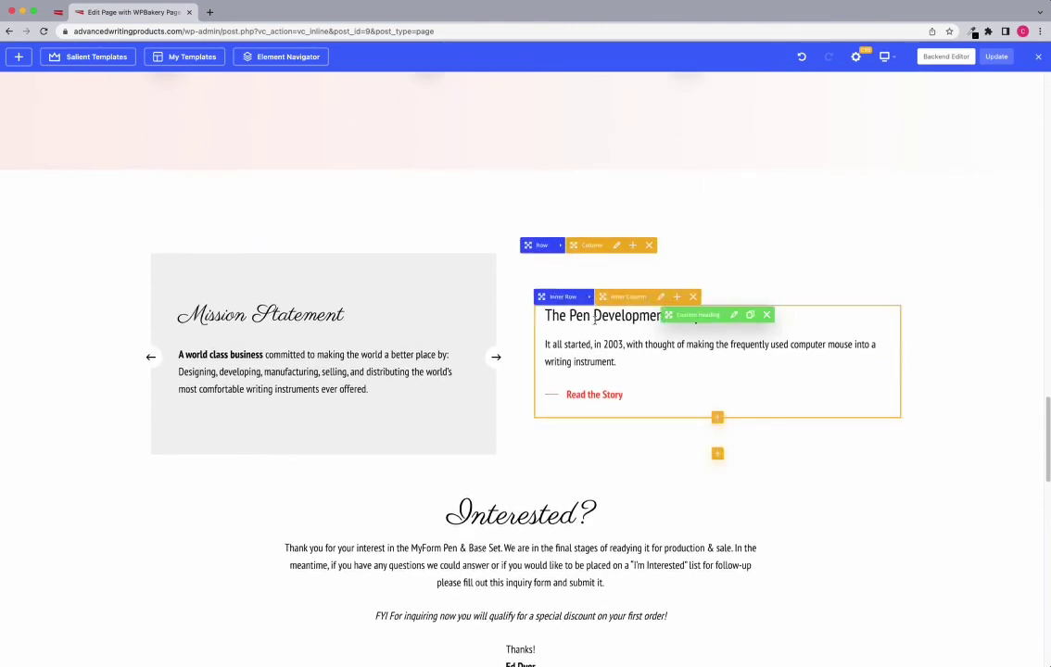
{"action": "scroll", "coordinate": [595, 320], "scroll_direction": "down", "scroll_amount": 1}
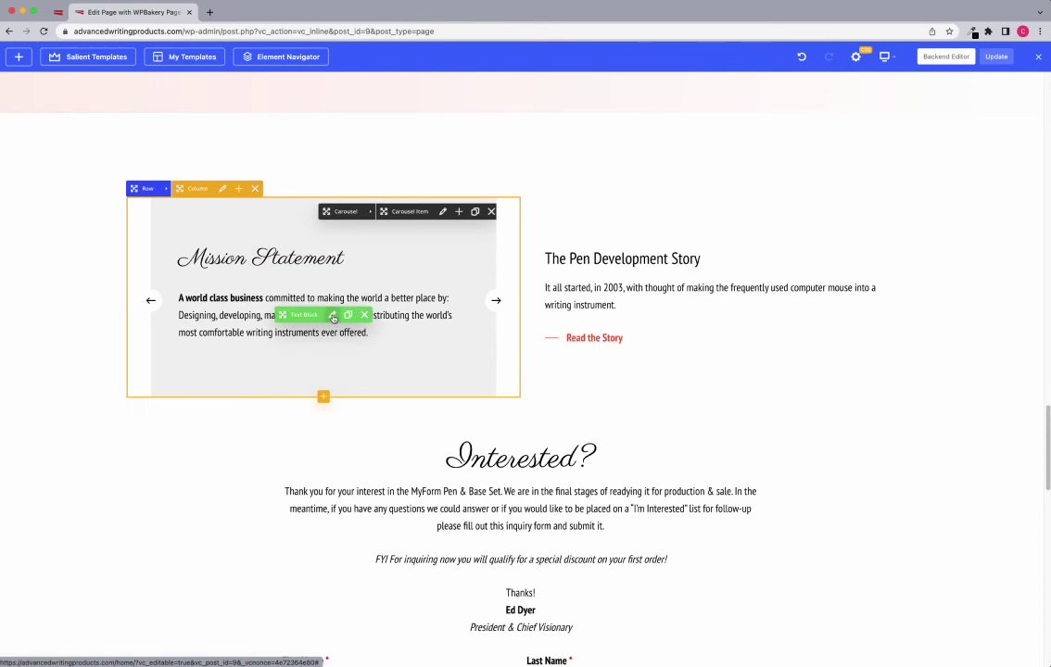
{"action": "scroll", "coordinate": [596, 269], "scroll_direction": "down", "scroll_amount": 2}
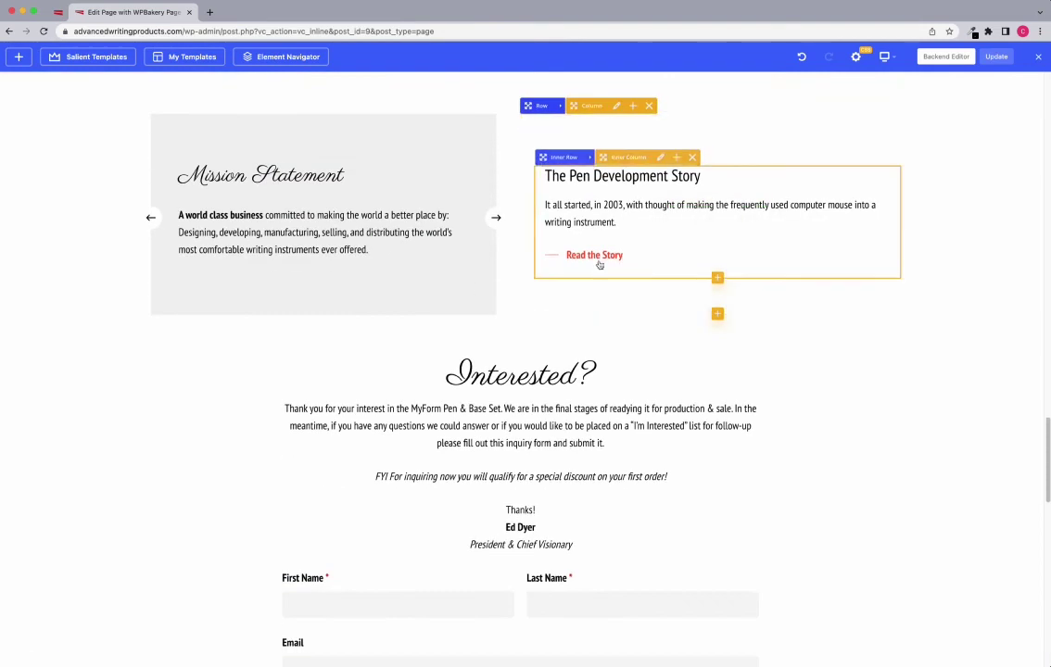
{"action": "scroll", "coordinate": [556, 306], "scroll_direction": "down", "scroll_amount": 1}
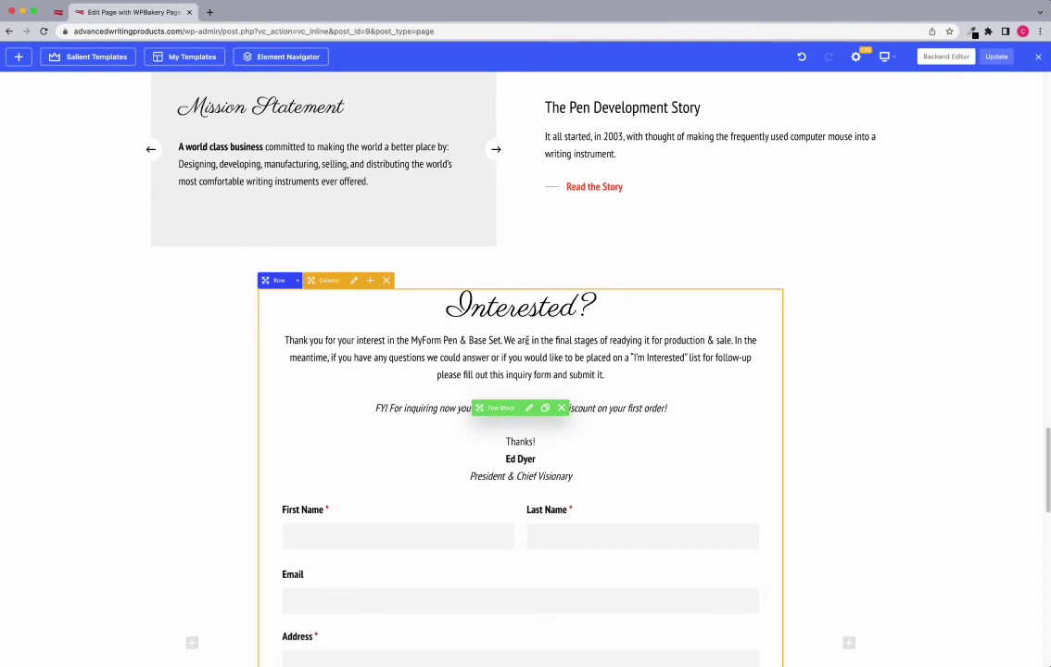
{"action": "scroll", "coordinate": [525, 341], "scroll_direction": "down", "scroll_amount": 1}
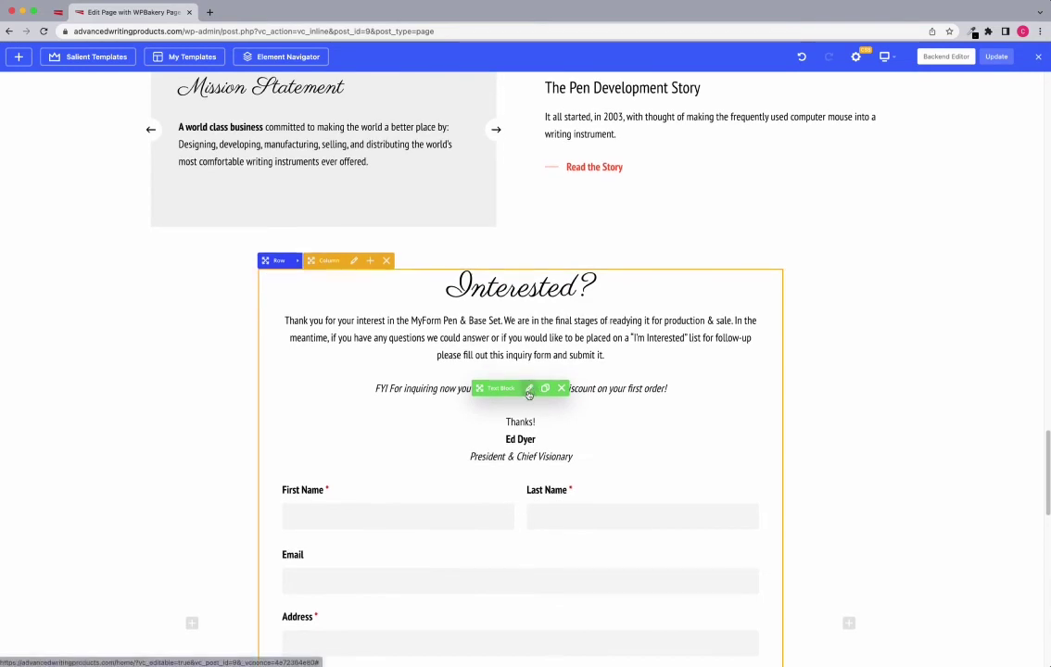
{"action": "scroll", "coordinate": [529, 394], "scroll_direction": "down", "scroll_amount": 6}
Return to the hero section at the start of the home page and update the page
{"action": "scroll", "coordinate": [522, 399], "scroll_direction": "up", "scroll_amount": 20}
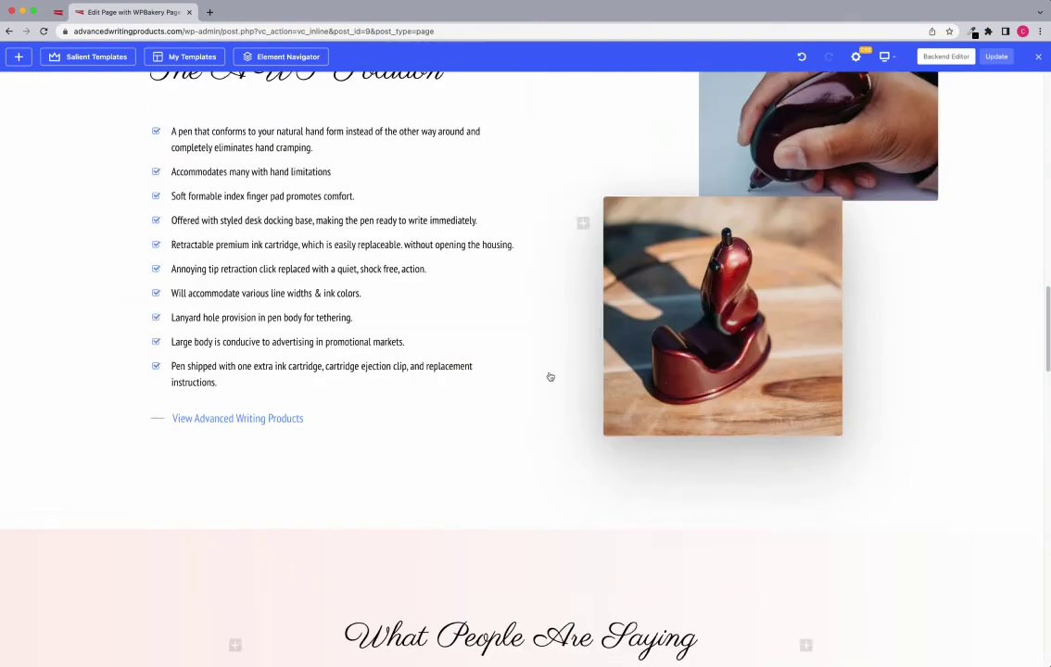
{"action": "scroll", "coordinate": [550, 377], "scroll_direction": "up", "scroll_amount": 3}
{"action": "left_click_drag", "start_coordinate": [1047, 306], "coordinate": [1039, 81]}
{"action": "left_click", "coordinate": [1000, 58]}
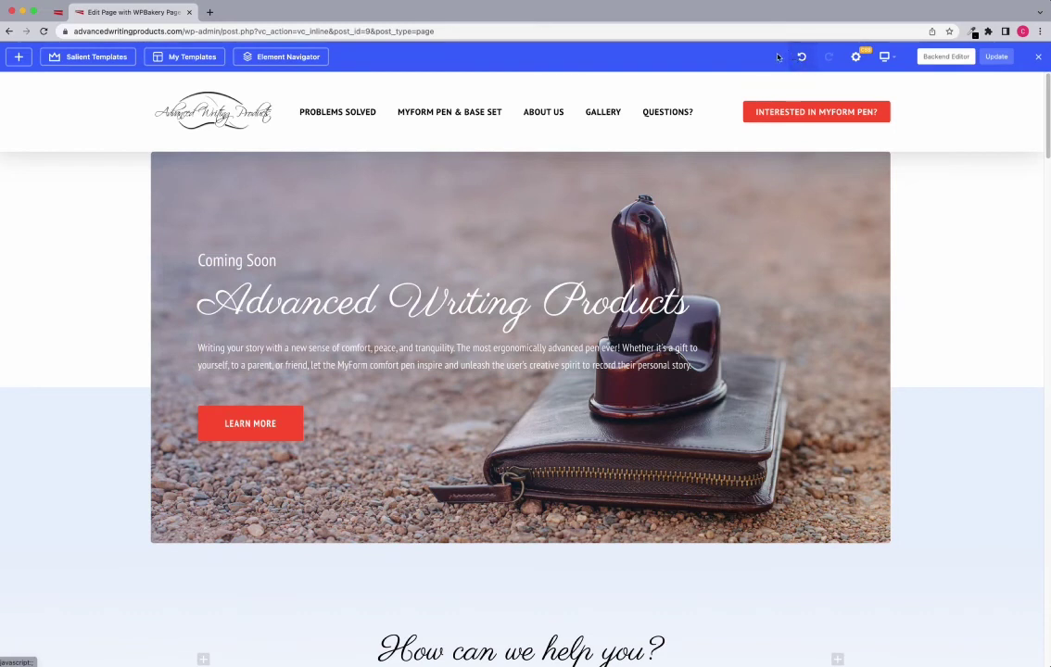
Preview the home page in tablet landscape, tablet portrait and phone portrait layouts, and switch back to the desktop view
{"action": "mouse_move", "coordinate": [887, 58]}
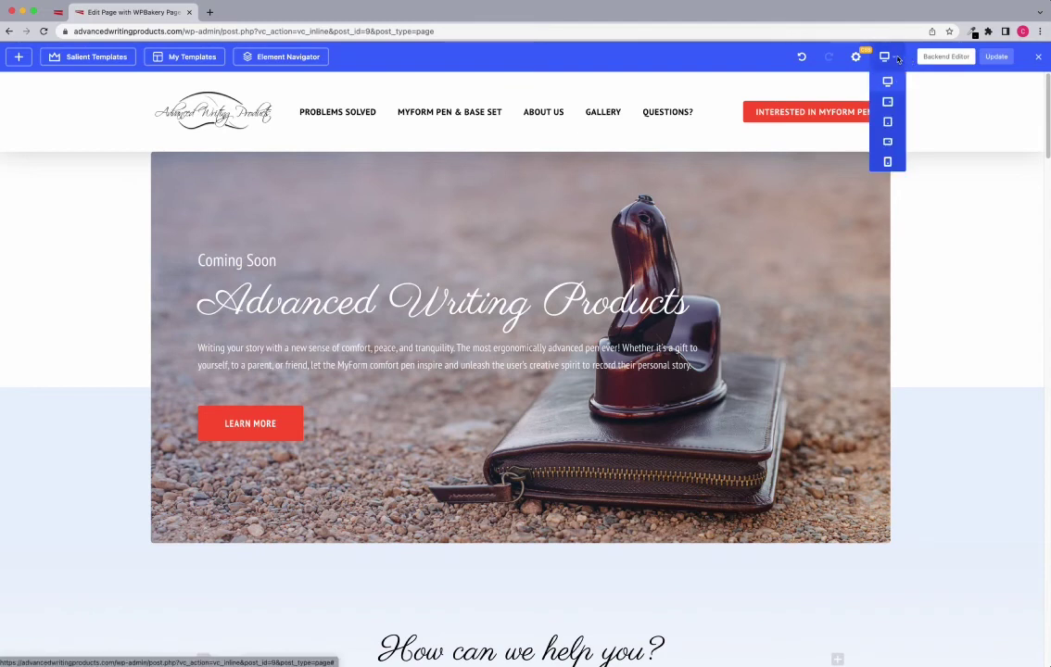
{"action": "left_click", "coordinate": [889, 103]}
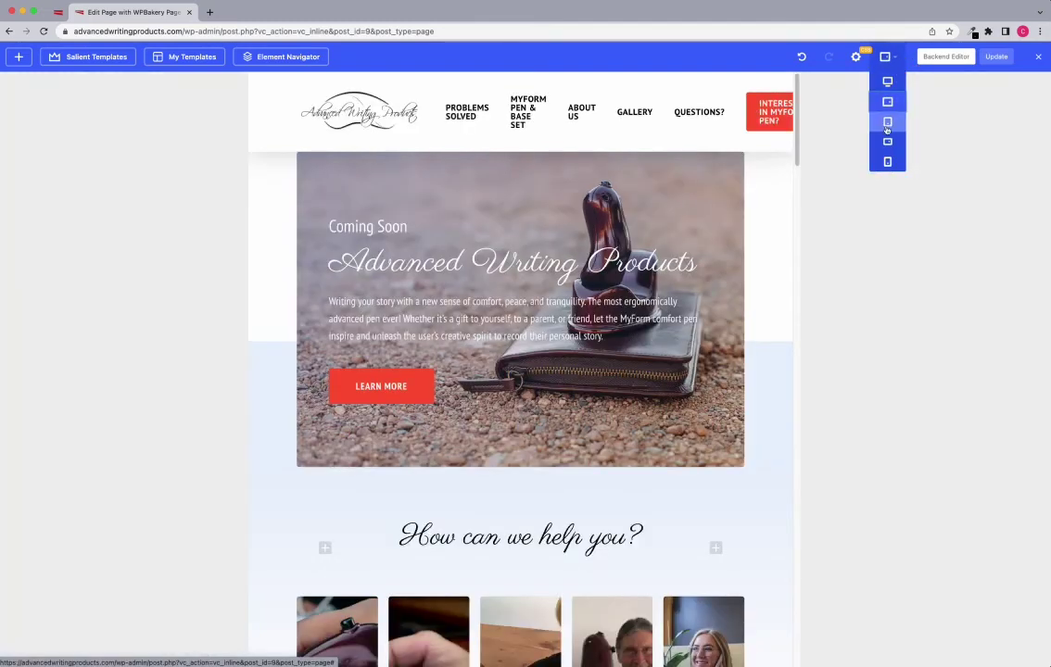
{"action": "left_click", "coordinate": [888, 122]}
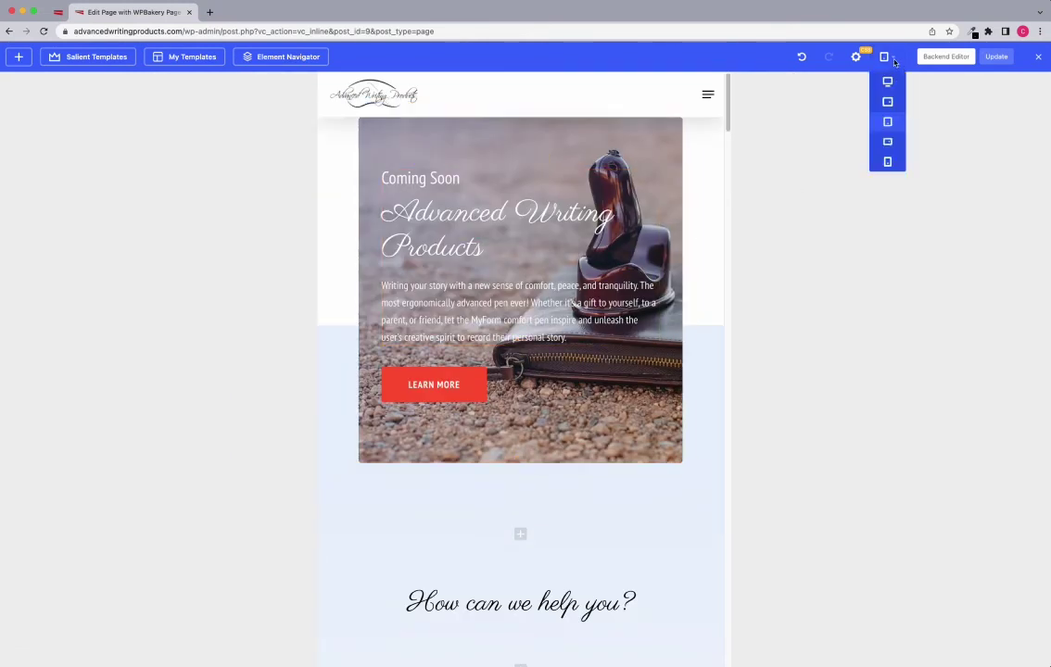
{"action": "left_click", "coordinate": [887, 163]}
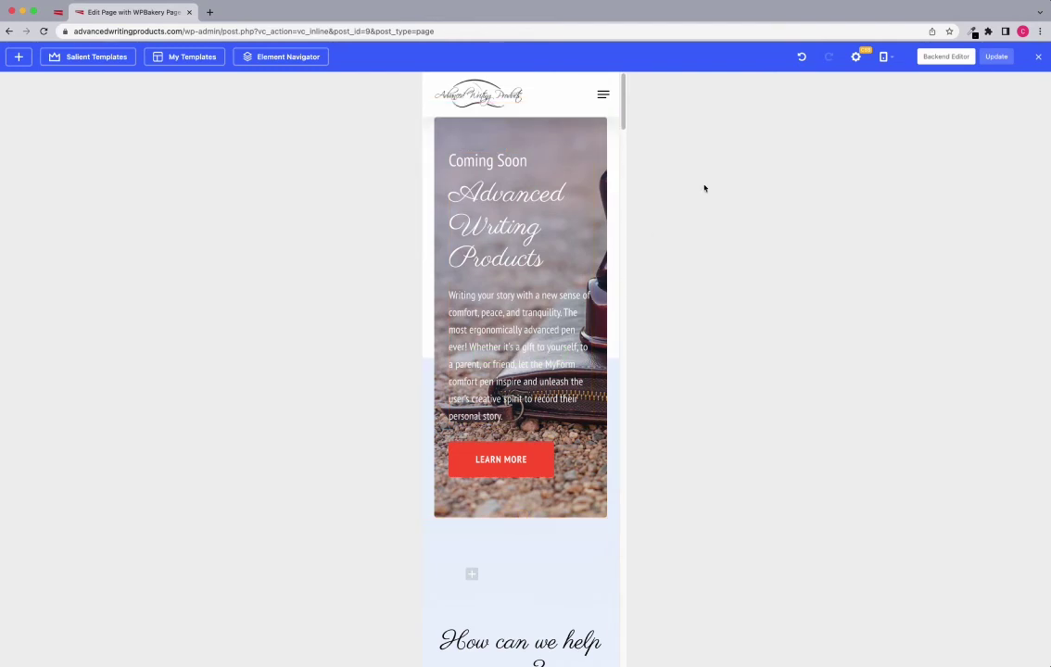
{"action": "left_click_drag", "start_coordinate": [625, 113], "coordinate": [637, 72]}
{"action": "mouse_move", "coordinate": [885, 57]}
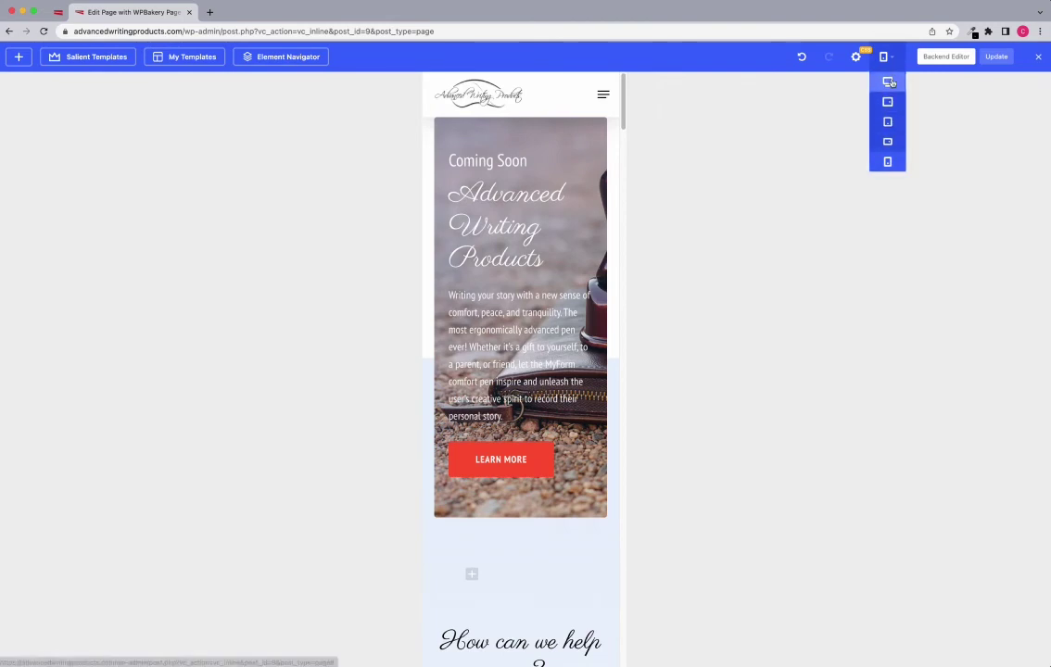
{"action": "left_click", "coordinate": [890, 83]}
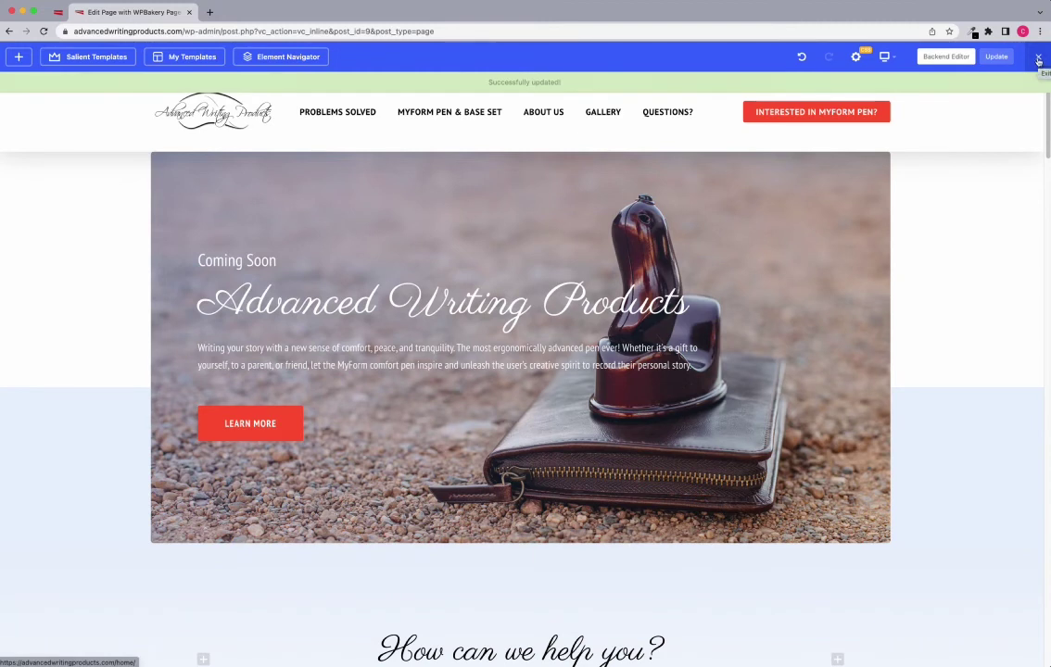
Exit the page builder and look over the published home page from the hero section to "The AWP Solution"
{"action": "left_click", "coordinate": [1038, 59]}
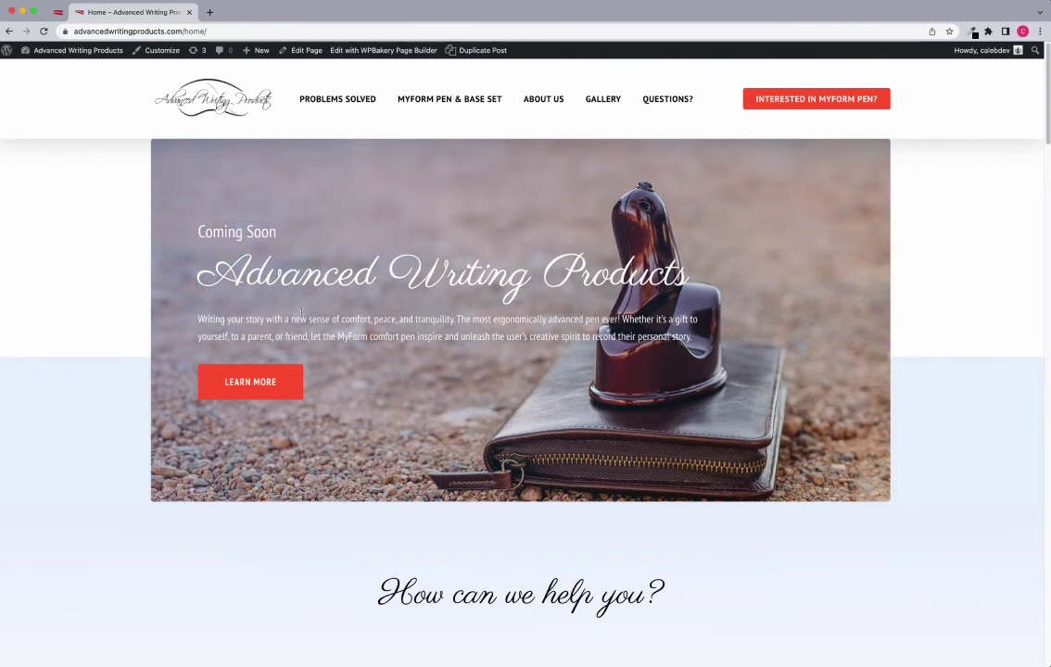
{"action": "scroll", "coordinate": [264, 394], "scroll_direction": "down", "scroll_amount": 5}
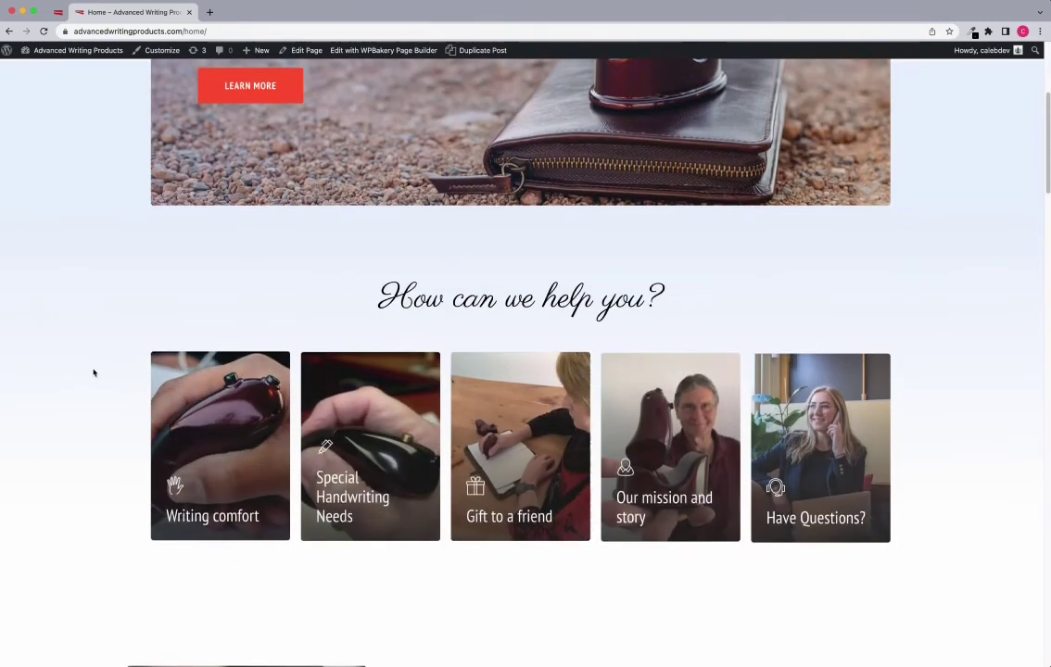
{"action": "scroll", "coordinate": [106, 374], "scroll_direction": "down", "scroll_amount": 4}
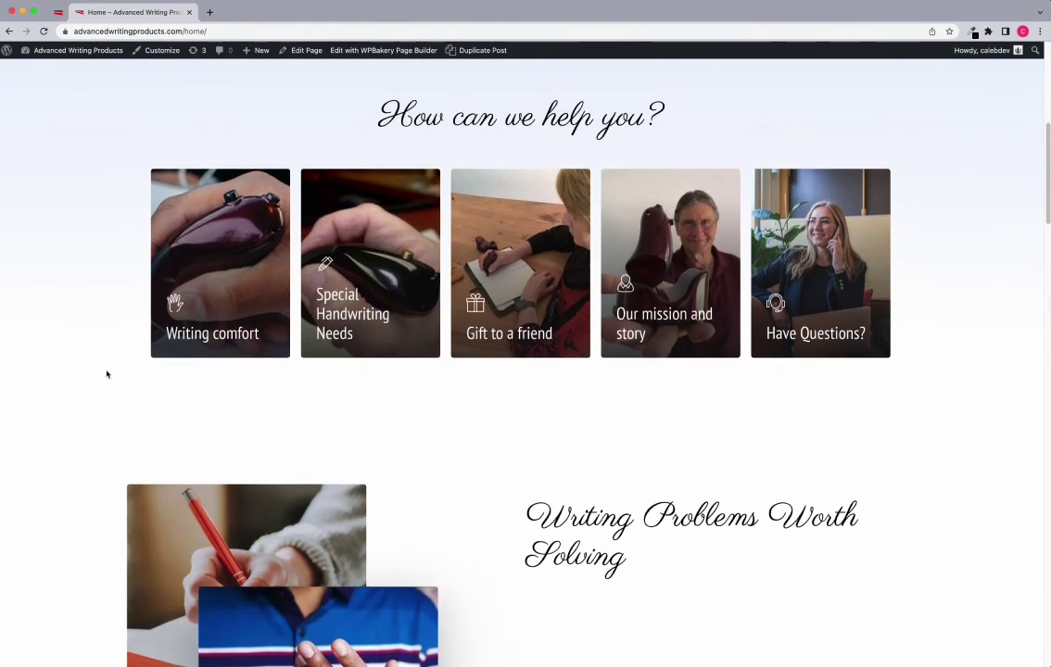
{"action": "scroll", "coordinate": [108, 374], "scroll_direction": "down", "scroll_amount": 5}
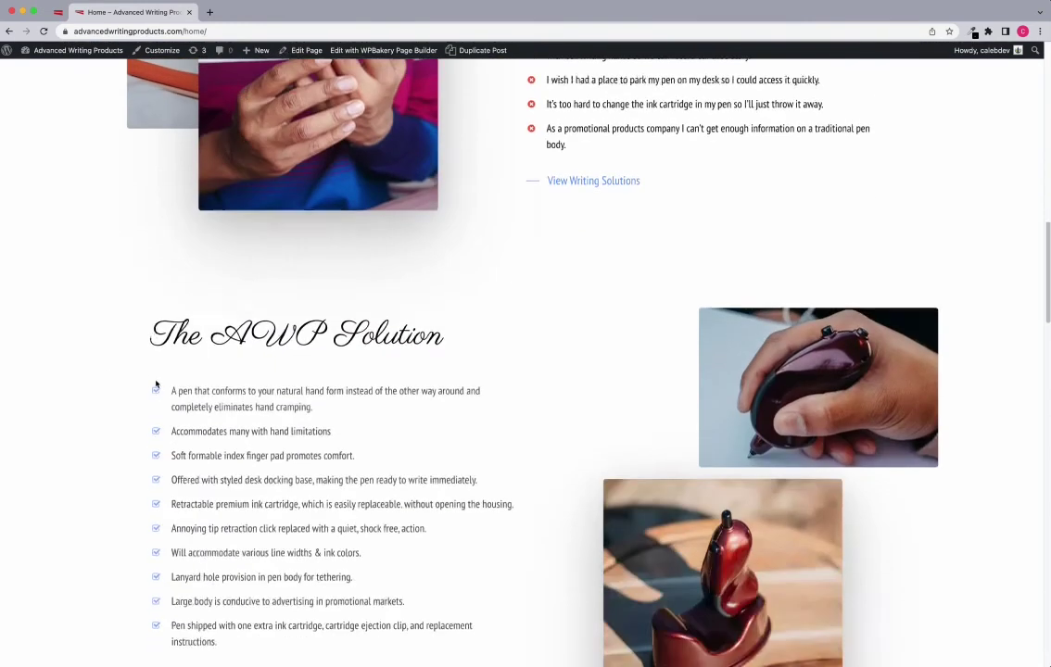
{"action": "scroll", "coordinate": [162, 383], "scroll_direction": "up", "scroll_amount": 4}
{"action": "scroll", "coordinate": [163, 383], "scroll_direction": "up", "scroll_amount": 10}
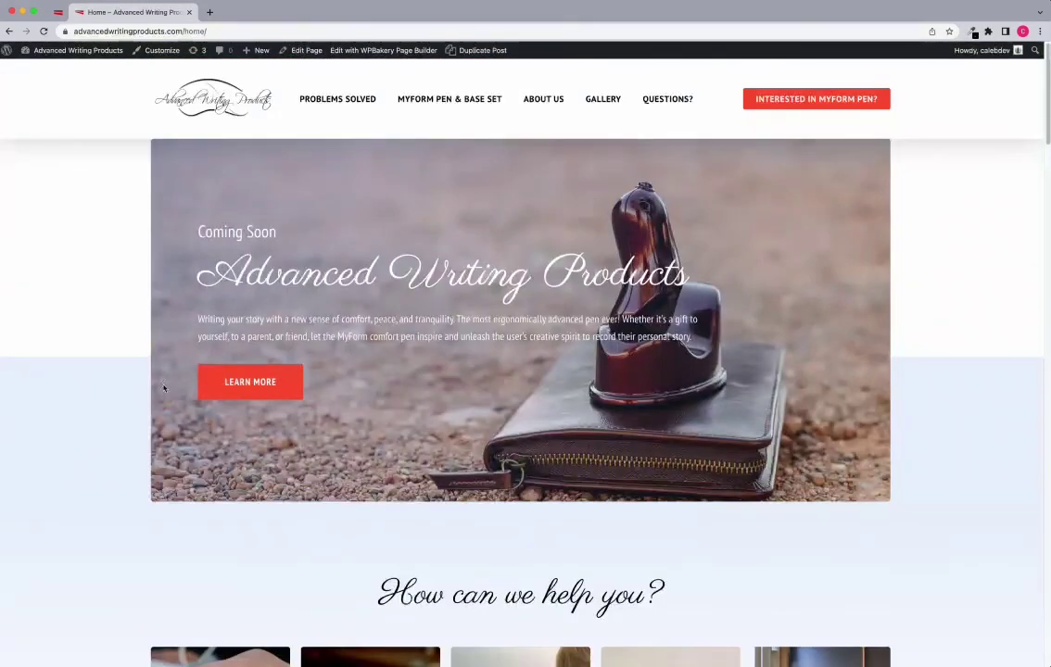
Go to the MyForm Pen & Base Set page and open it for editing with WPBakery Page Builder
{"action": "left_click", "coordinate": [448, 101]}
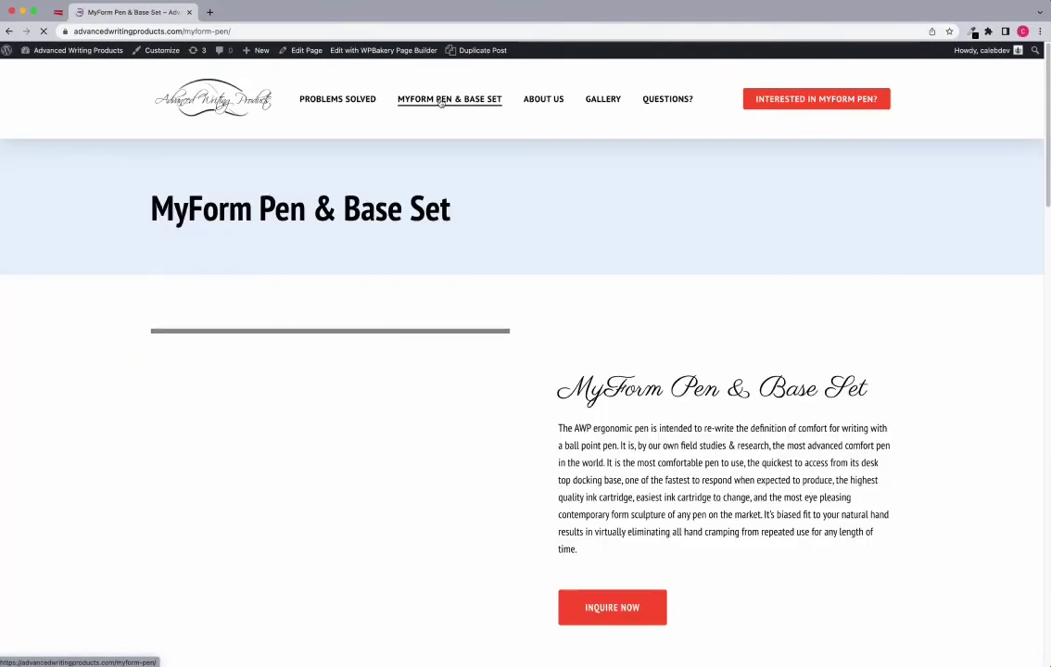
{"action": "scroll", "coordinate": [640, 319], "scroll_direction": "down", "scroll_amount": 2}
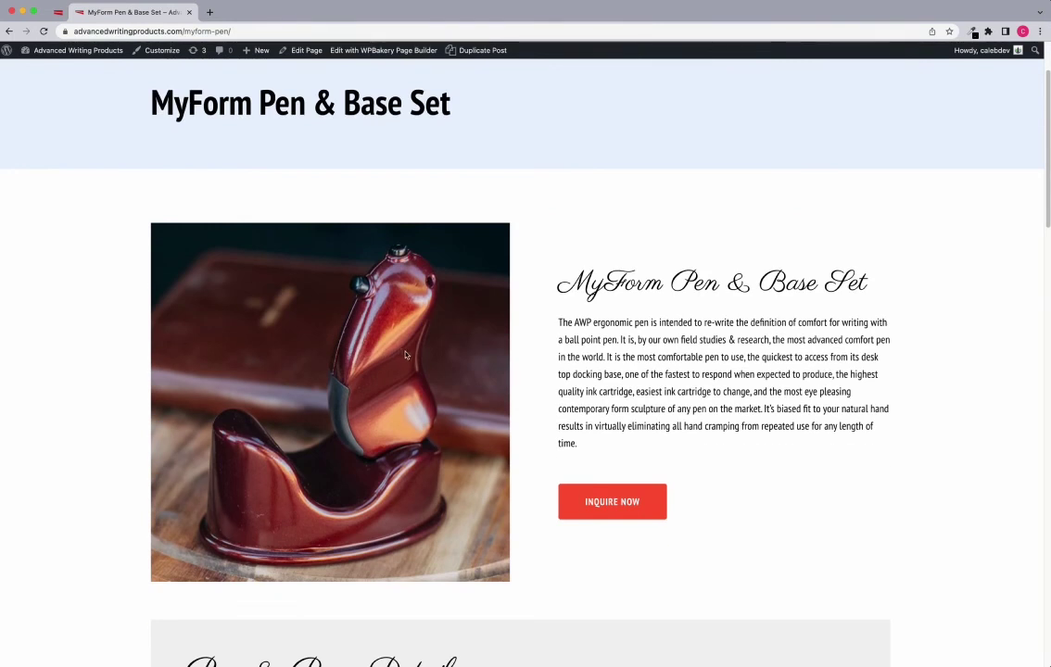
{"action": "scroll", "coordinate": [445, 357], "scroll_direction": "up", "scroll_amount": 2}
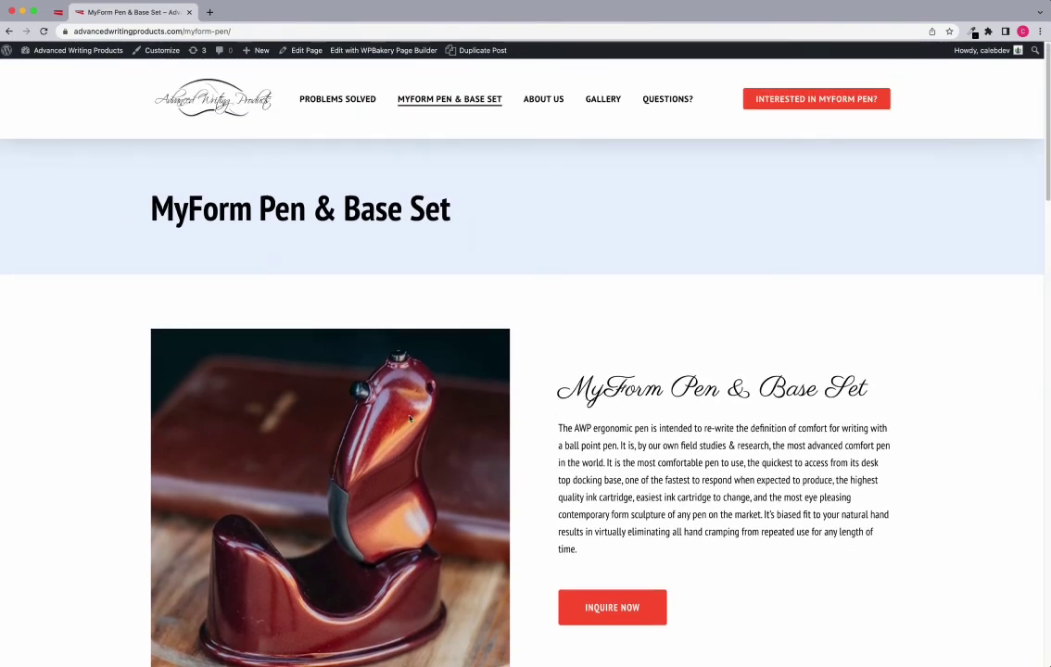
{"action": "scroll", "coordinate": [401, 431], "scroll_direction": "down", "scroll_amount": 1}
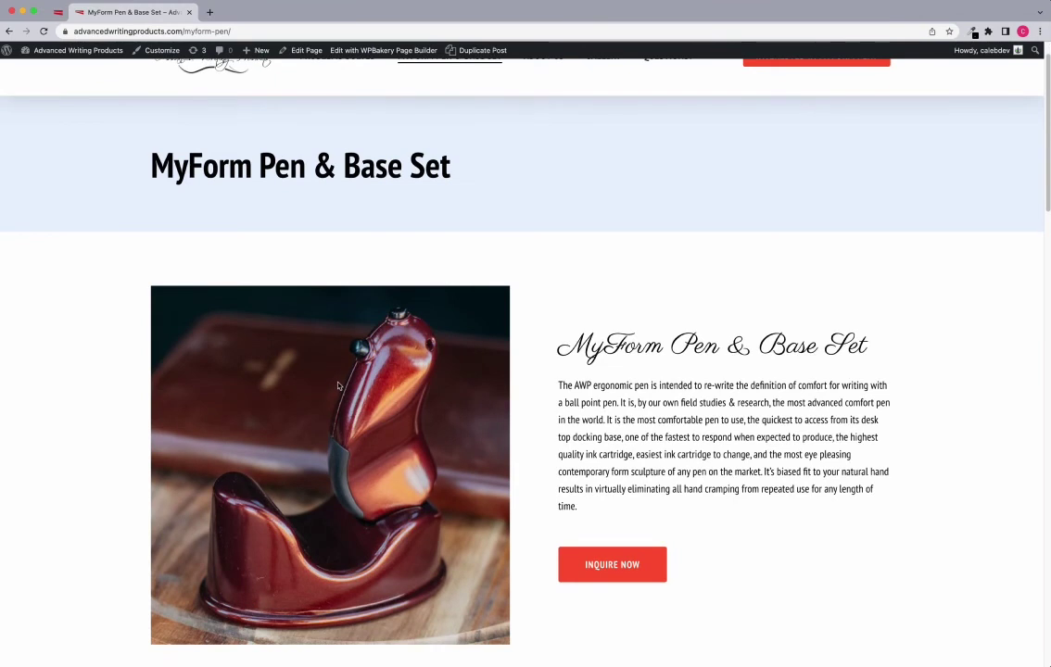
{"action": "scroll", "coordinate": [339, 386], "scroll_direction": "up", "scroll_amount": 1}
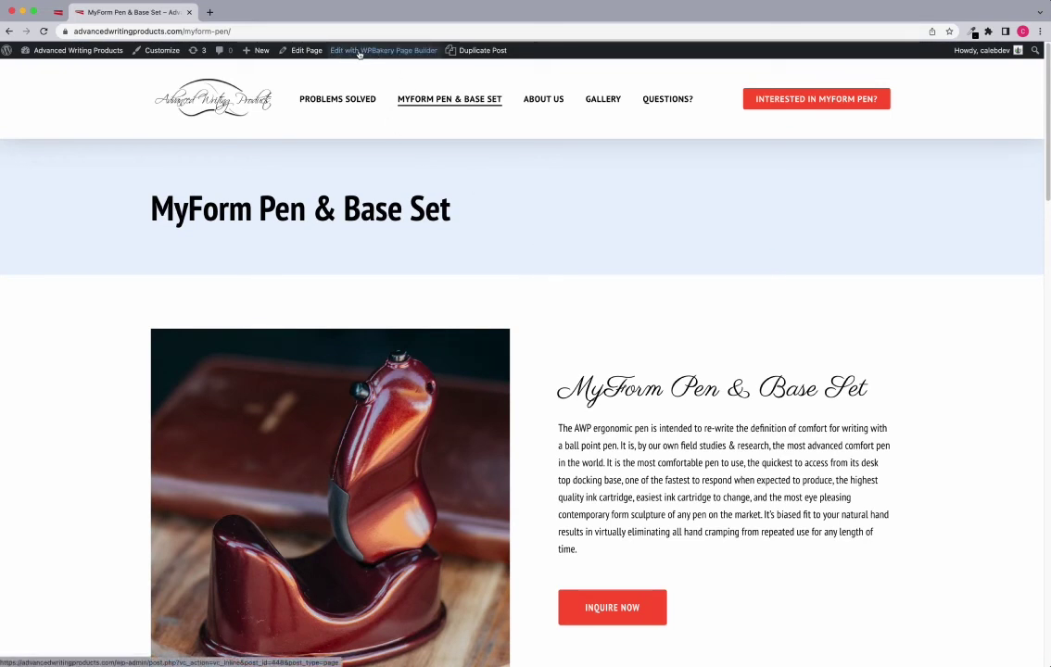
{"action": "left_click", "coordinate": [390, 52]}
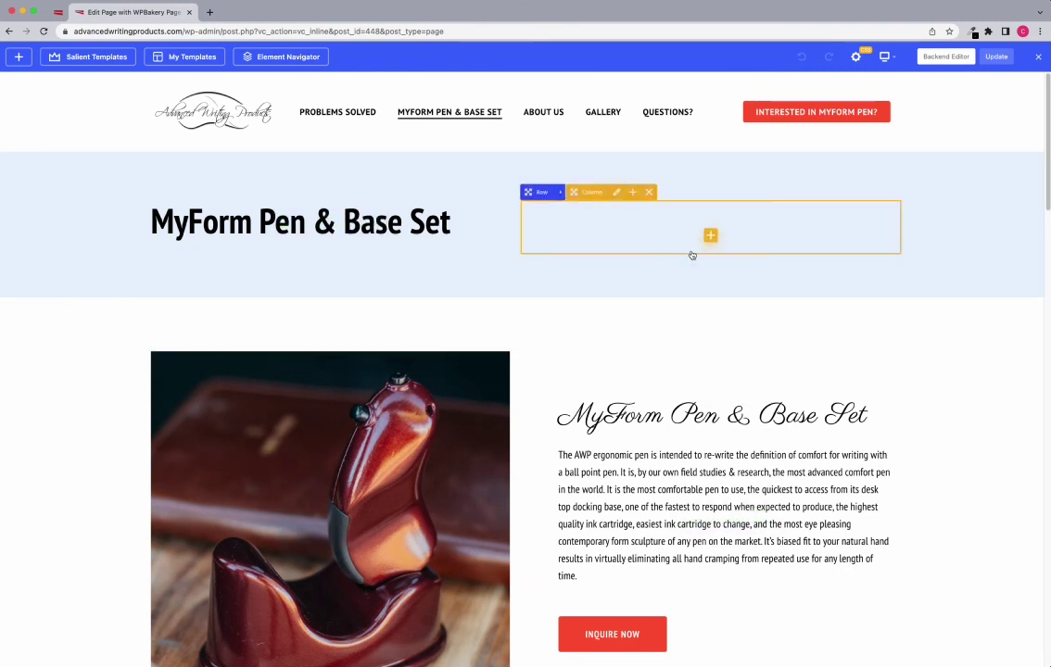
Open the pen photo's single image settings and examine the image size, animation, spacing, alignment and link options
{"action": "scroll", "coordinate": [636, 356], "scroll_direction": "down", "scroll_amount": 2}
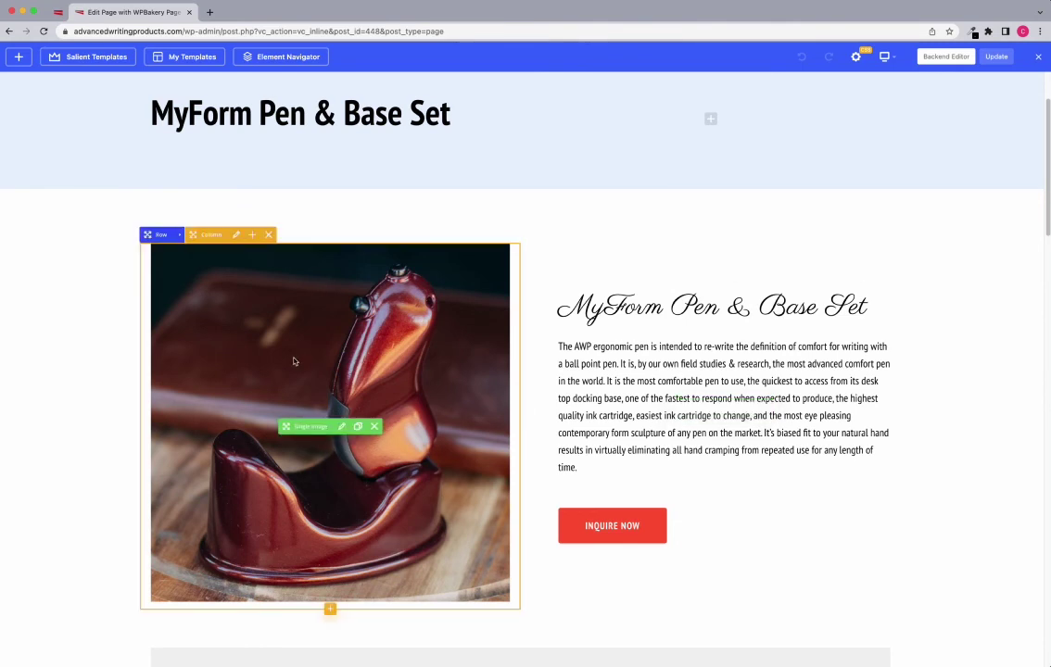
{"action": "scroll", "coordinate": [294, 362], "scroll_direction": "down", "scroll_amount": 1}
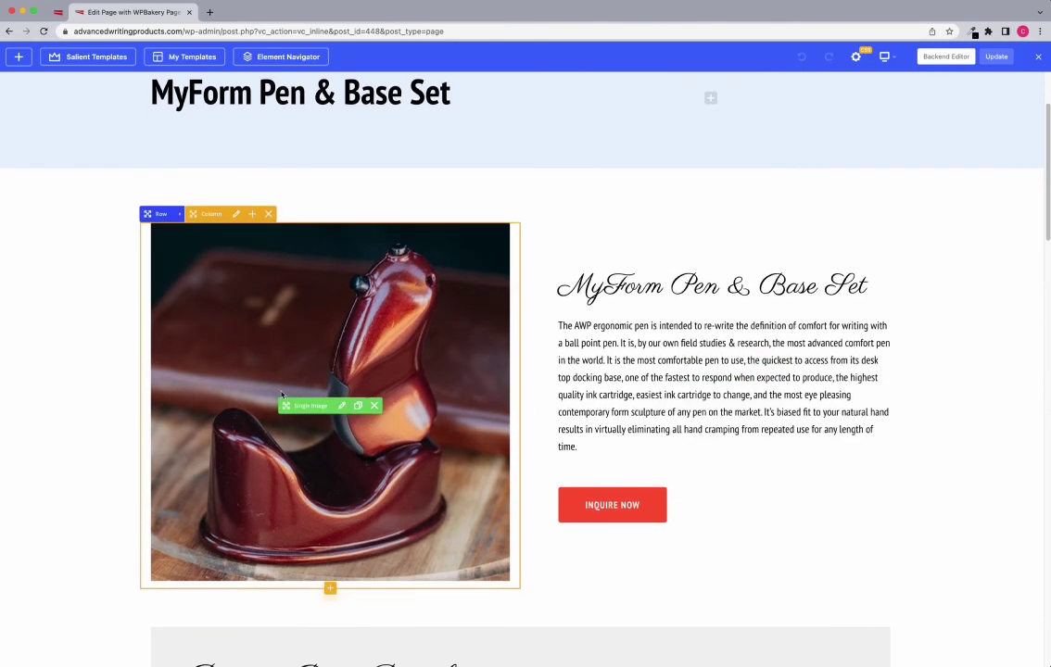
{"action": "left_click", "coordinate": [342, 406]}
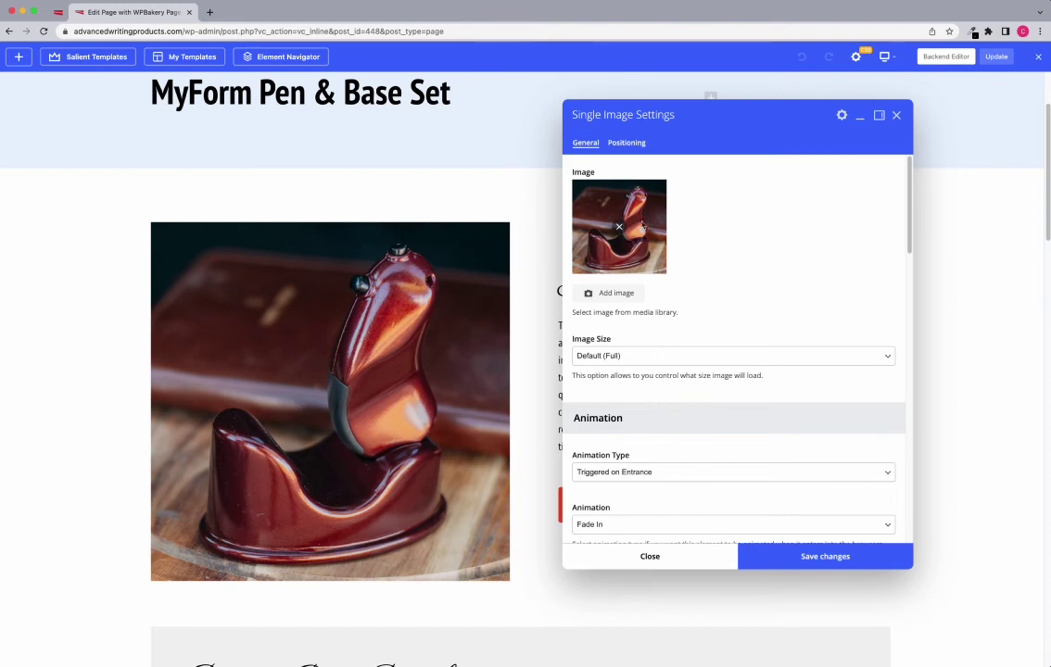
{"action": "scroll", "coordinate": [637, 278], "scroll_direction": "down", "scroll_amount": 3}
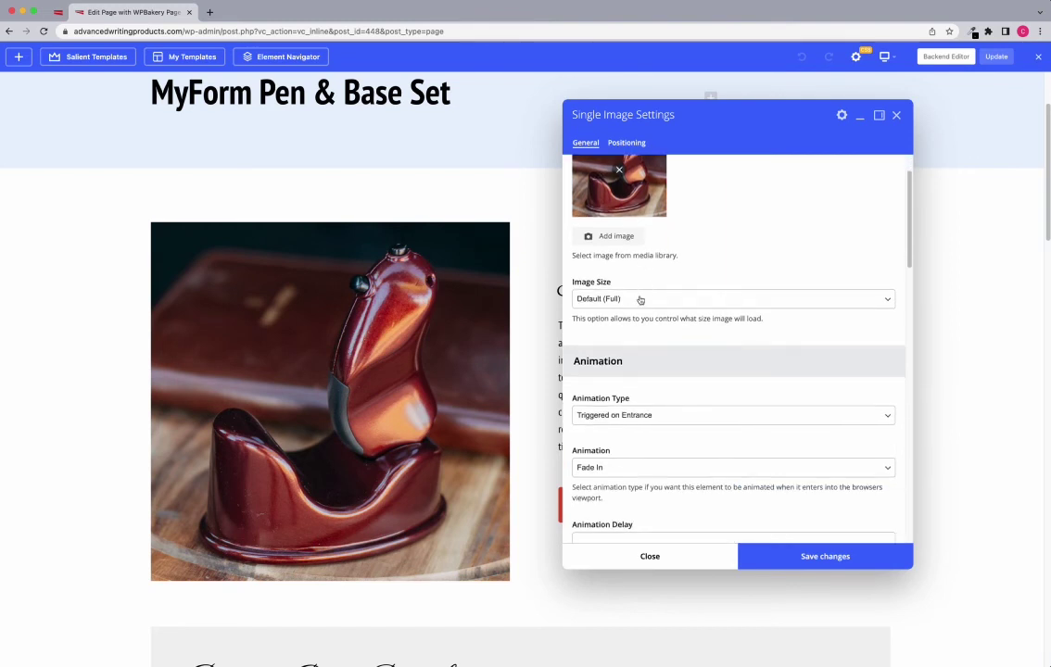
{"action": "scroll", "coordinate": [622, 296], "scroll_direction": "down", "scroll_amount": 6}
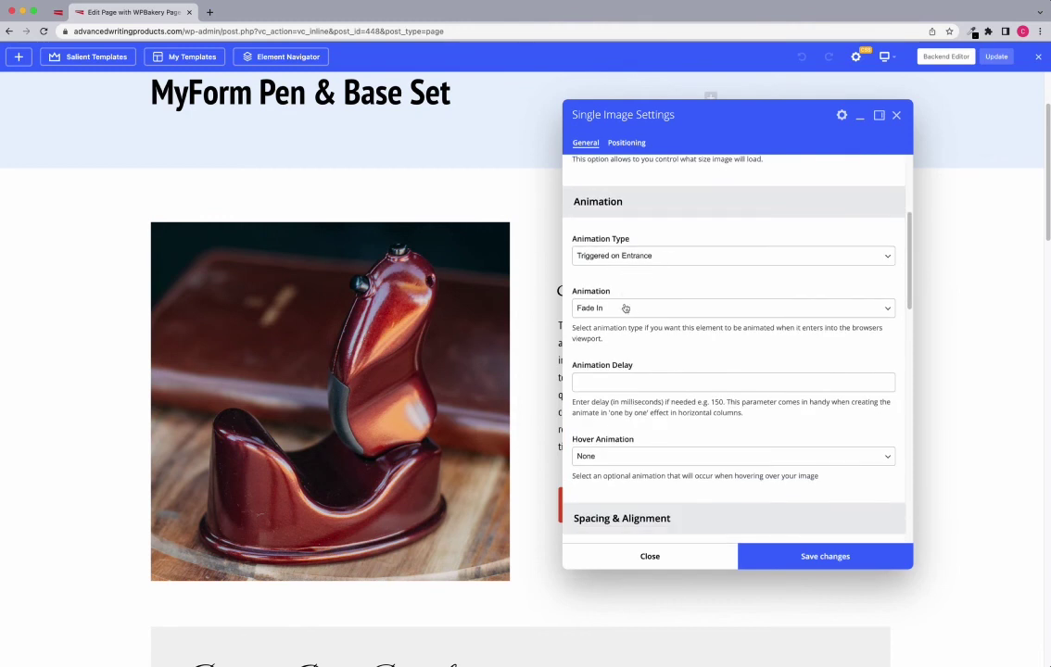
{"action": "scroll", "coordinate": [627, 319], "scroll_direction": "down", "scroll_amount": 5}
{"action": "scroll", "coordinate": [629, 326], "scroll_direction": "down", "scroll_amount": 6}
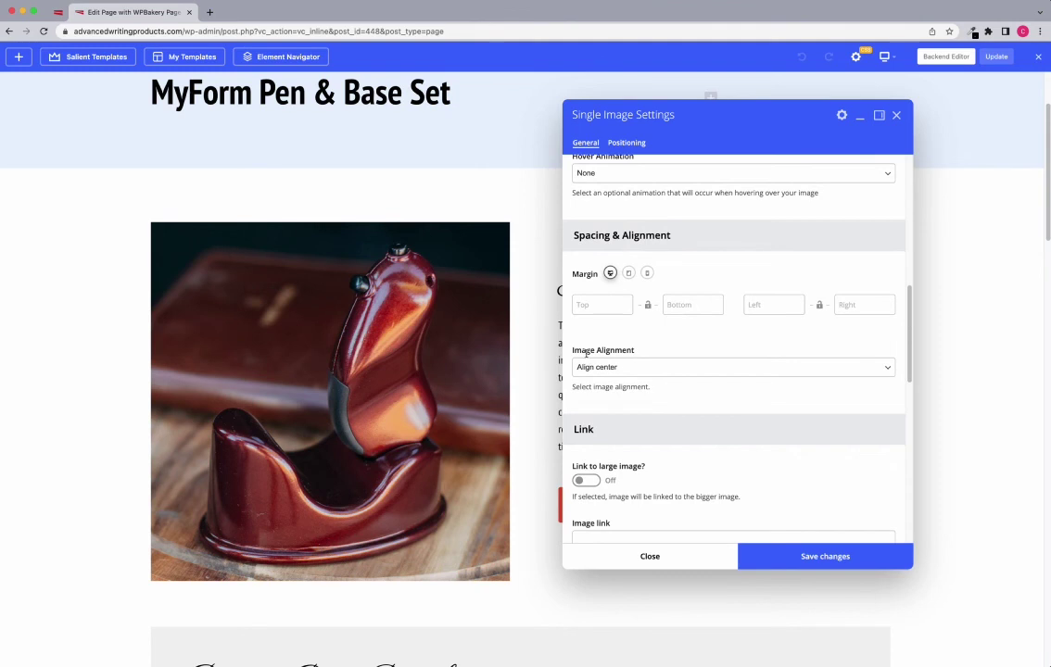
{"action": "left_click_drag", "start_coordinate": [573, 387], "coordinate": [652, 390]}
{"action": "left_click", "coordinate": [652, 389]}
{"action": "scroll", "coordinate": [630, 382], "scroll_direction": "down", "scroll_amount": 1}
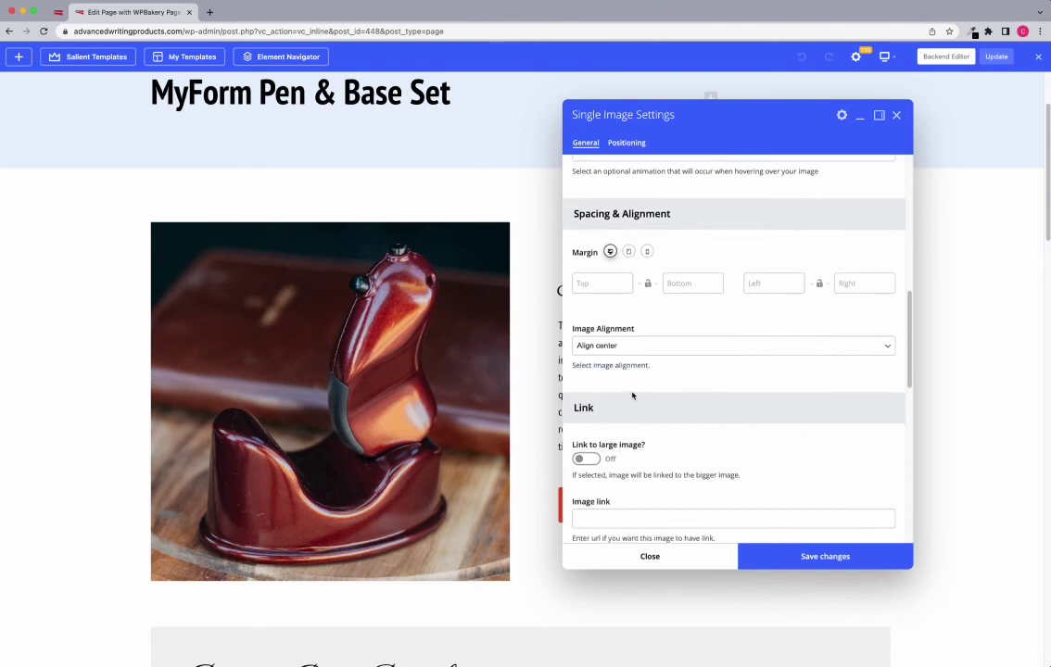
{"action": "scroll", "coordinate": [647, 380], "scroll_direction": "down", "scroll_amount": 5}
{"action": "scroll", "coordinate": [647, 380], "scroll_direction": "up", "scroll_amount": 10}
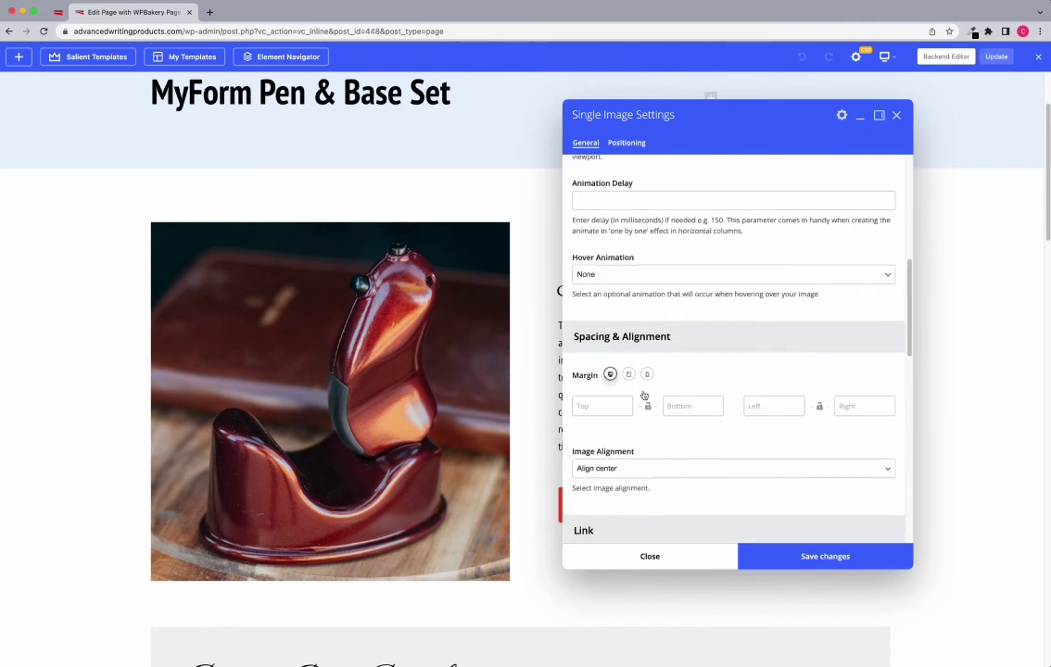
{"action": "scroll", "coordinate": [644, 396], "scroll_direction": "up", "scroll_amount": 2}
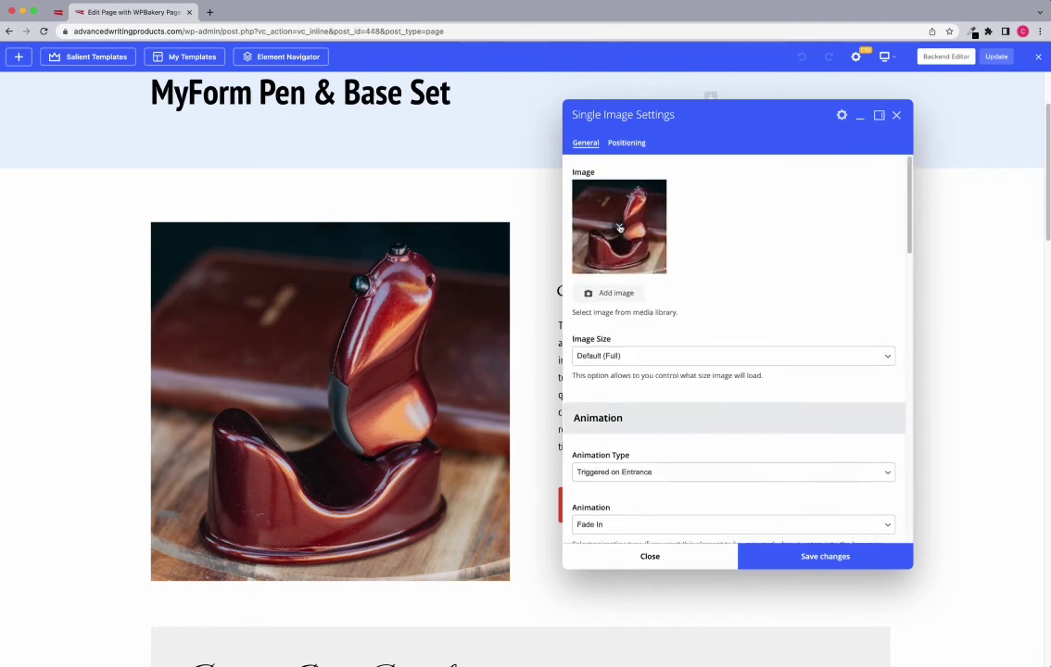
Set the pen photo to Advanced-Writing-Products53B-Copy.jpg from the media library, save its settings and update the page
{"action": "left_click", "coordinate": [612, 297]}
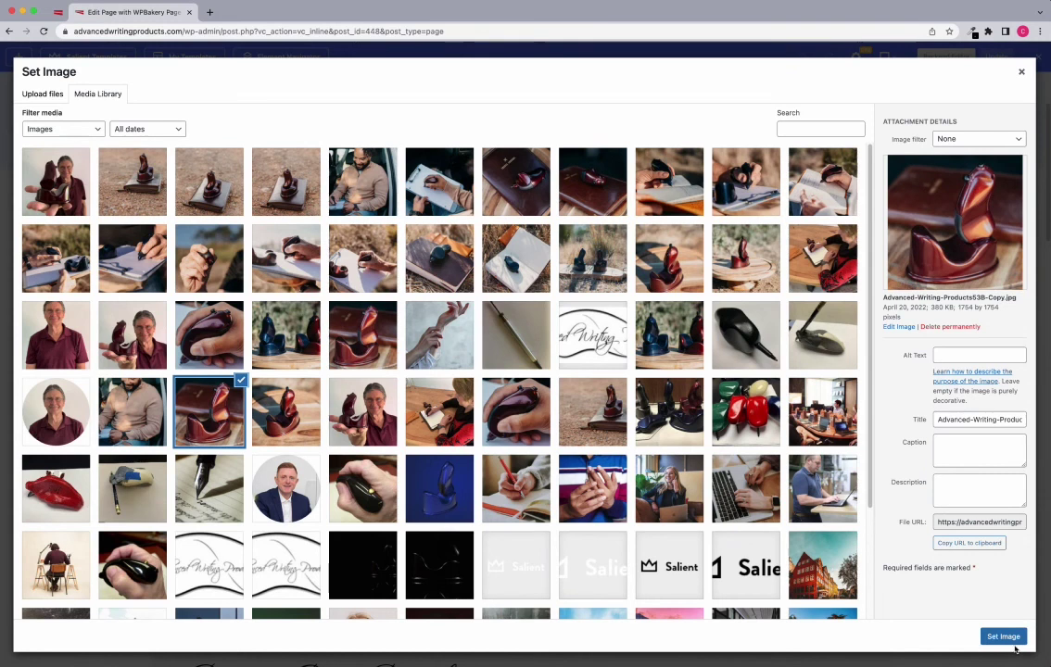
{"action": "left_click", "coordinate": [1003, 636]}
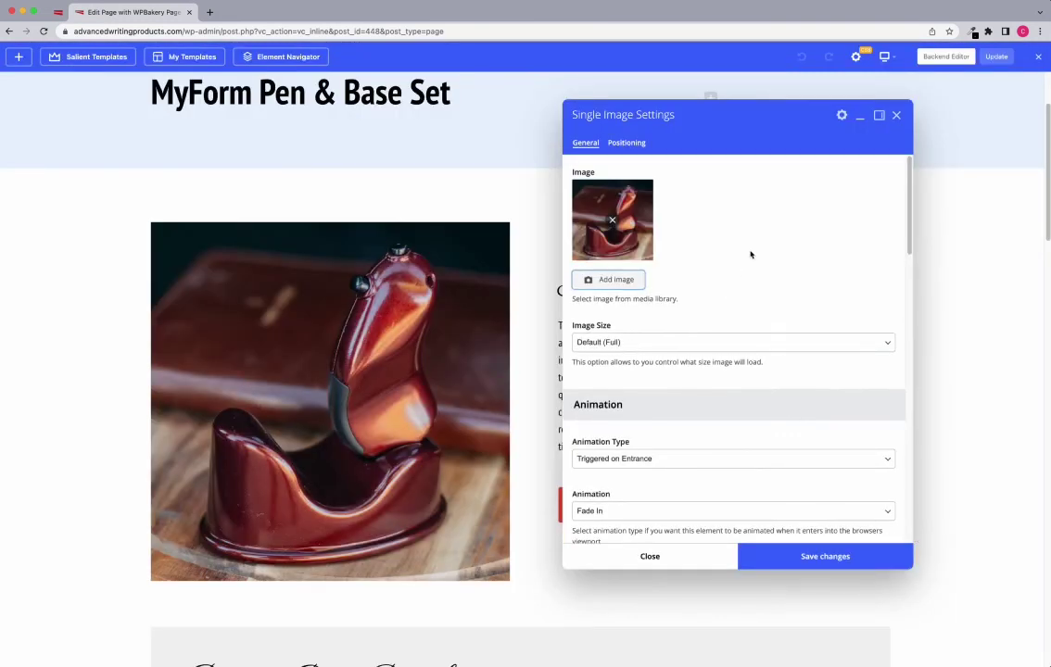
{"action": "left_click", "coordinate": [794, 558]}
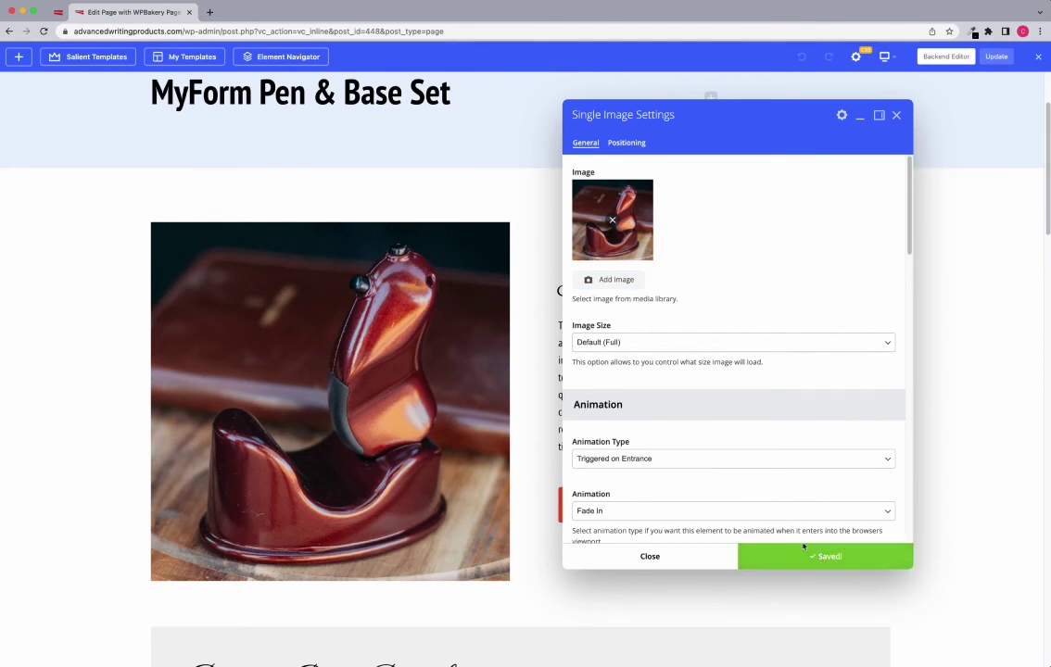
{"action": "left_click", "coordinate": [897, 117]}
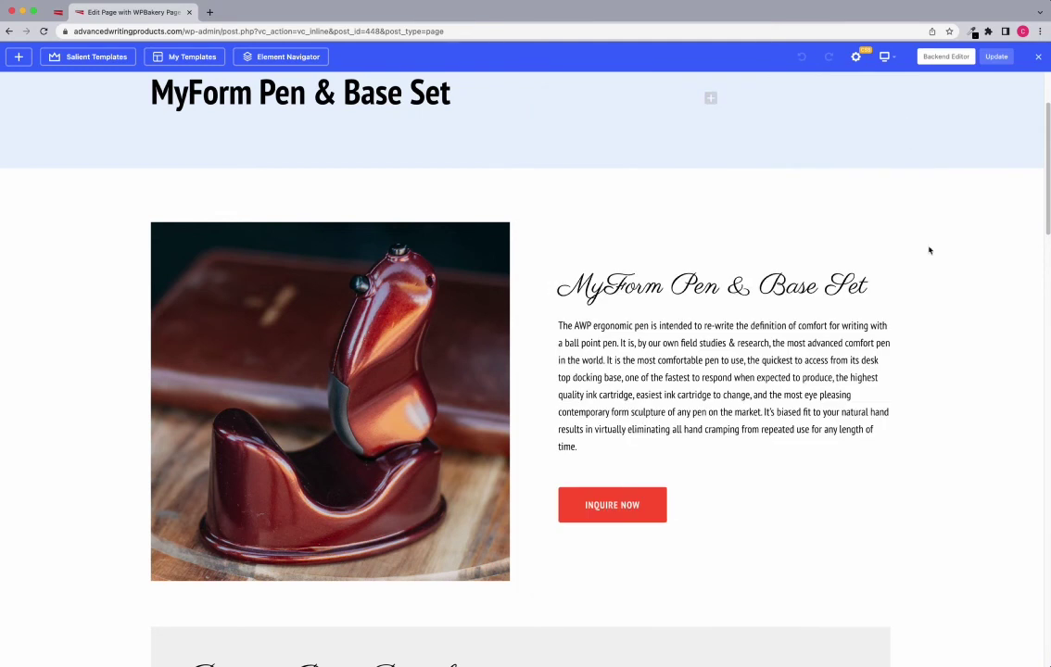
{"action": "left_click", "coordinate": [997, 57]}
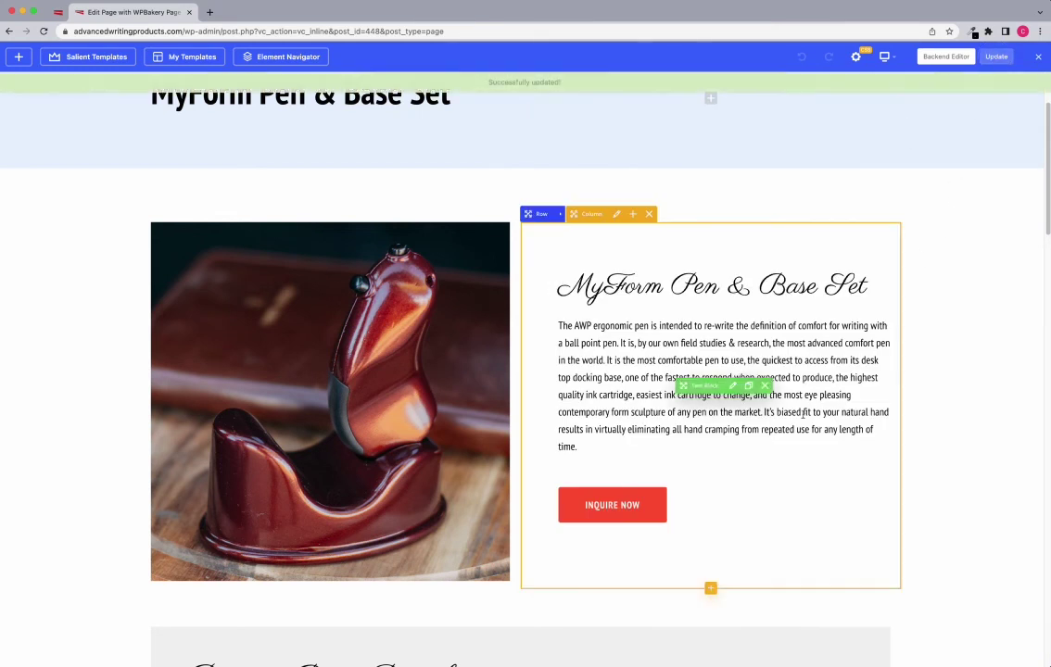
Look over the "Pen & Base Details" accordion, expanding the Molded in Body Colors and Premium Ink Cartridge sections
{"action": "scroll", "coordinate": [791, 418], "scroll_direction": "down", "scroll_amount": 5}
{"action": "scroll", "coordinate": [551, 424], "scroll_direction": "down", "scroll_amount": 1}
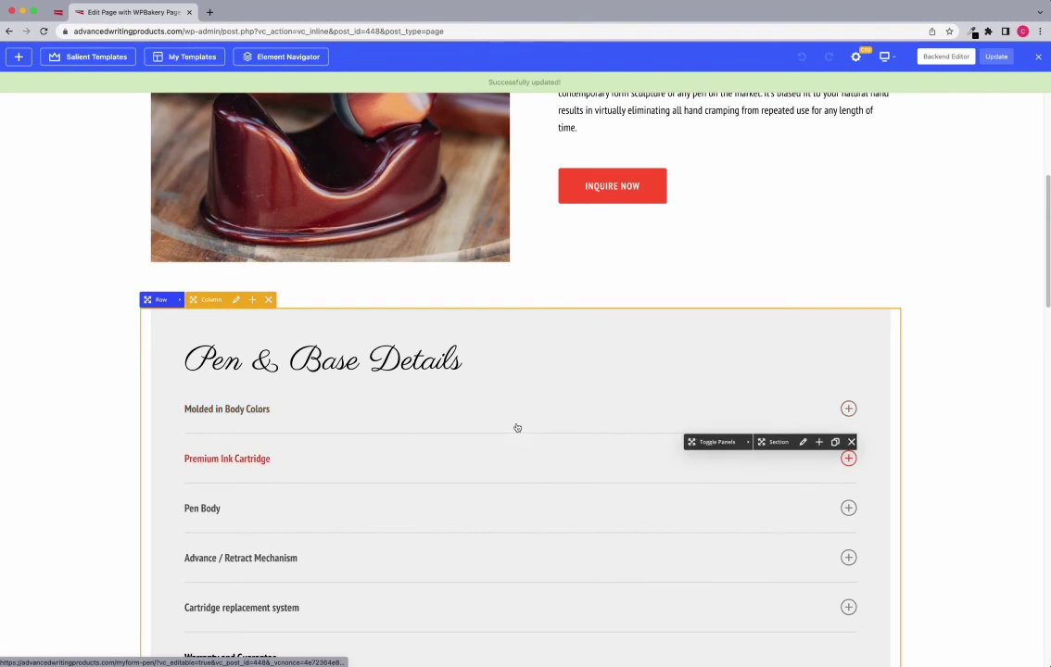
{"action": "scroll", "coordinate": [490, 410], "scroll_direction": "down", "scroll_amount": 2}
{"action": "scroll", "coordinate": [490, 409], "scroll_direction": "down", "scroll_amount": 3}
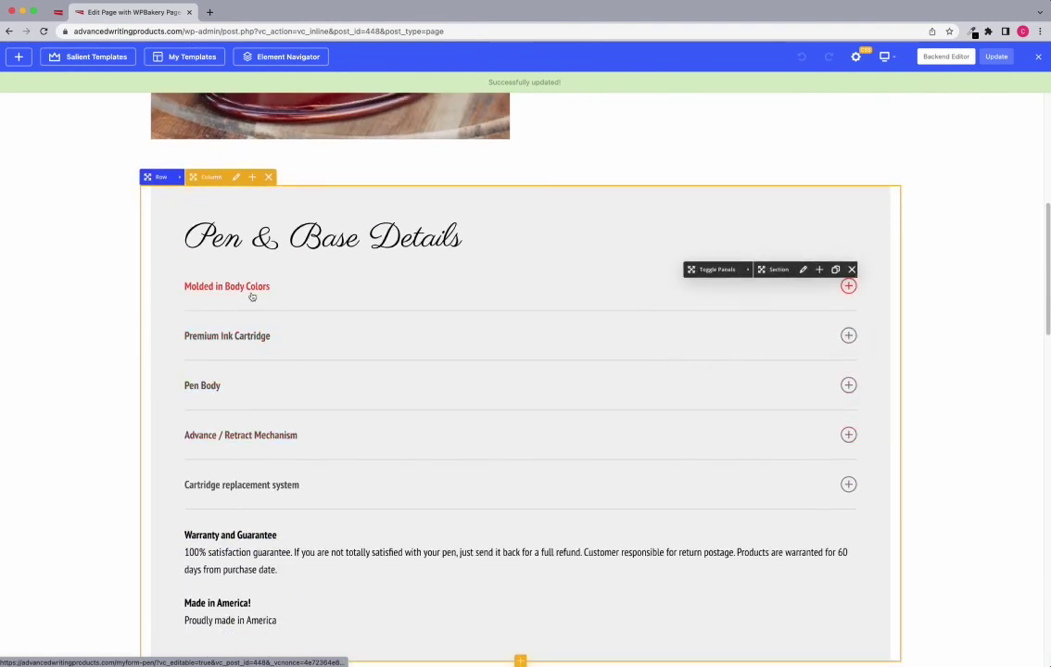
{"action": "scroll", "coordinate": [251, 296], "scroll_direction": "down", "scroll_amount": 3}
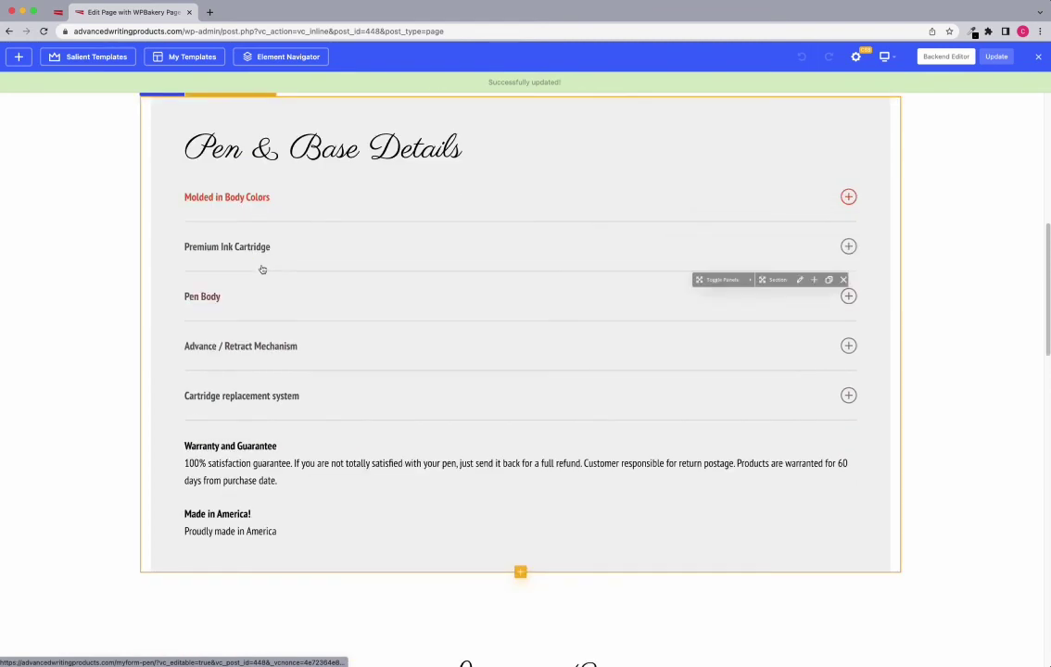
{"action": "left_click", "coordinate": [254, 213]}
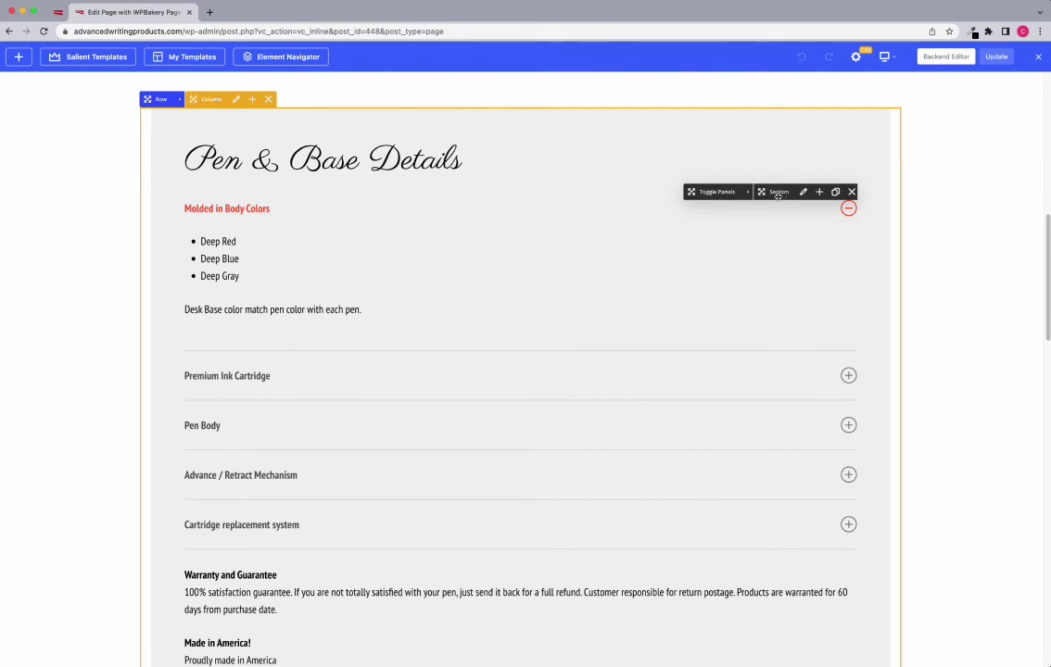
{"action": "left_click", "coordinate": [257, 377]}
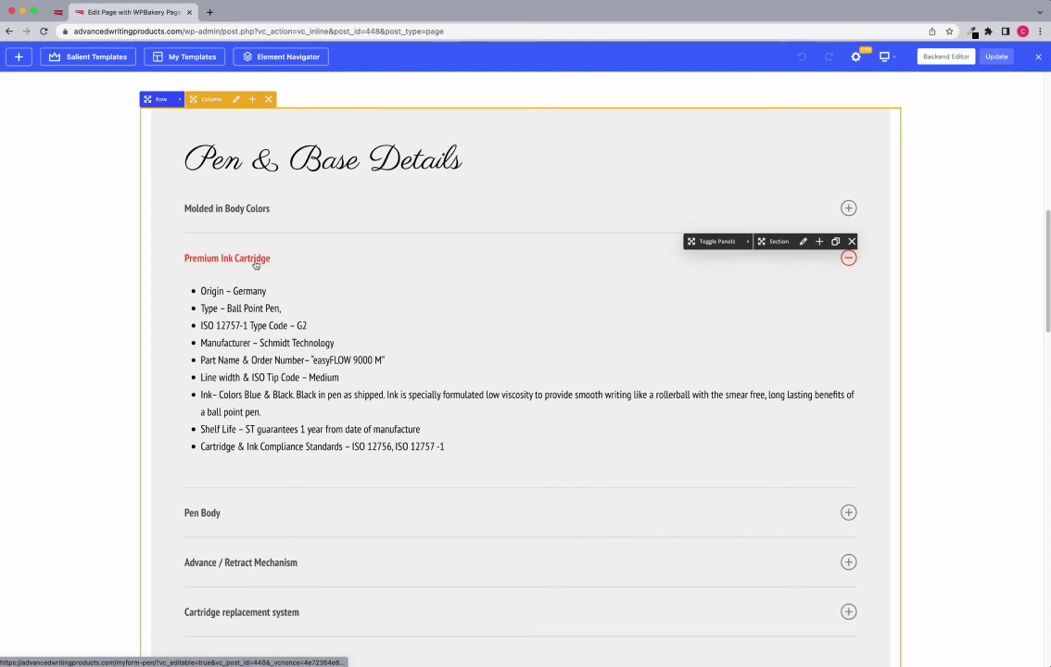
Expand the Molded in Body Colors section, check its title setting and close the section settings without editing
{"action": "left_click", "coordinate": [227, 209]}
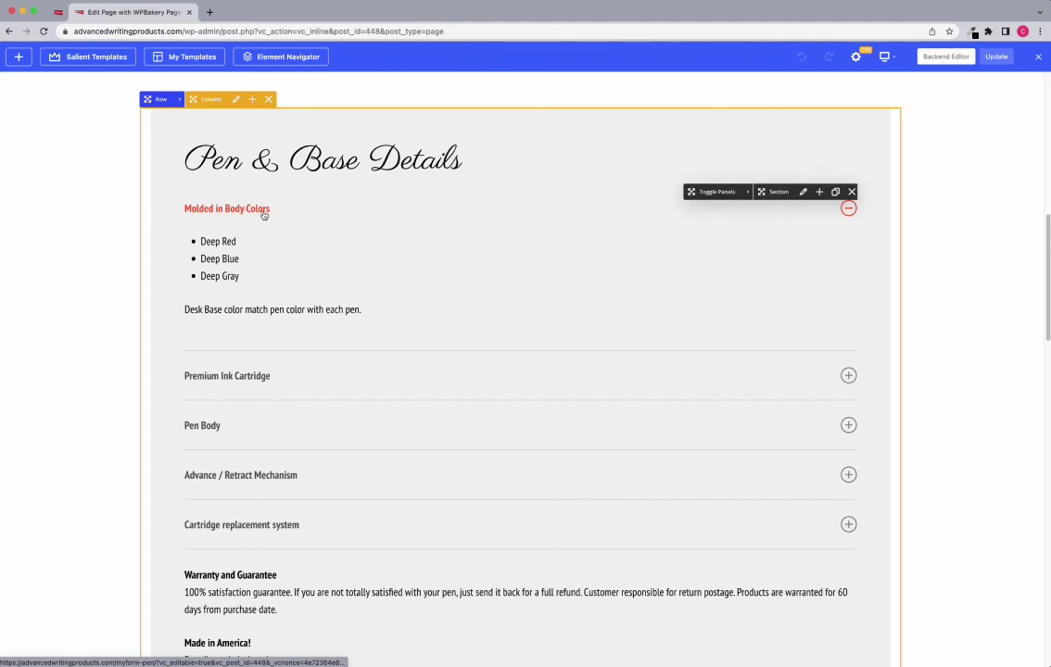
{"action": "left_click", "coordinate": [805, 193]}
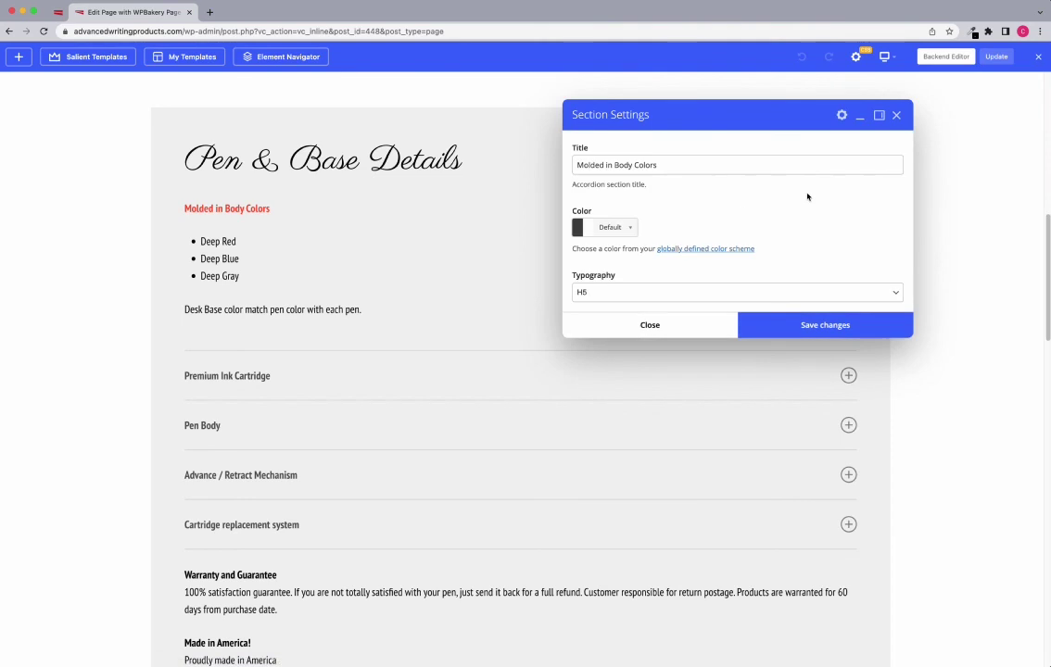
{"action": "left_click_drag", "start_coordinate": [667, 165], "coordinate": [577, 172]}
{"action": "left_click", "coordinate": [628, 171]}
{"action": "left_click", "coordinate": [682, 170]}
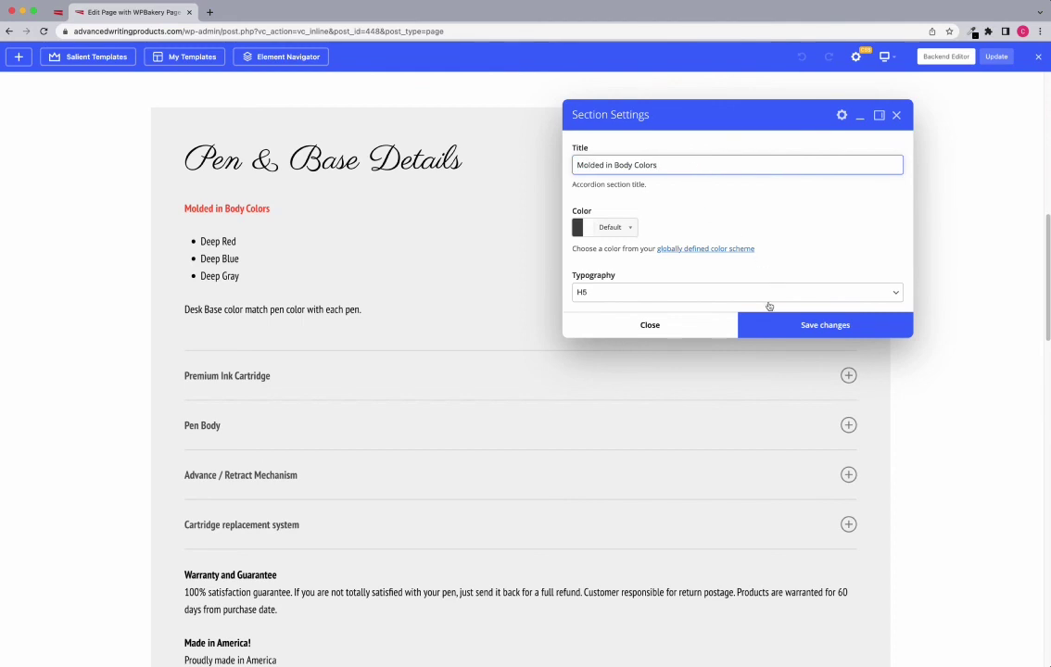
{"action": "left_click", "coordinate": [717, 325]}
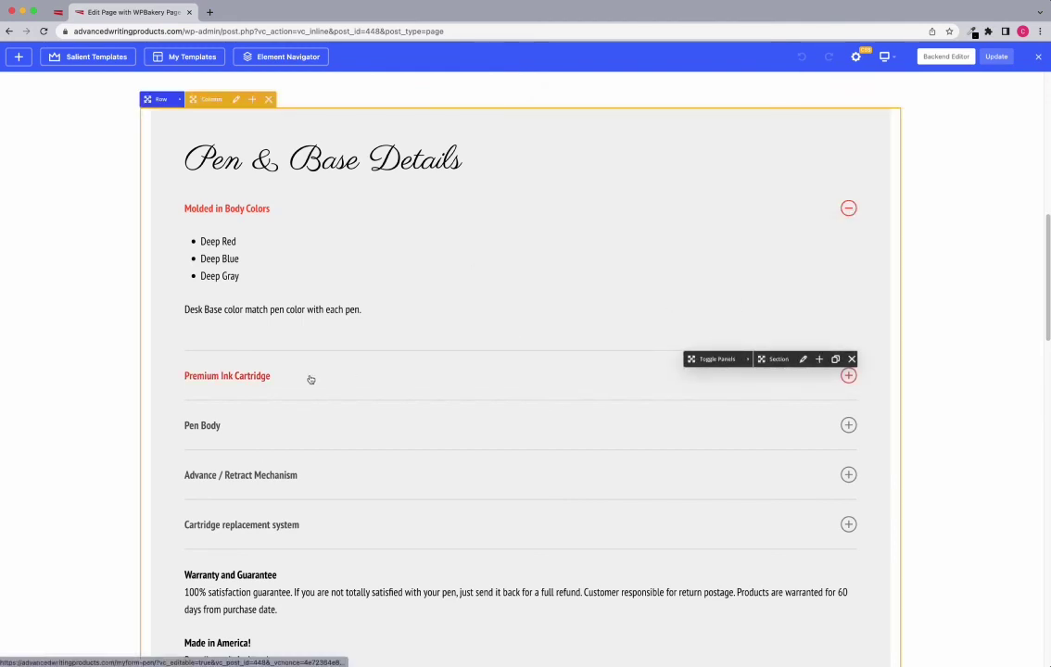
Expand the Premium Ink Cartridge section and open its section settings to check them
{"action": "left_click", "coordinate": [280, 380]}
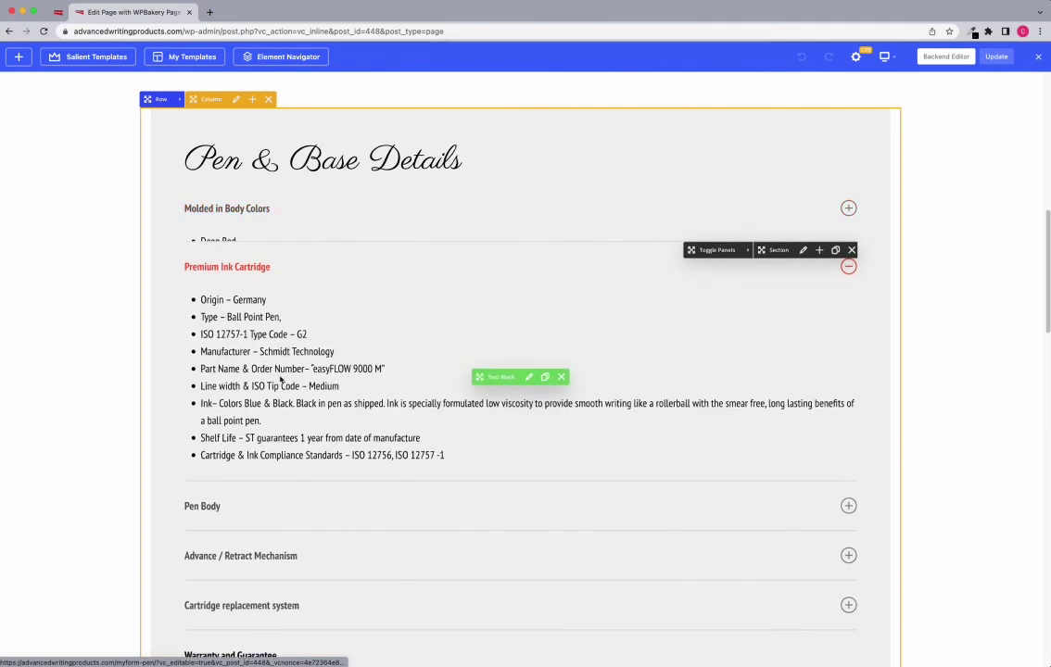
{"action": "left_click", "coordinate": [803, 242]}
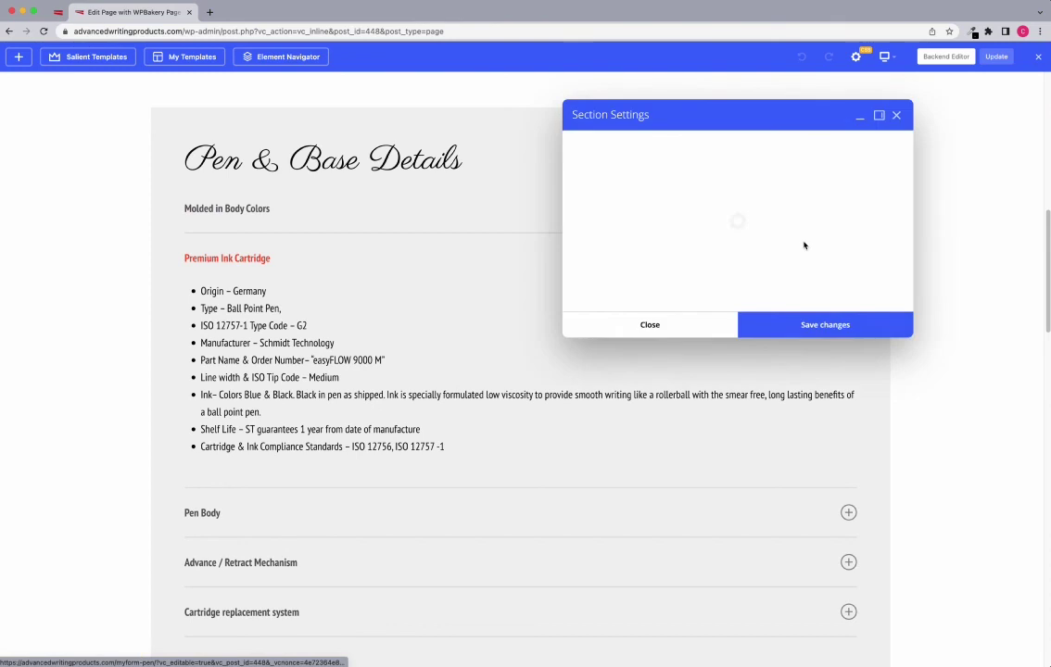
{"action": "left_click", "coordinate": [718, 166]}
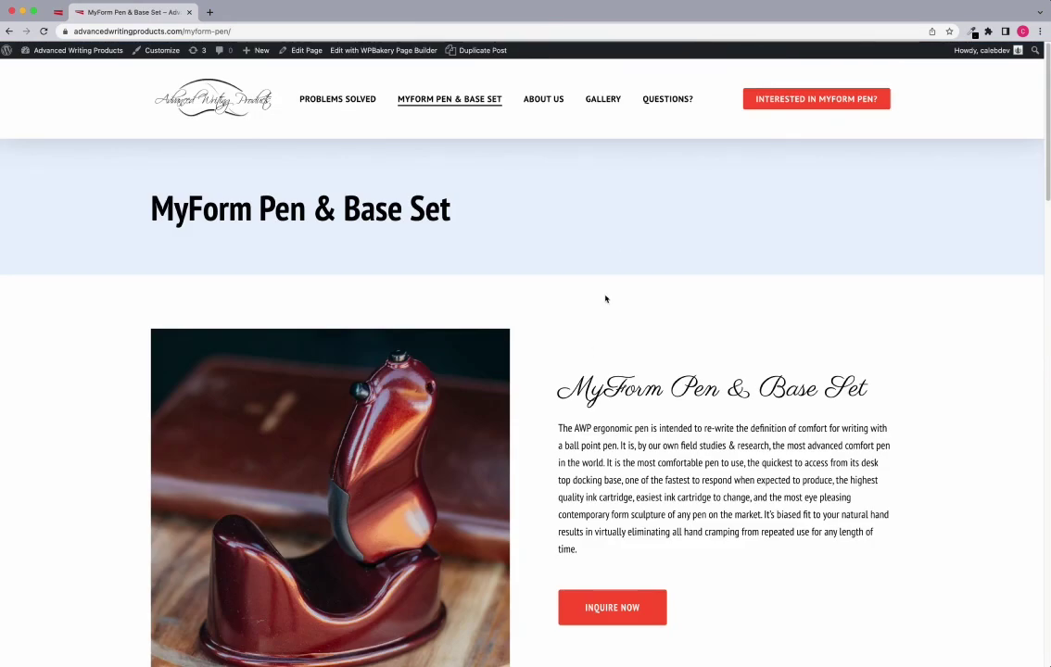
Open the Gallery page for editing in WPBakery Page Builder and open the settings of its image gallery
{"action": "left_click", "coordinate": [600, 104]}
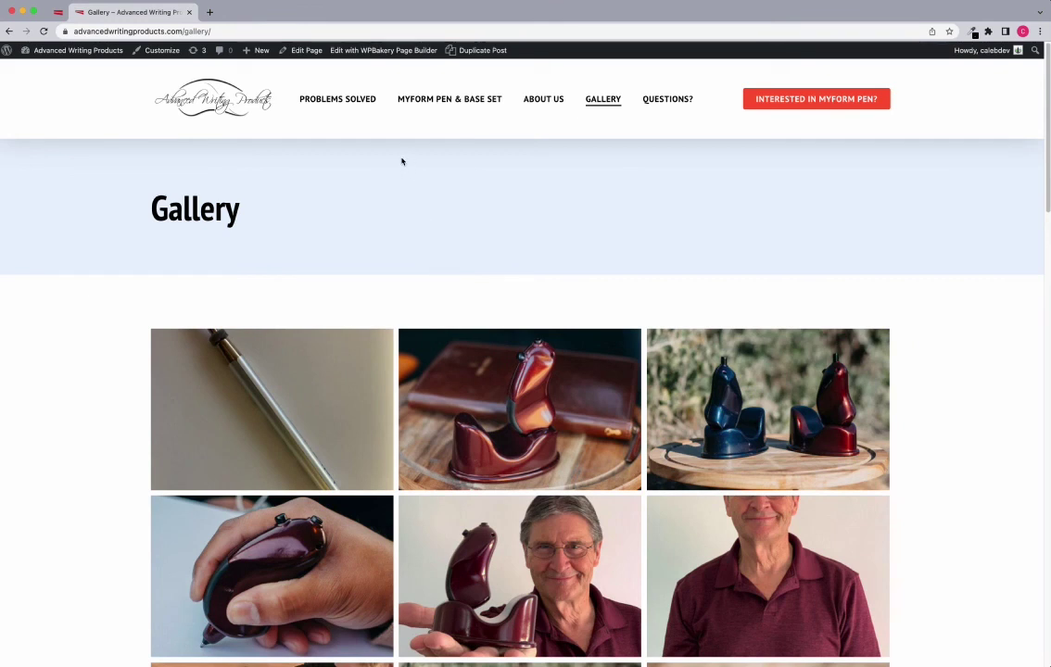
{"action": "left_click", "coordinate": [417, 54]}
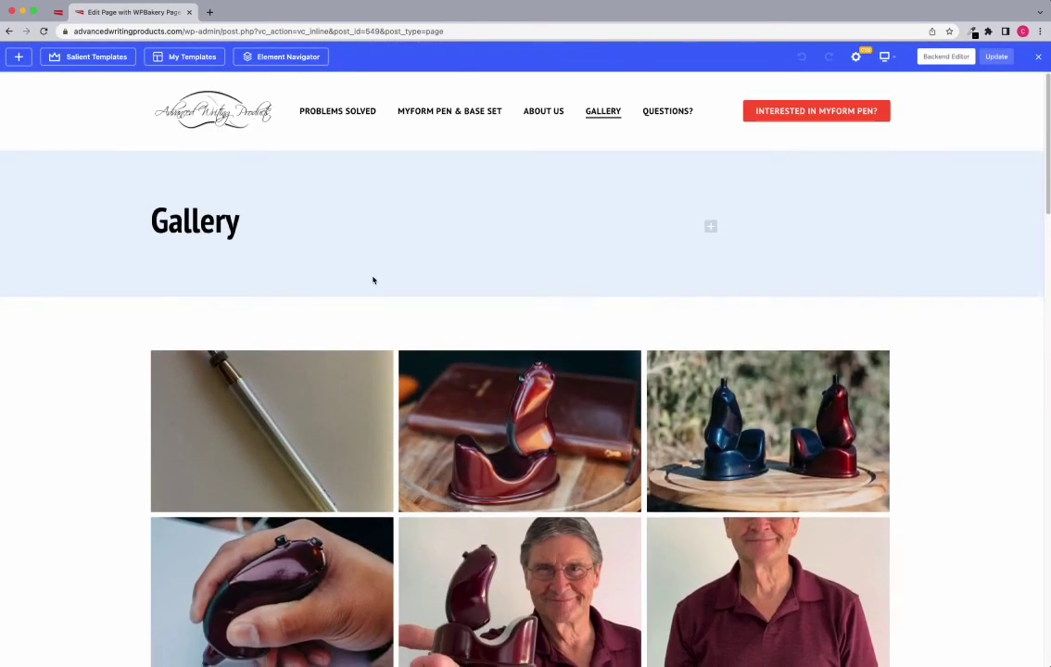
{"action": "scroll", "coordinate": [375, 371], "scroll_direction": "down", "scroll_amount": 3}
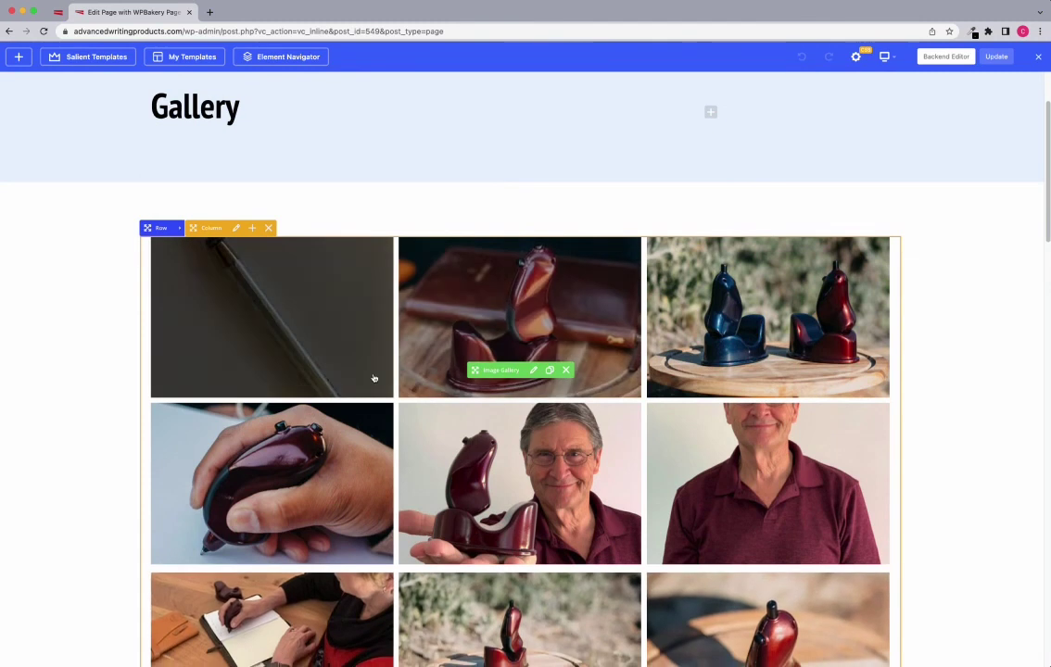
{"action": "scroll", "coordinate": [374, 378], "scroll_direction": "down", "scroll_amount": 3}
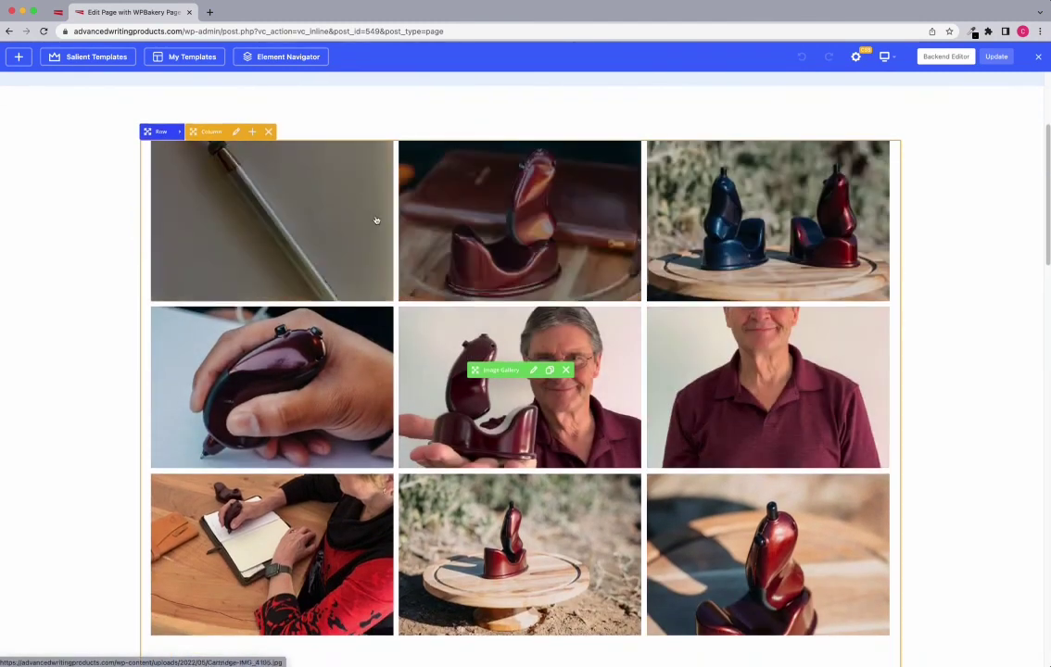
{"action": "scroll", "coordinate": [435, 297], "scroll_direction": "down", "scroll_amount": 2}
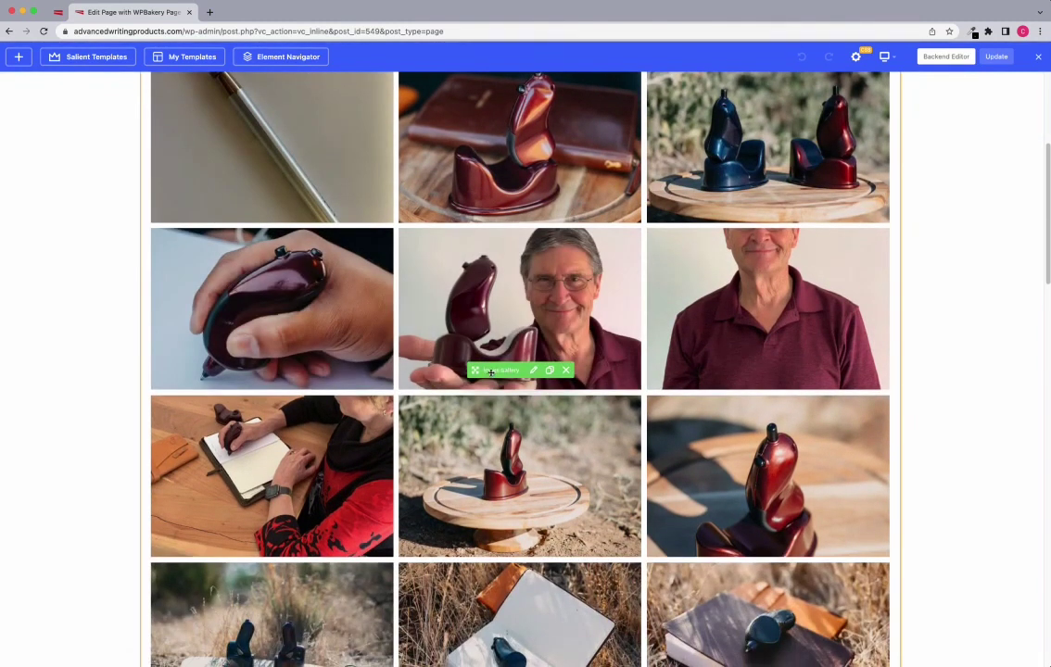
{"action": "scroll", "coordinate": [509, 371], "scroll_direction": "down", "scroll_amount": 4}
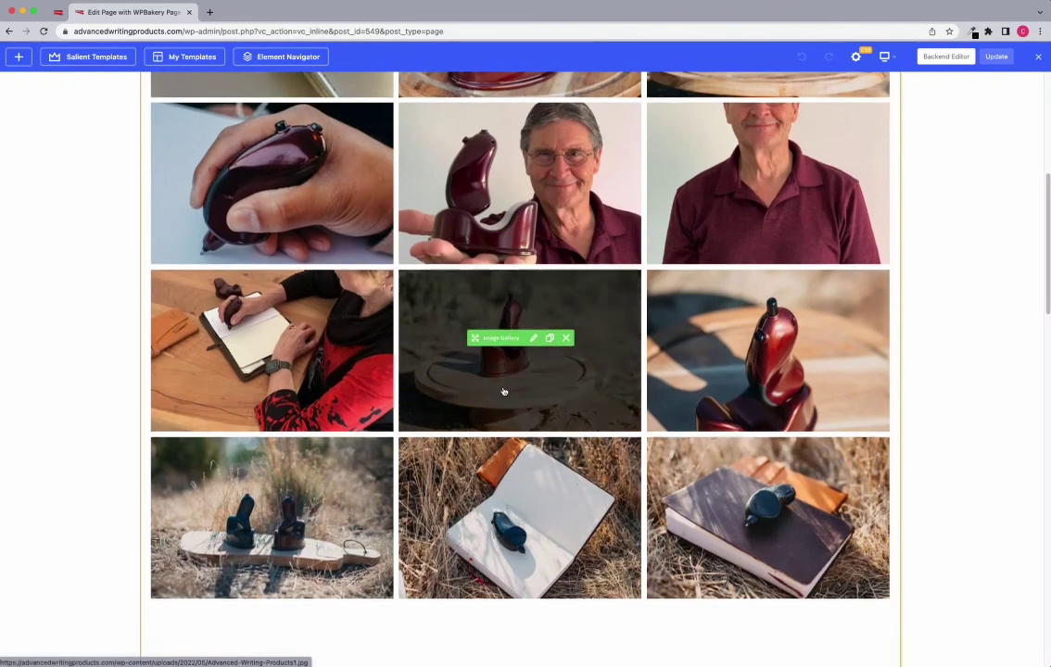
{"action": "scroll", "coordinate": [505, 456], "scroll_direction": "down", "scroll_amount": 4}
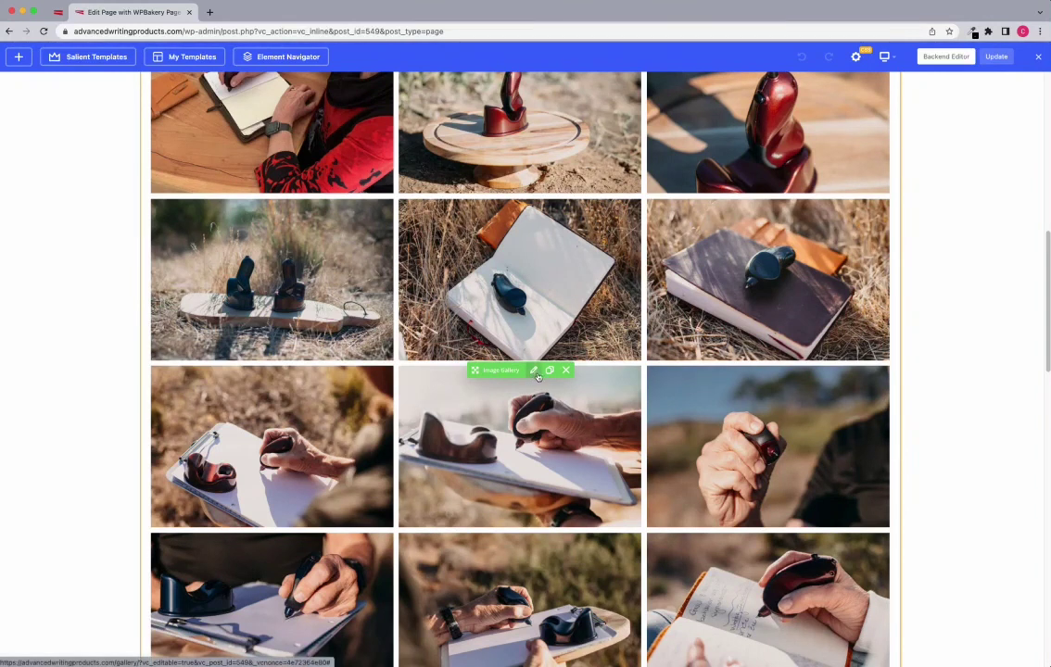
{"action": "left_click", "coordinate": [534, 371]}
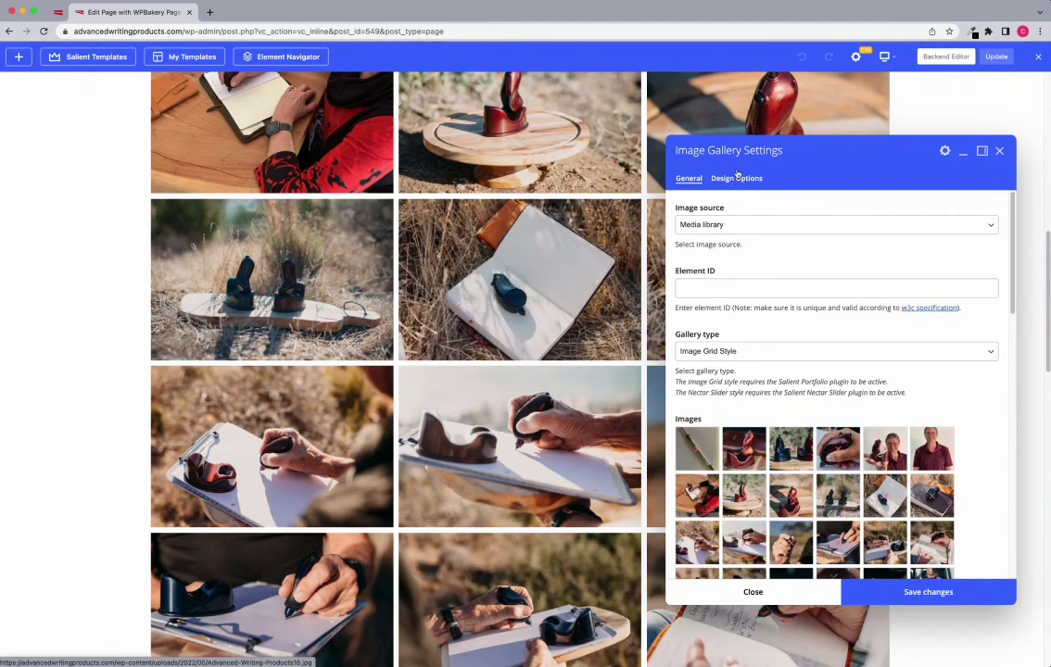
{"action": "left_click_drag", "start_coordinate": [691, 151], "coordinate": [584, 130]}
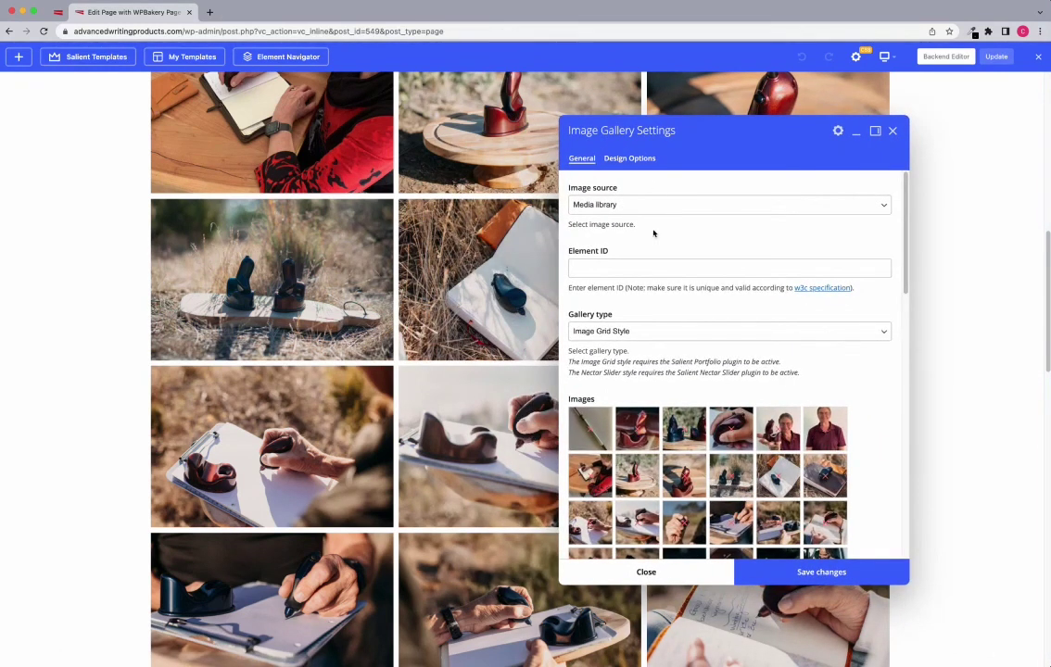
Try reordering the gallery by moving the first image to second place and back to first
{"action": "scroll", "coordinate": [649, 216], "scroll_direction": "down", "scroll_amount": 3}
{"action": "scroll", "coordinate": [639, 259], "scroll_direction": "down", "scroll_amount": 3}
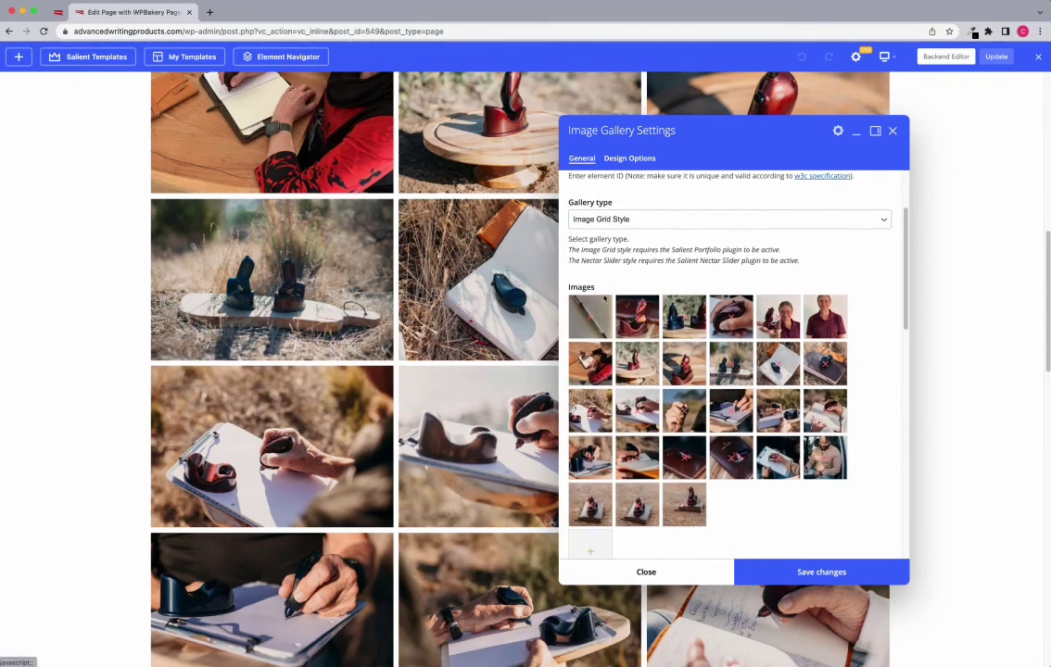
{"action": "left_click_drag", "start_coordinate": [591, 313], "coordinate": [645, 303]}
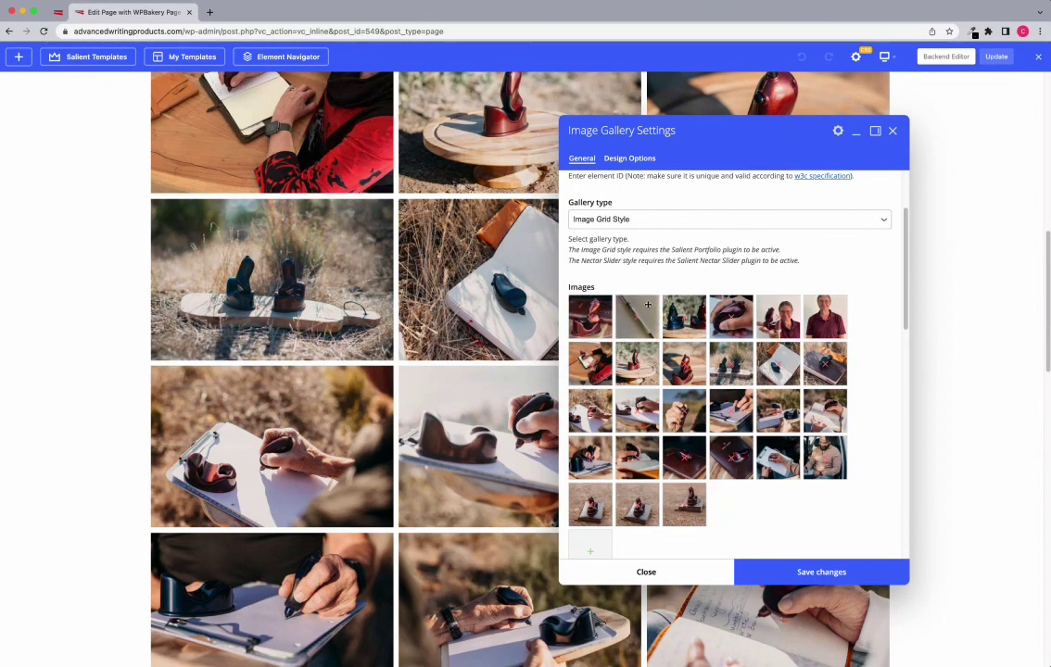
{"action": "left_click_drag", "start_coordinate": [621, 309], "coordinate": [578, 325]}
Try adding Hands-951.jpg, the AWD logo with white background, the blue and red pens photo and IMG_4097.jpg to the gallery's media library selection
{"action": "scroll", "coordinate": [589, 345], "scroll_direction": "down", "scroll_amount": 2}
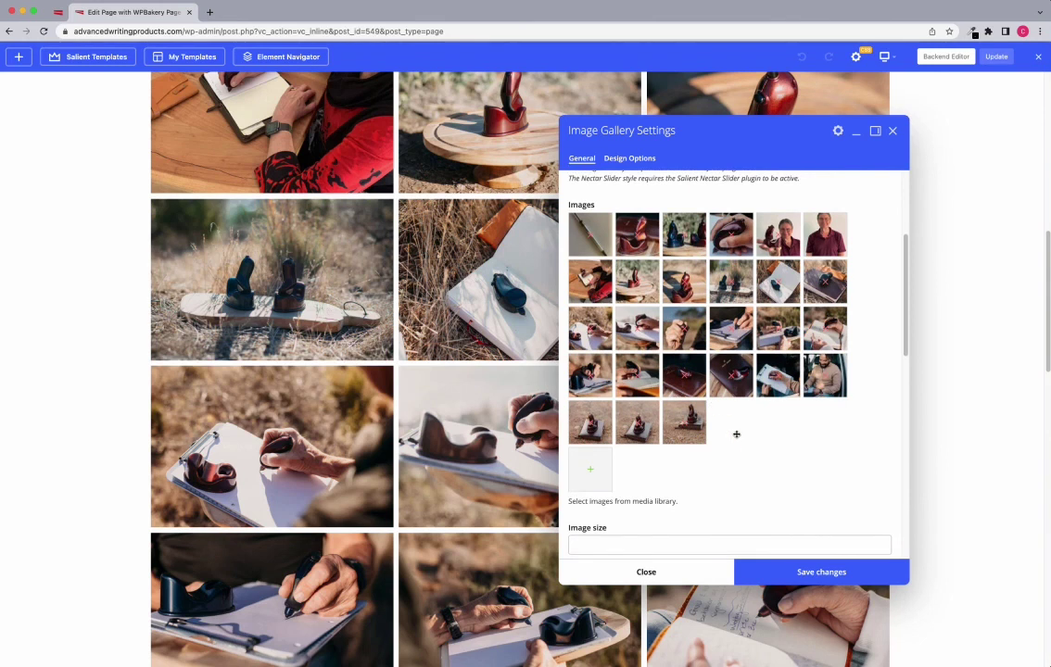
{"action": "scroll", "coordinate": [737, 435], "scroll_direction": "up", "scroll_amount": 1}
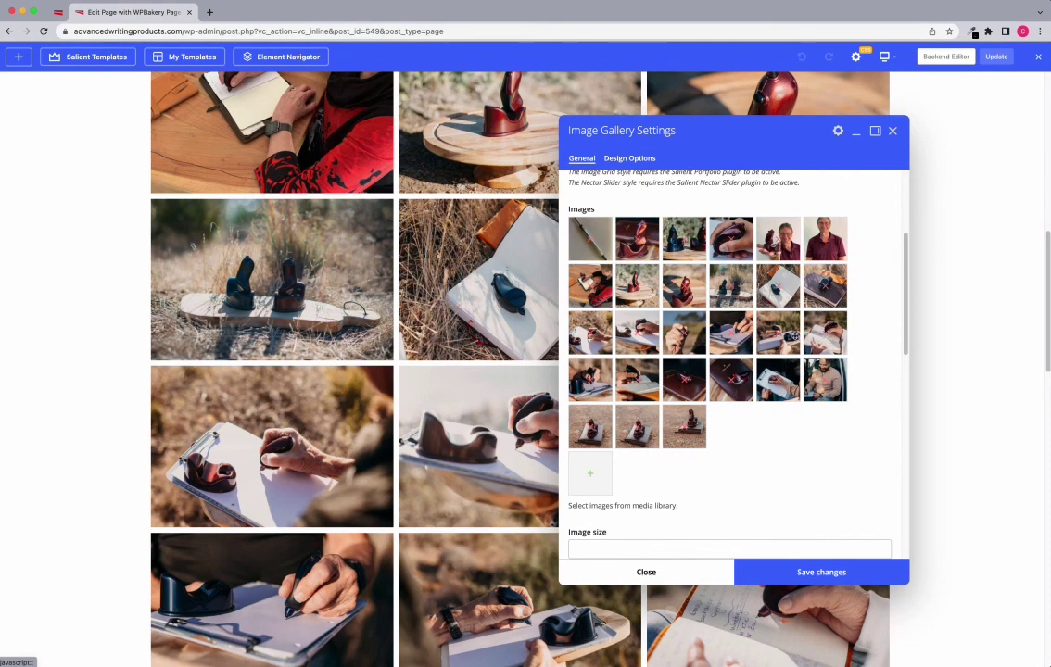
{"action": "scroll", "coordinate": [669, 434], "scroll_direction": "down", "scroll_amount": 2}
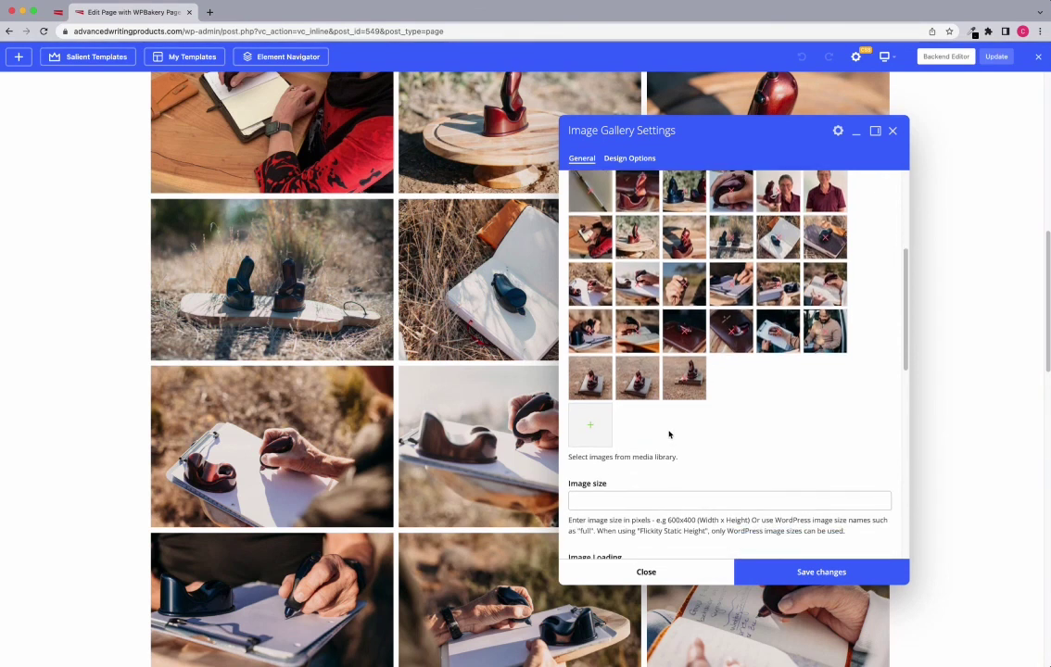
{"action": "left_click", "coordinate": [591, 428]}
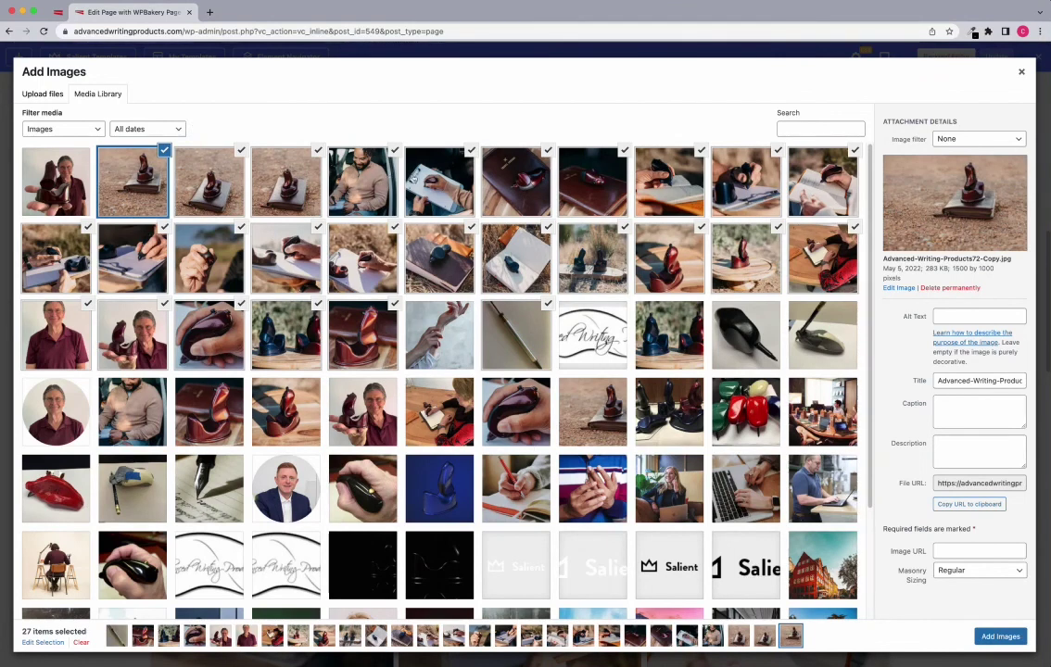
{"action": "left_click", "coordinate": [457, 323]}
{"action": "left_click", "coordinate": [563, 355]}
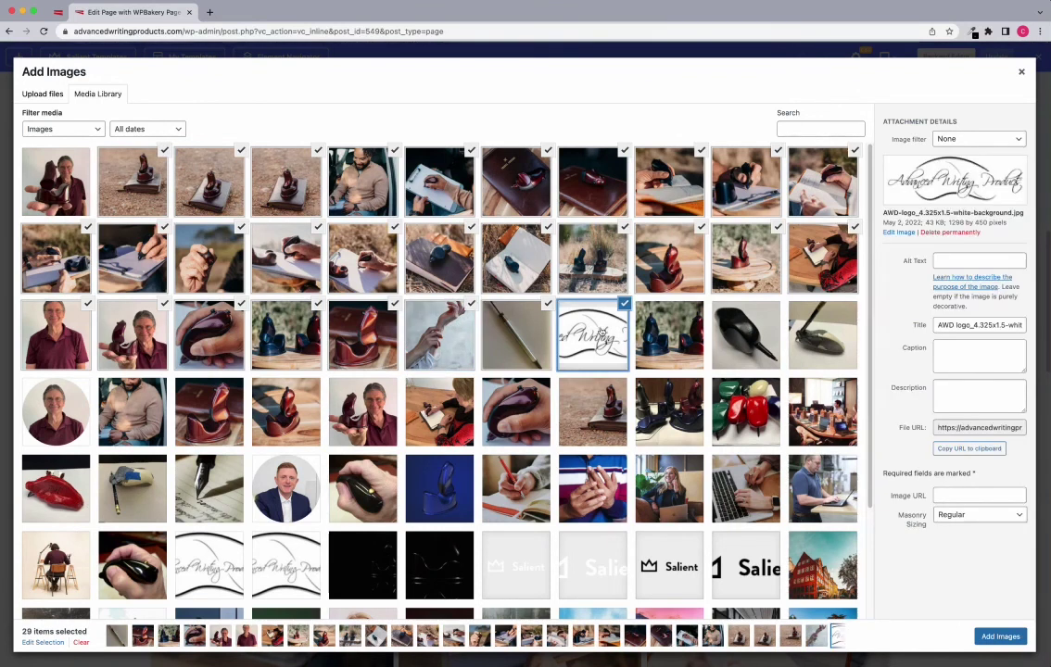
{"action": "left_click", "coordinate": [665, 343]}
{"action": "left_click", "coordinate": [746, 336]}
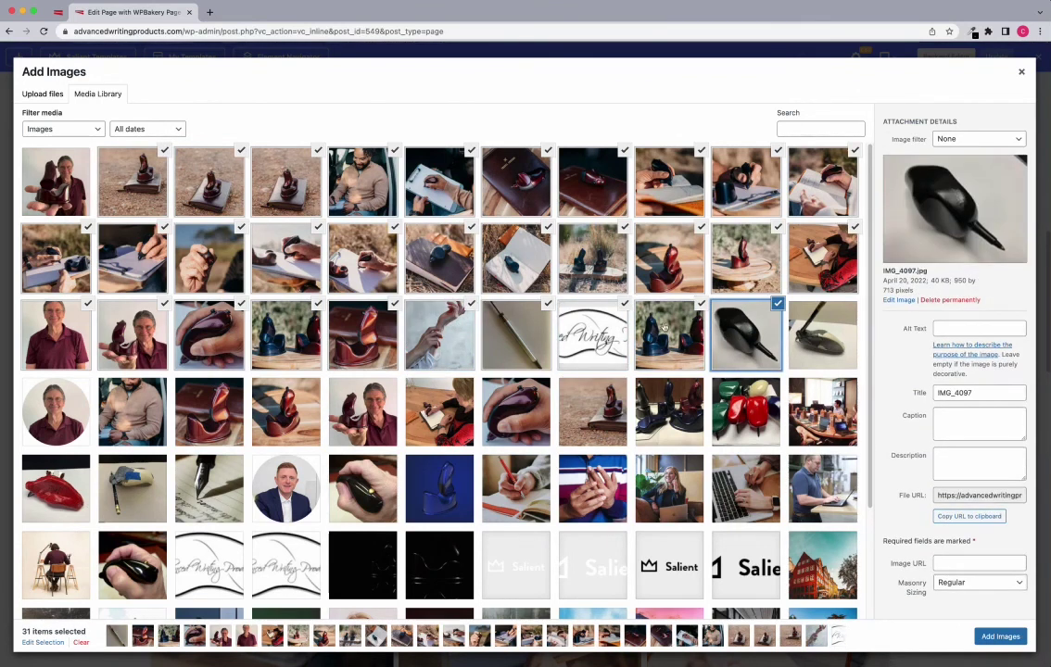
Deselect the four extra images in the media library and confirm the original gallery selection
{"action": "left_click", "coordinate": [627, 306]}
{"action": "left_click", "coordinate": [703, 305]}
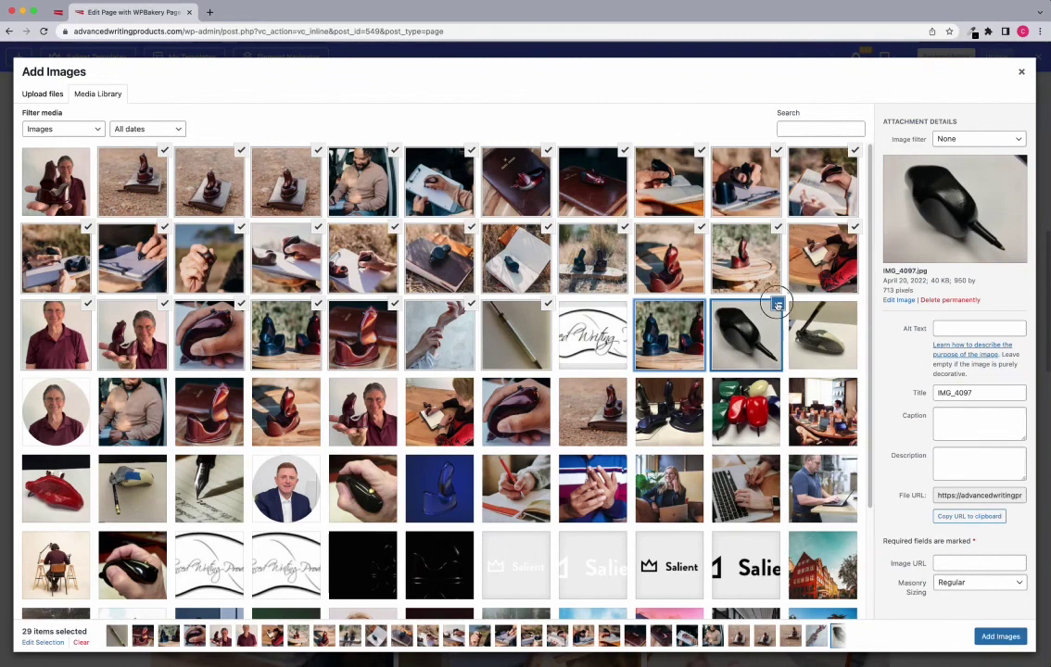
{"action": "left_click", "coordinate": [779, 305]}
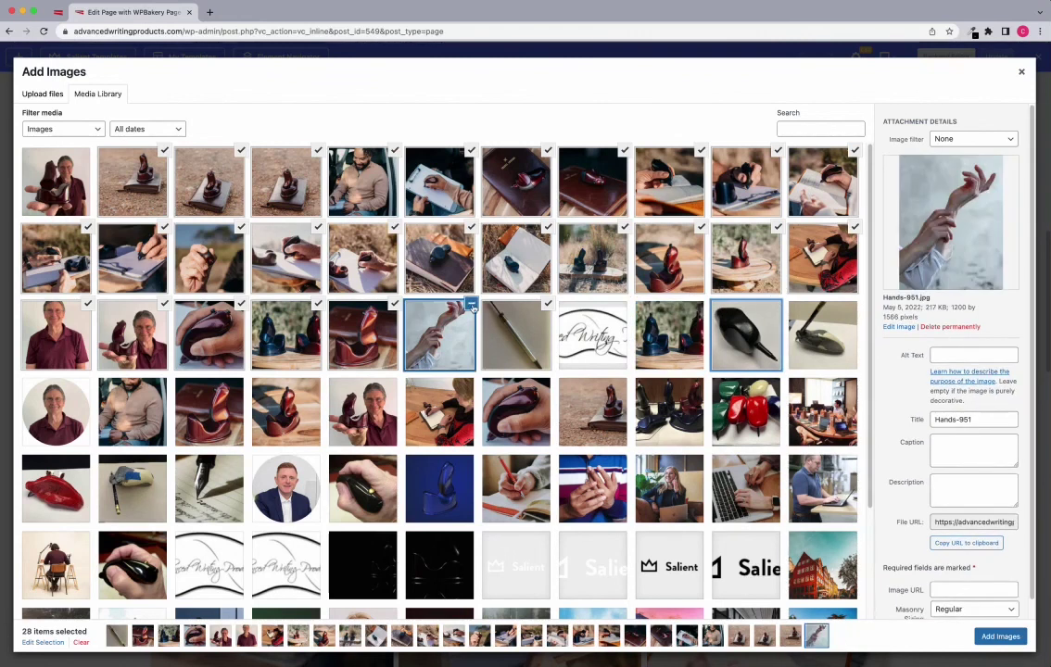
{"action": "left_click", "coordinate": [471, 305]}
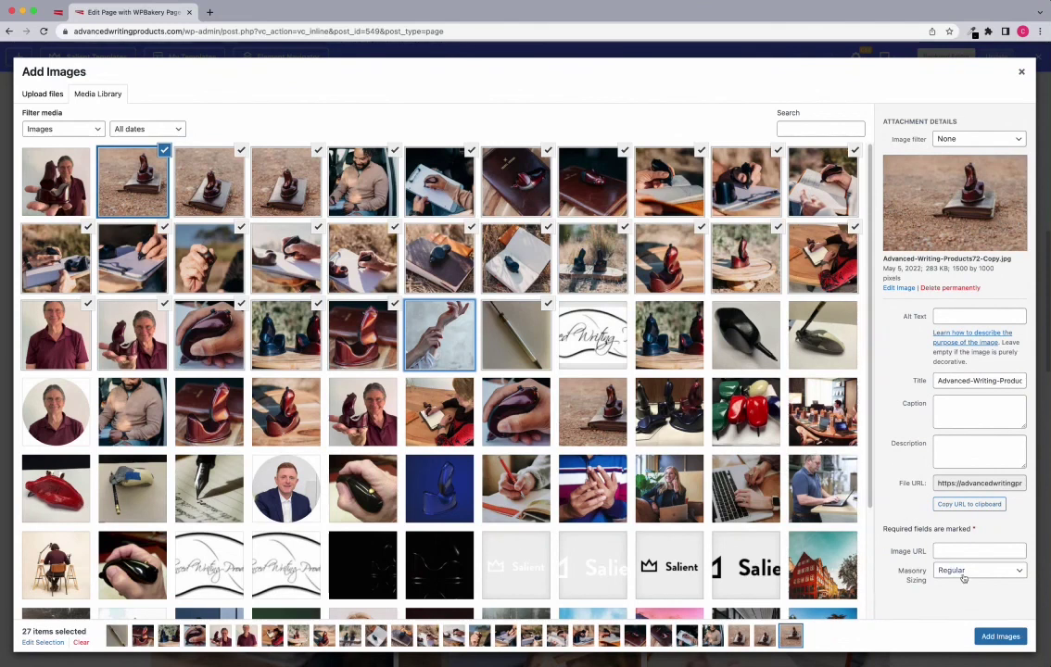
{"action": "left_click", "coordinate": [1001, 638]}
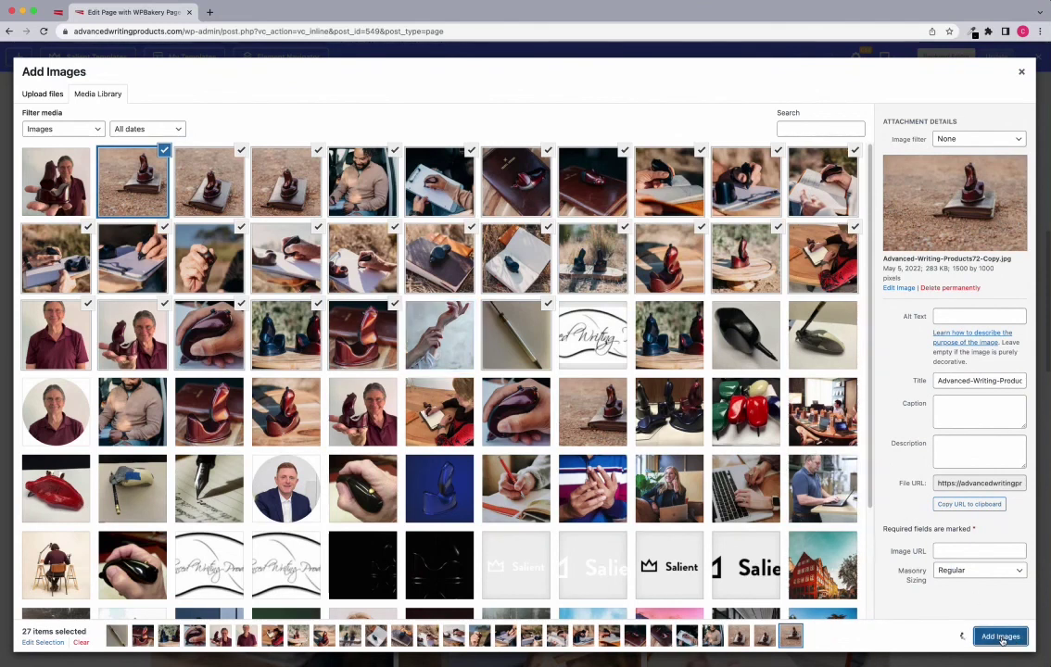
Review the gallery's image size, loading, caption and layout options, save the gallery settings and close them
{"action": "scroll", "coordinate": [727, 397], "scroll_direction": "up", "scroll_amount": 2}
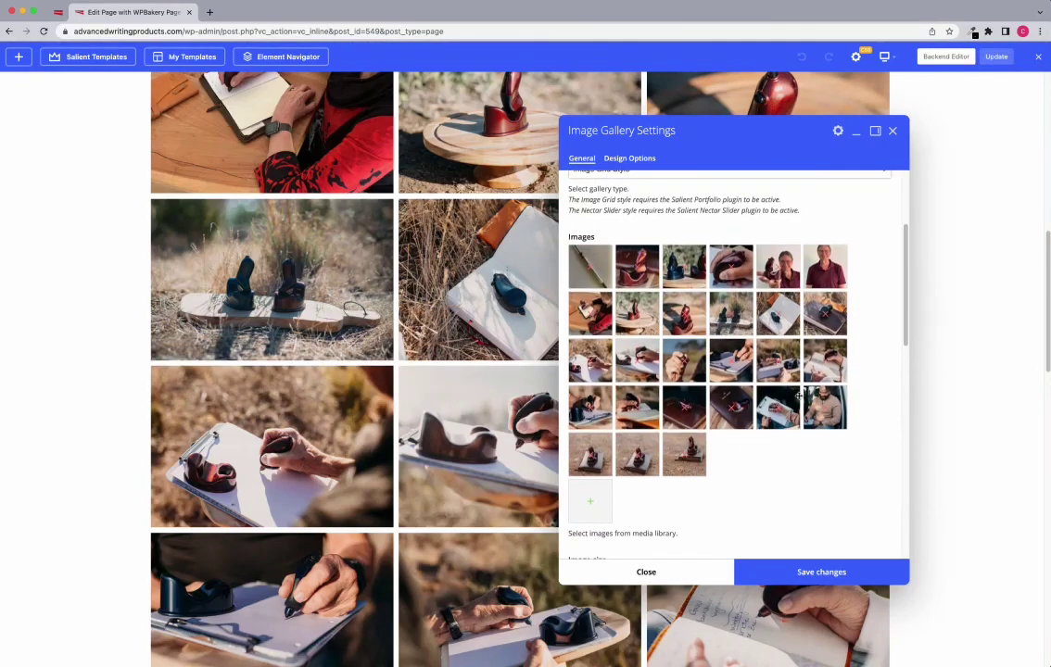
{"action": "scroll", "coordinate": [688, 334], "scroll_direction": "down", "scroll_amount": 5}
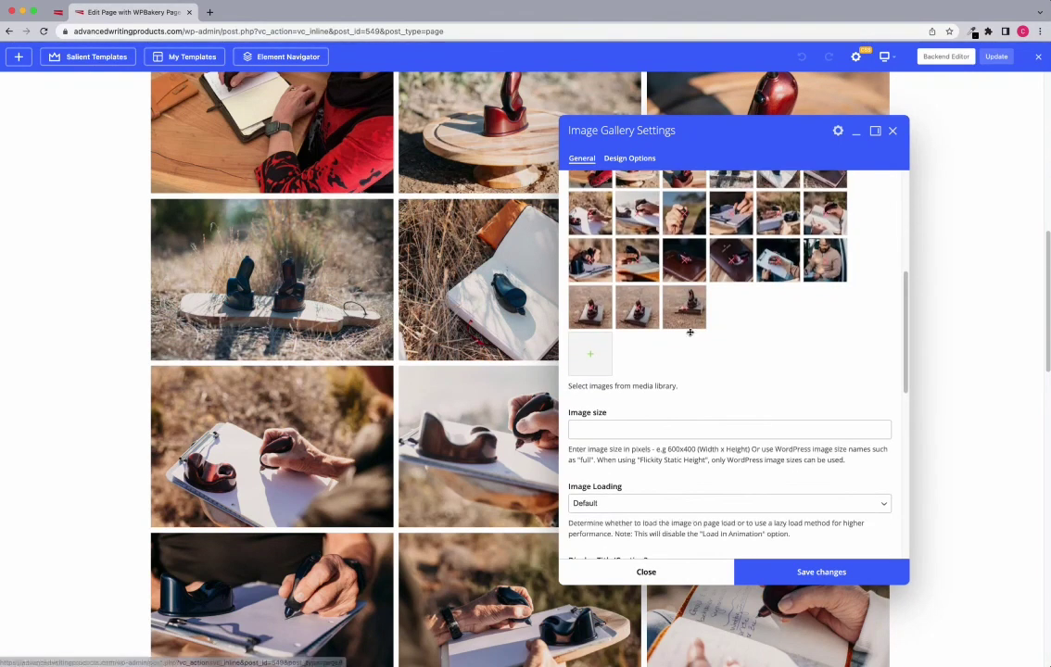
{"action": "scroll", "coordinate": [709, 389], "scroll_direction": "down", "scroll_amount": 1}
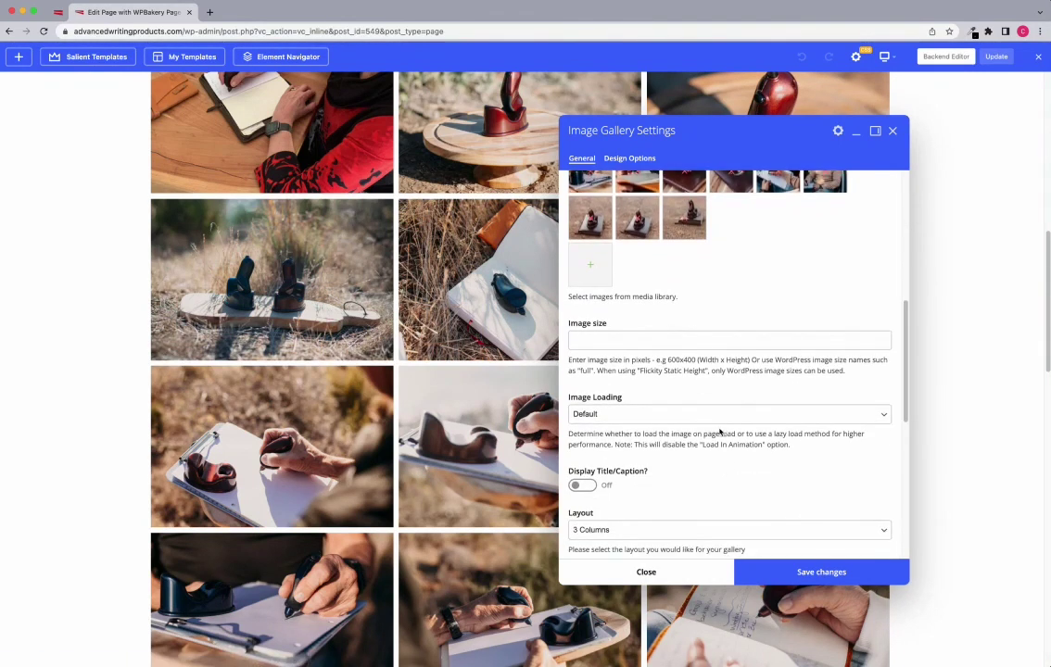
{"action": "left_click", "coordinate": [802, 575]}
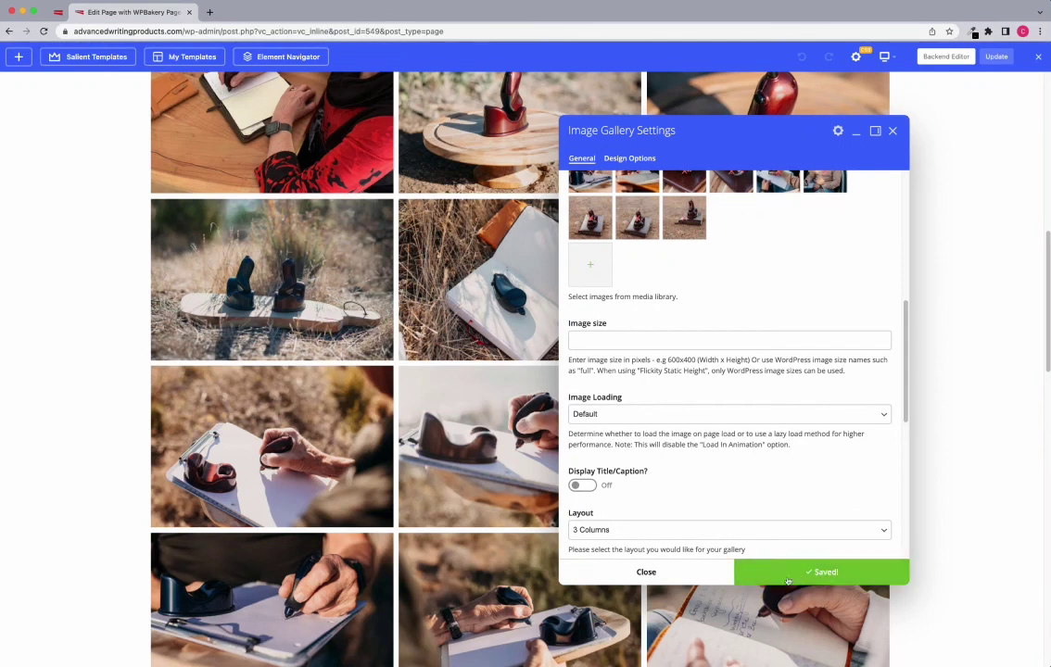
{"action": "left_click", "coordinate": [679, 579]}
Look over the image grid, update the Gallery page and exit the editor to the live page
{"action": "scroll", "coordinate": [596, 561], "scroll_direction": "down", "scroll_amount": 5}
{"action": "scroll", "coordinate": [598, 557], "scroll_direction": "down", "scroll_amount": 5}
{"action": "scroll", "coordinate": [649, 547], "scroll_direction": "up", "scroll_amount": 15}
{"action": "scroll", "coordinate": [677, 534], "scroll_direction": "up", "scroll_amount": 3}
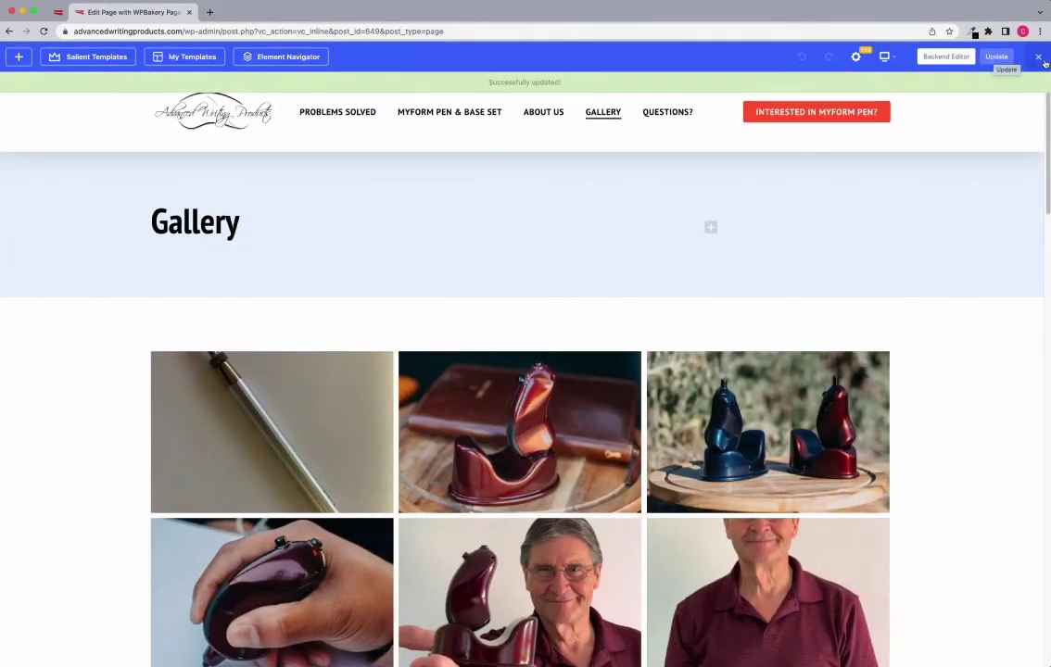
{"action": "left_click", "coordinate": [1039, 59]}
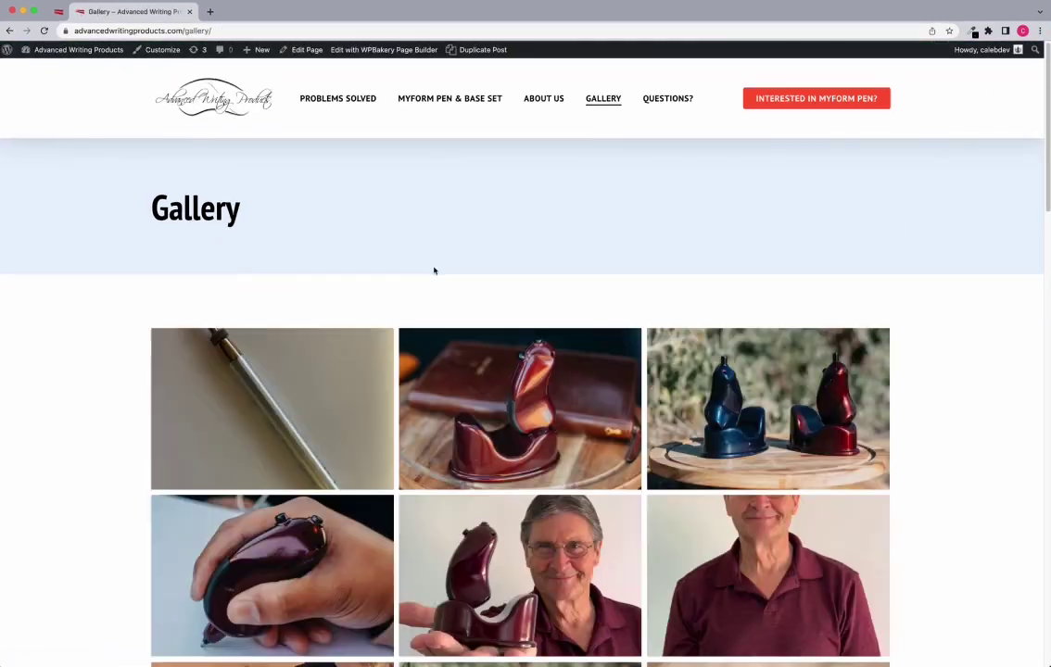